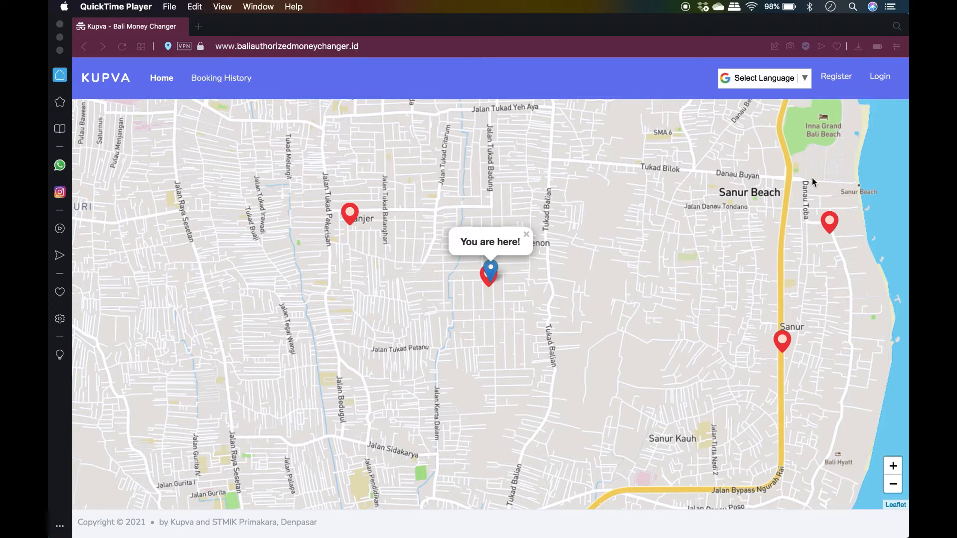
# Log in to KUPVA as the head-office admin with the autofilled e-mail and the account password
pyautogui.click(883, 82)
pyautogui.click(883, 83)
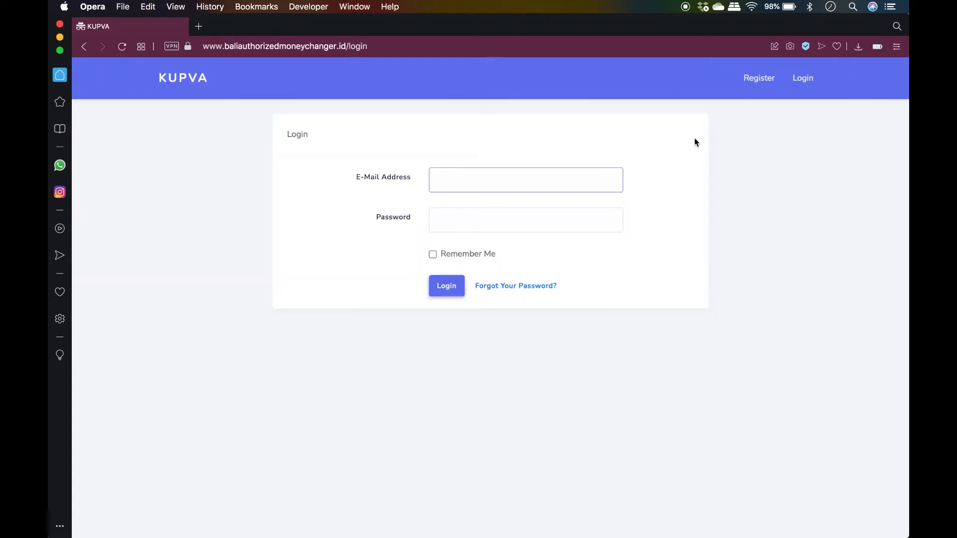
pyautogui.click(573, 178)
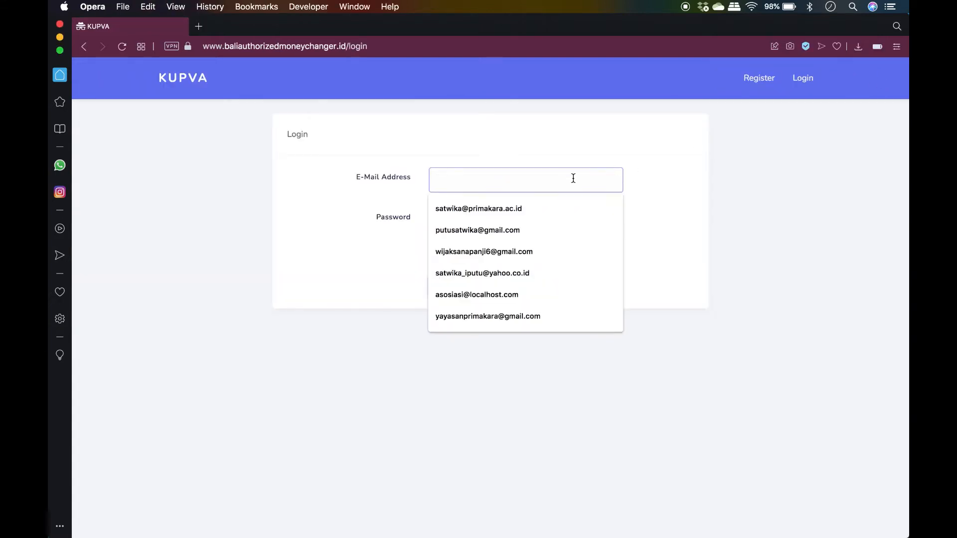
pyautogui.write('ppti')
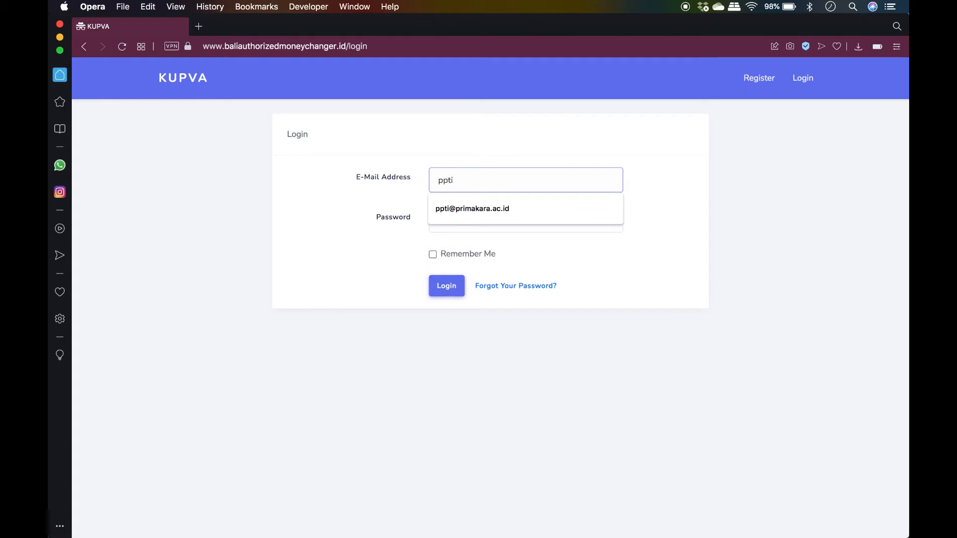
pyautogui.press('Down')
pyautogui.press('Return')
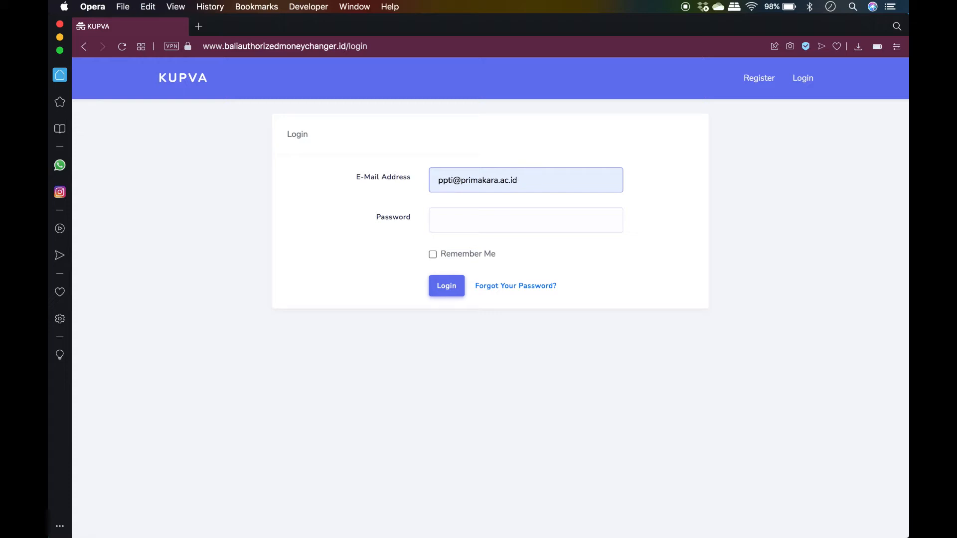
pyautogui.click(480, 216)
pyautogui.write('********')
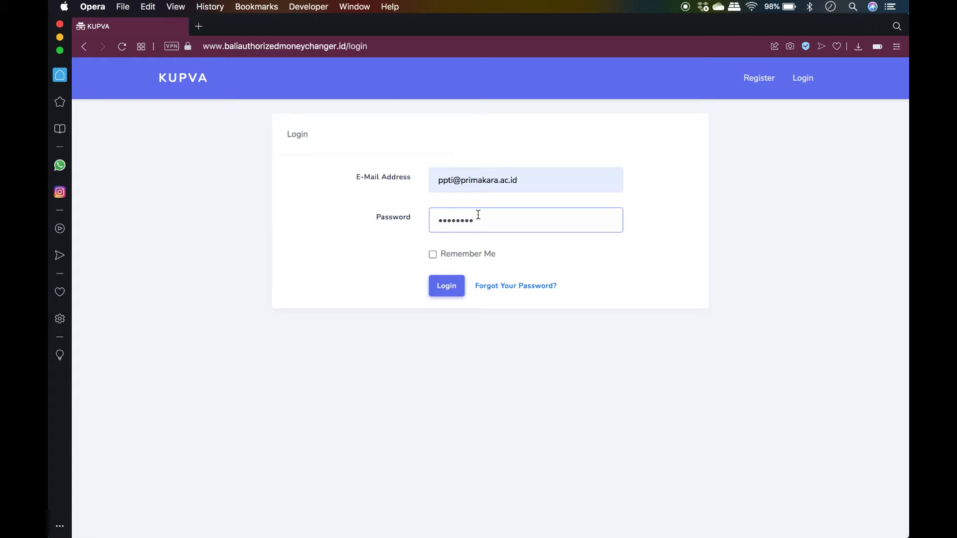
pyautogui.click(451, 291)
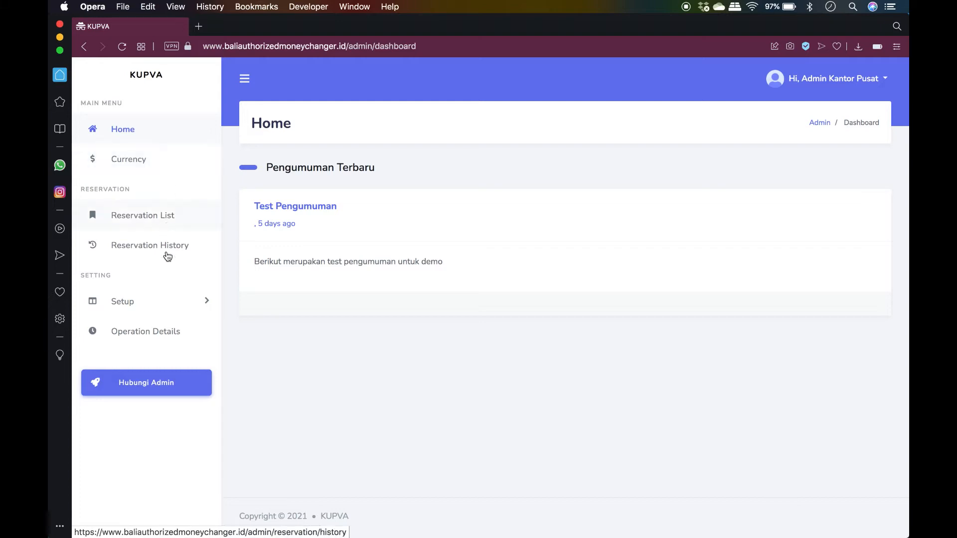
# Expand Setup, then choose Ganti Password from the 'Hi, Admin Kantor Pusat' menu
pyautogui.click(158, 312)
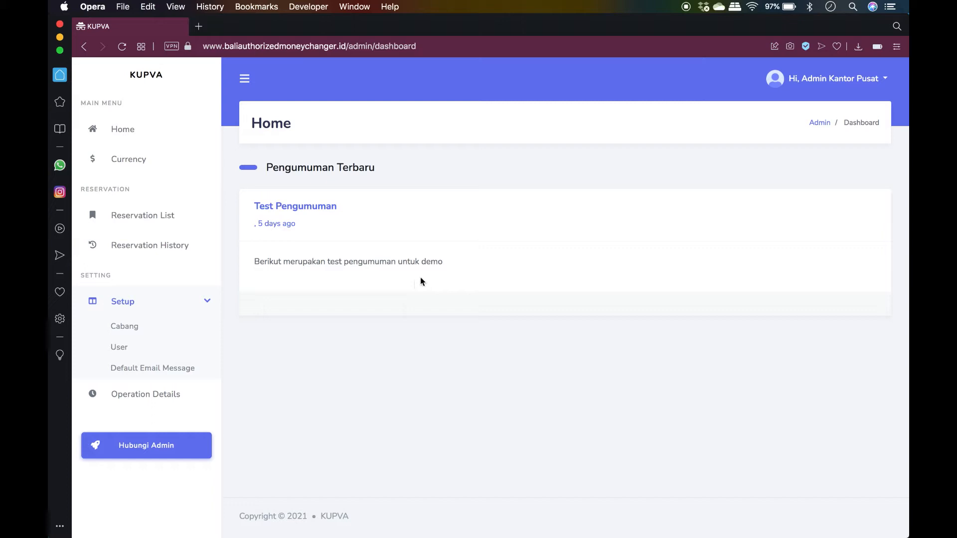
pyautogui.click(868, 78)
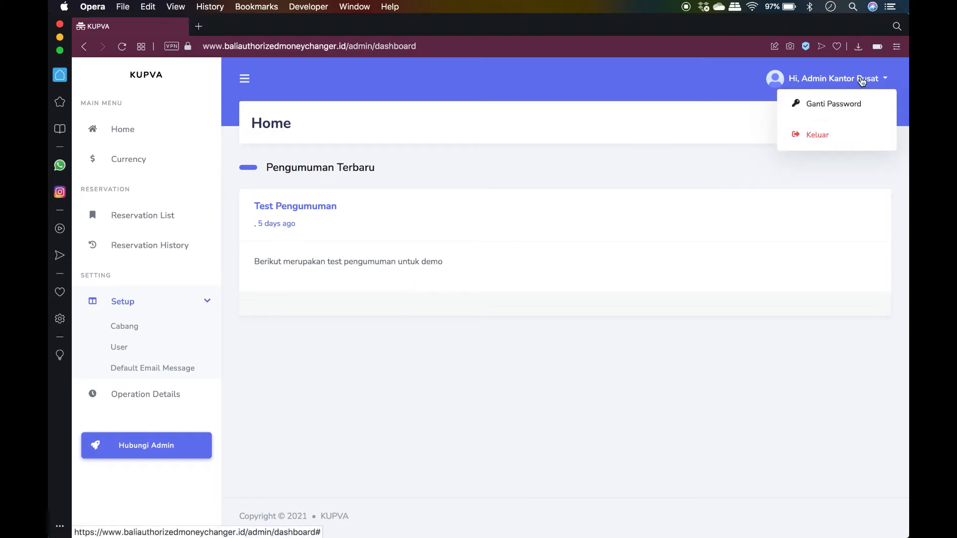
pyautogui.click(832, 104)
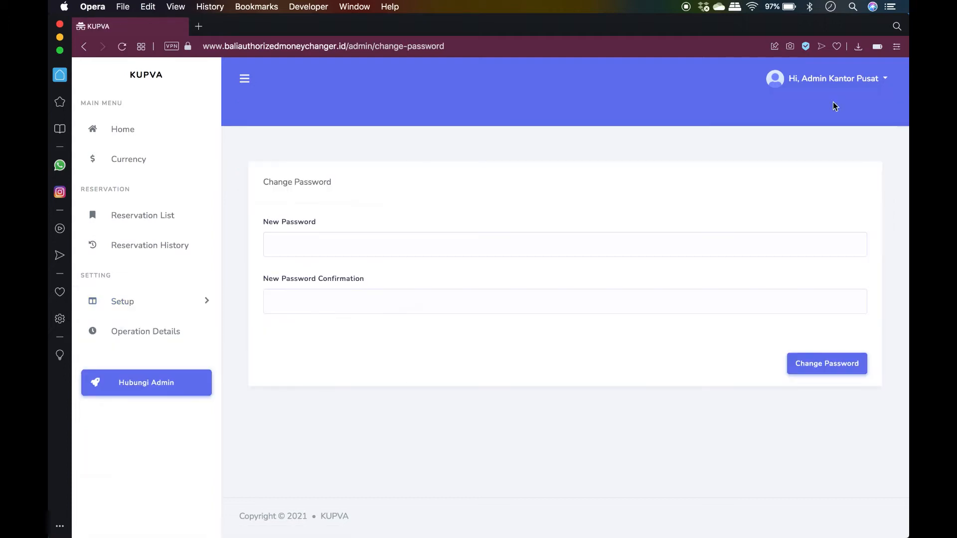
# Enter the new admin password in both fields and save it with Change Password
pyautogui.click(571, 253)
pyautogui.write('•••')
pyautogui.press('BackSpace')
pyautogui.press('BackSpace')
pyautogui.press('BackSpace')
pyautogui.write('•••••••••')
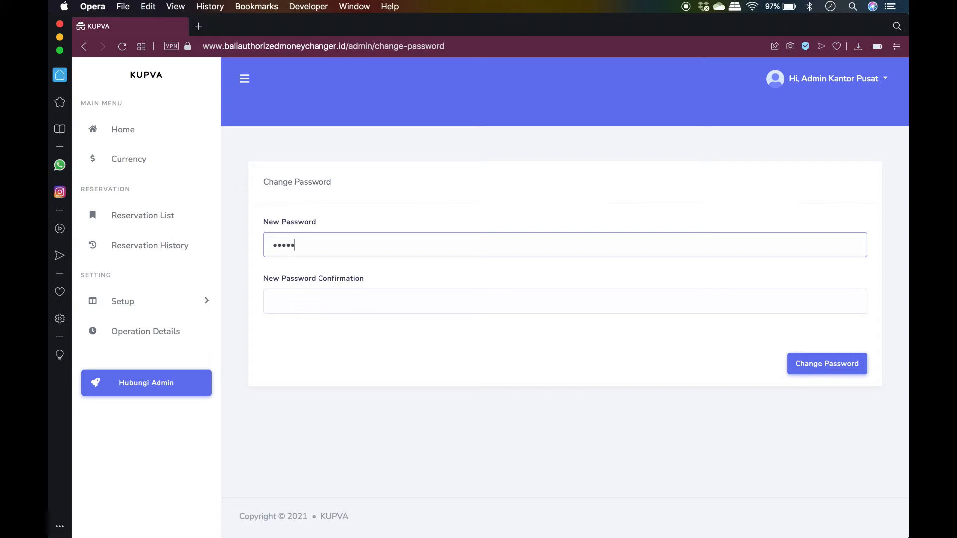
pyautogui.press('Tab')
pyautogui.write('•••••••••')
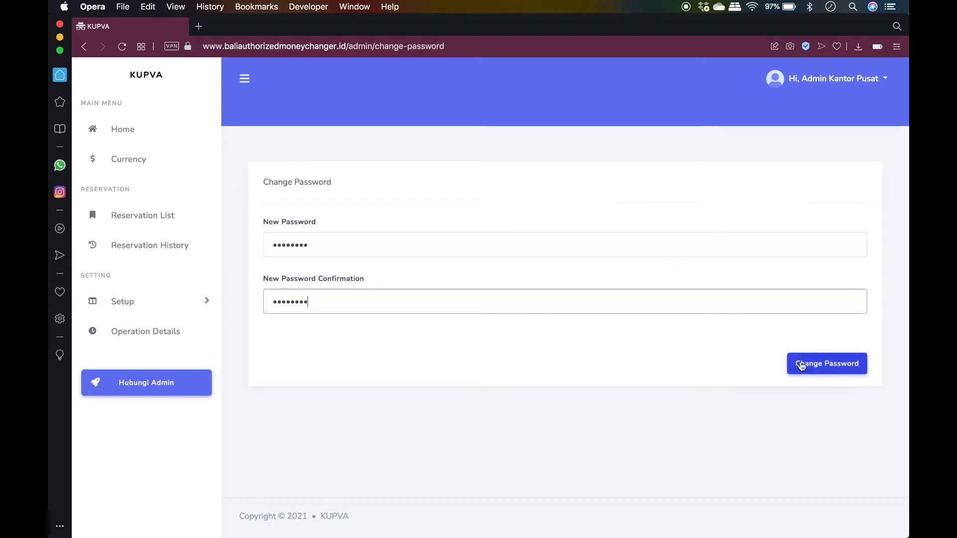
pyautogui.click(831, 369)
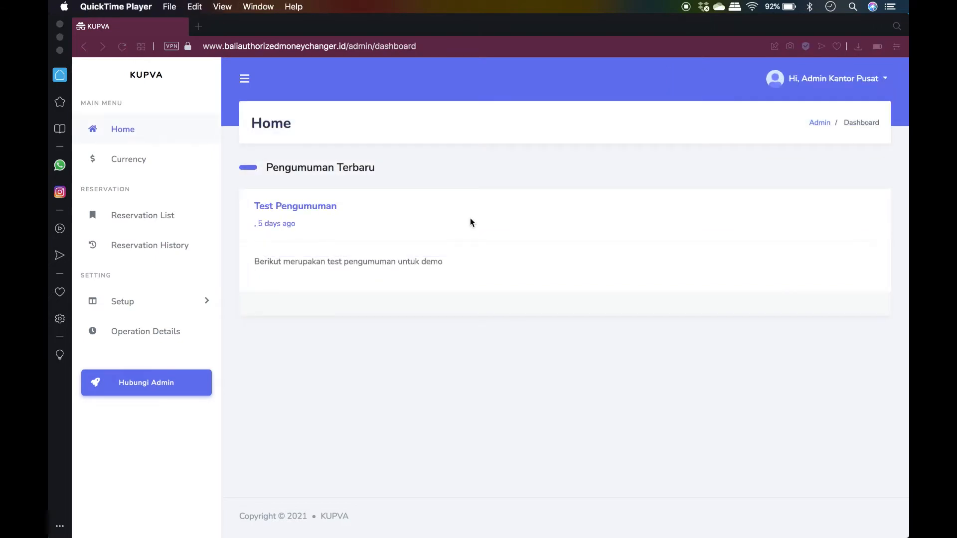
pyautogui.click(117, 162)
# Open Currency and scroll through the AUD, IDR, USD and MYR buy and sell rates
pyautogui.click(118, 162)
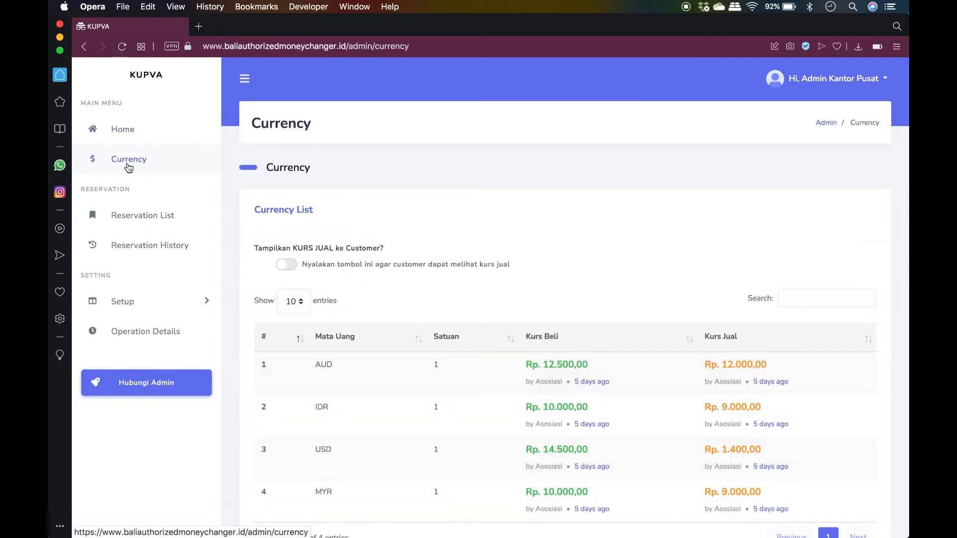
pyautogui.scroll(-3, 532, 241)
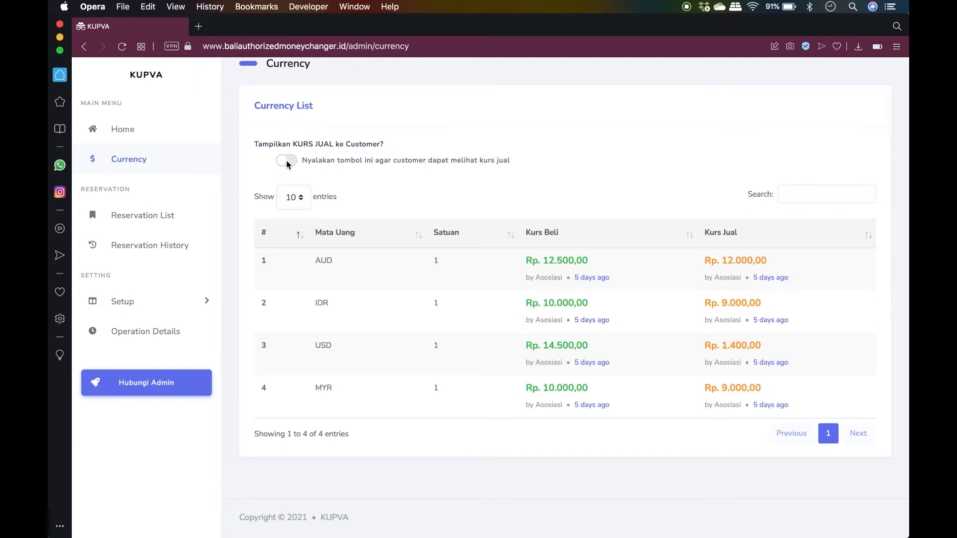
# In the customer view, open the Kantor Pusat branch details to check its current rates
pyautogui.press('super+grave')
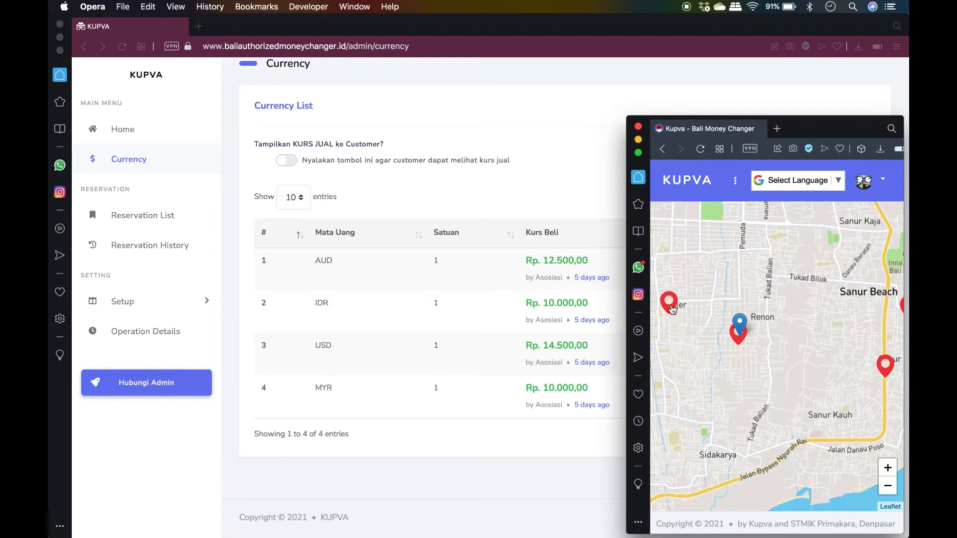
pyautogui.click(670, 308)
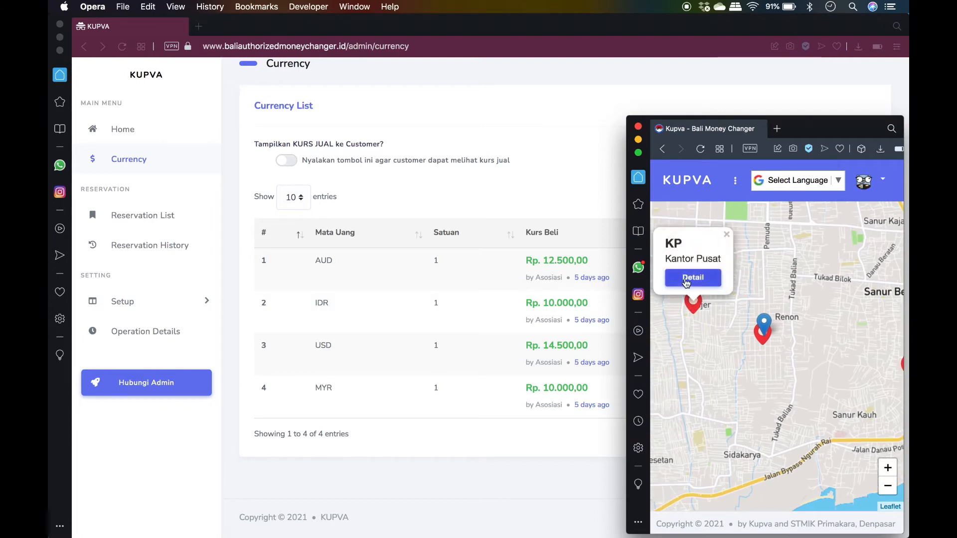
pyautogui.click(692, 278)
pyautogui.scroll(-5, 723, 399)
pyautogui.scroll(-1, 770, 408)
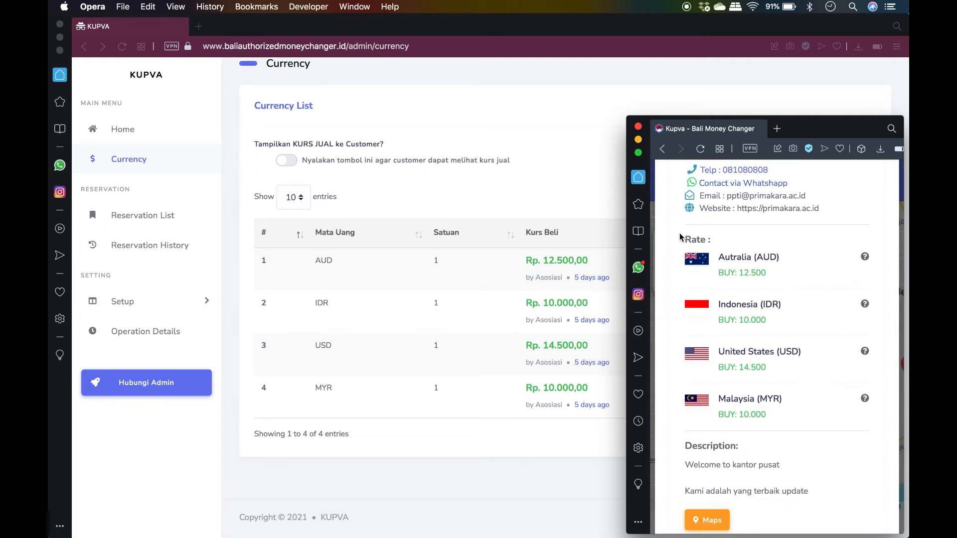
# In the admin window, switch on 'Tampilkan KURS JUAL ke Customer?' to show selling rates
pyautogui.click(608, 220)
pyautogui.click(294, 162)
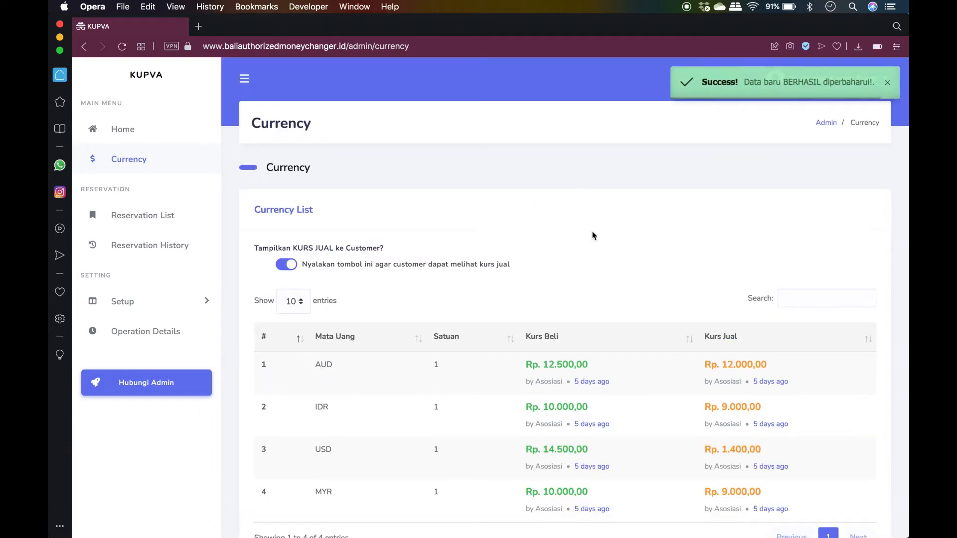
pyautogui.scroll(-3, 592, 234)
# Reload the customer view and open a branch's details to confirm SELL rates now appear
pyautogui.press('super+grave')
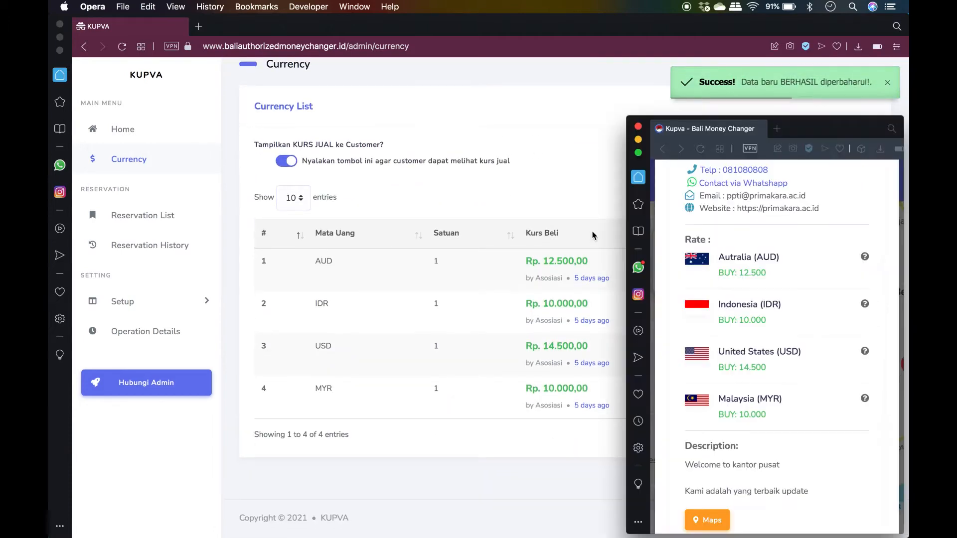
pyautogui.click(700, 149)
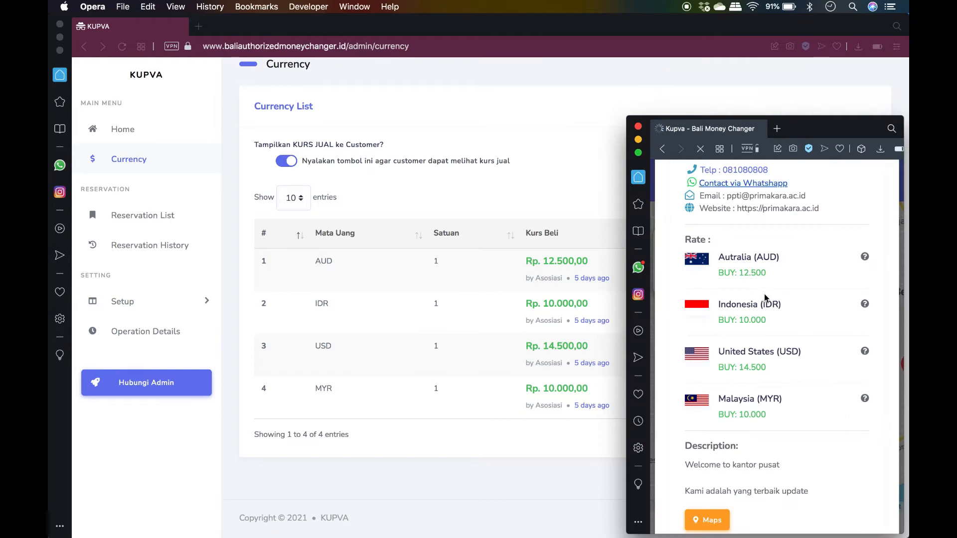
pyautogui.moveTo(749, 377); pyautogui.dragTo(797, 379)
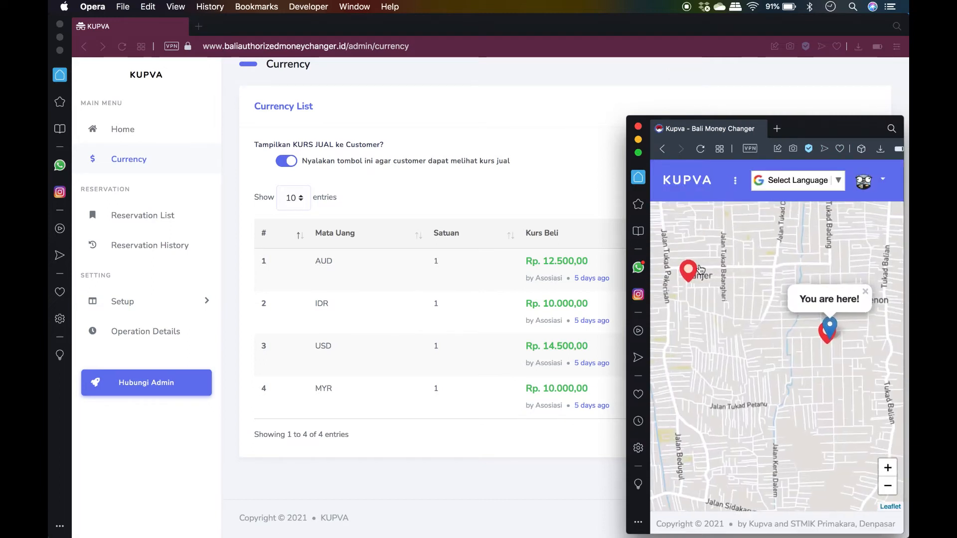
pyautogui.click(690, 271)
pyautogui.click(701, 247)
pyautogui.scroll(-4, 783, 409)
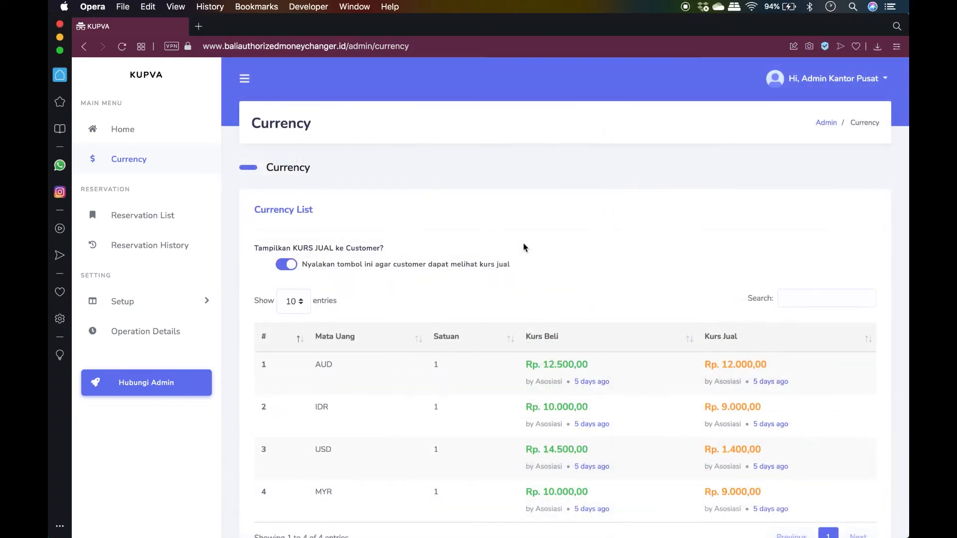
# Open the Reservation List of today's four reservations, with the notification sound on
pyautogui.click(164, 221)
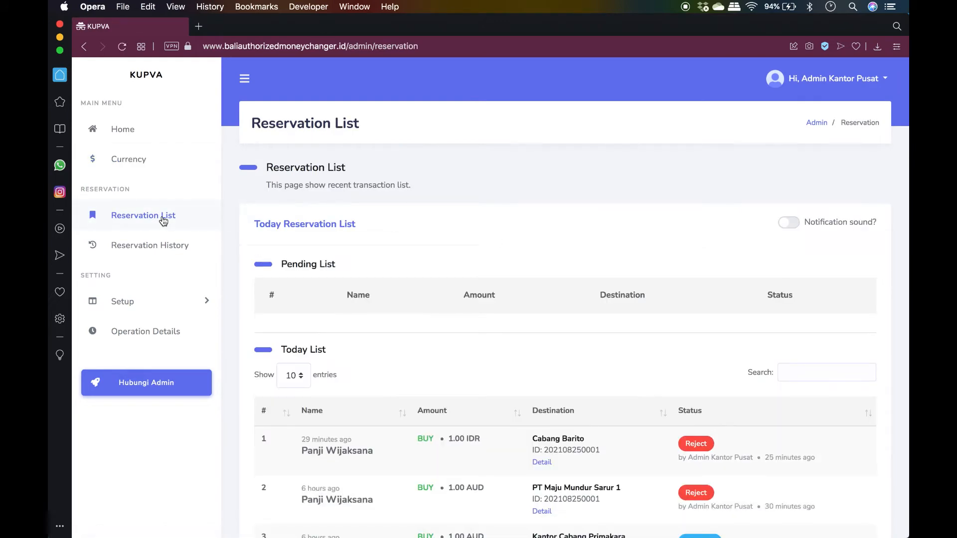
pyautogui.scroll(-5, 459, 257)
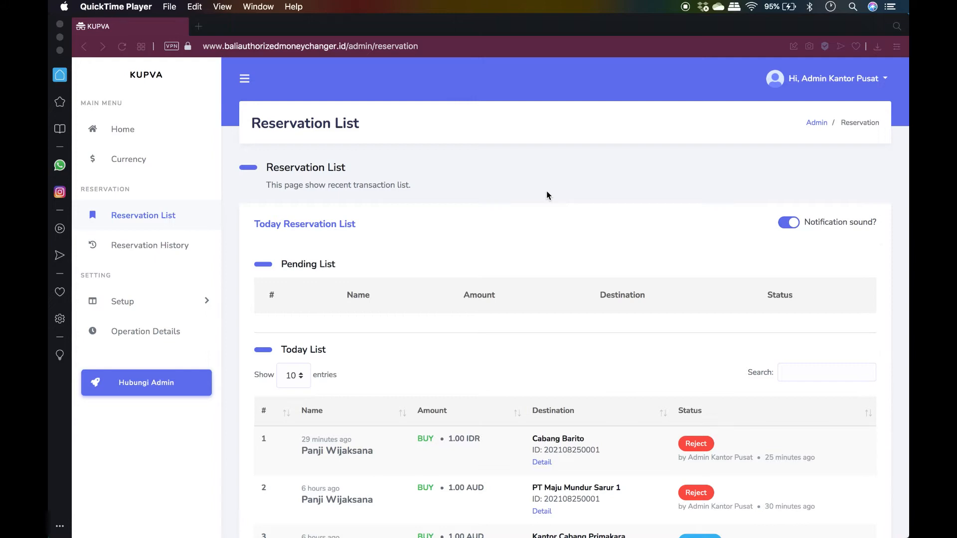
pyautogui.click(602, 246)
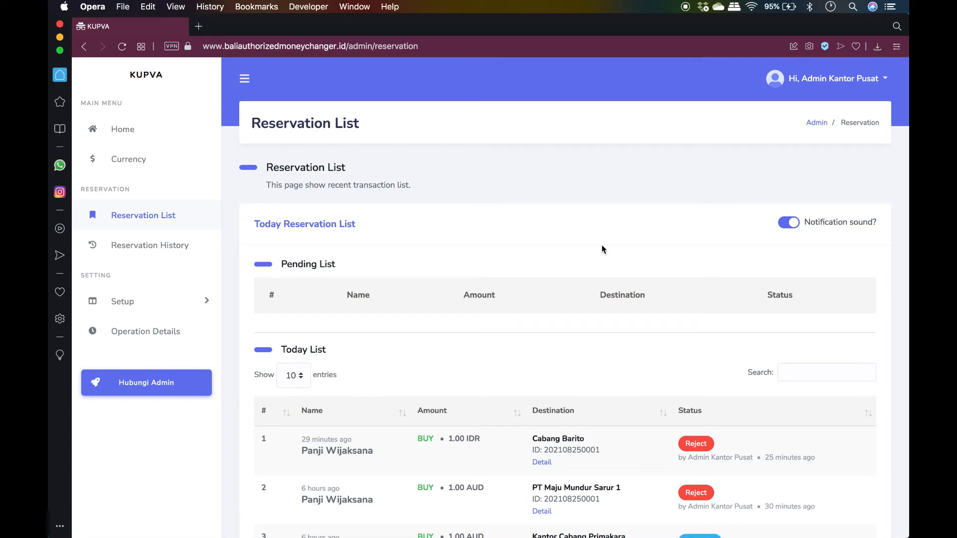
# Submit and confirm a new currency booking from the customer booking window
pyautogui.press('super+grave')
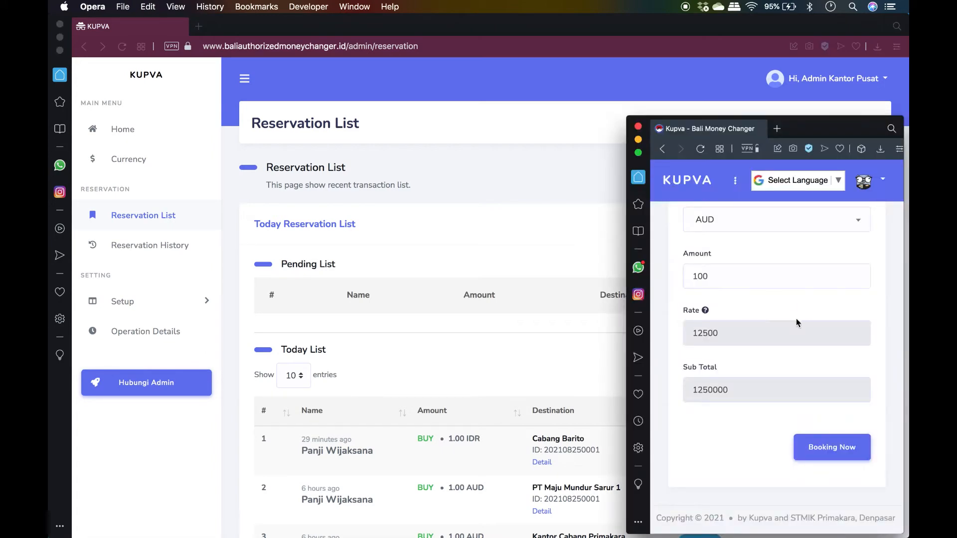
pyautogui.click(843, 448)
pyautogui.click(825, 249)
# Back in the admin list, dismiss the new-reservation notice and open the pending Cabang Barito reservation's Detail
pyautogui.click(519, 240)
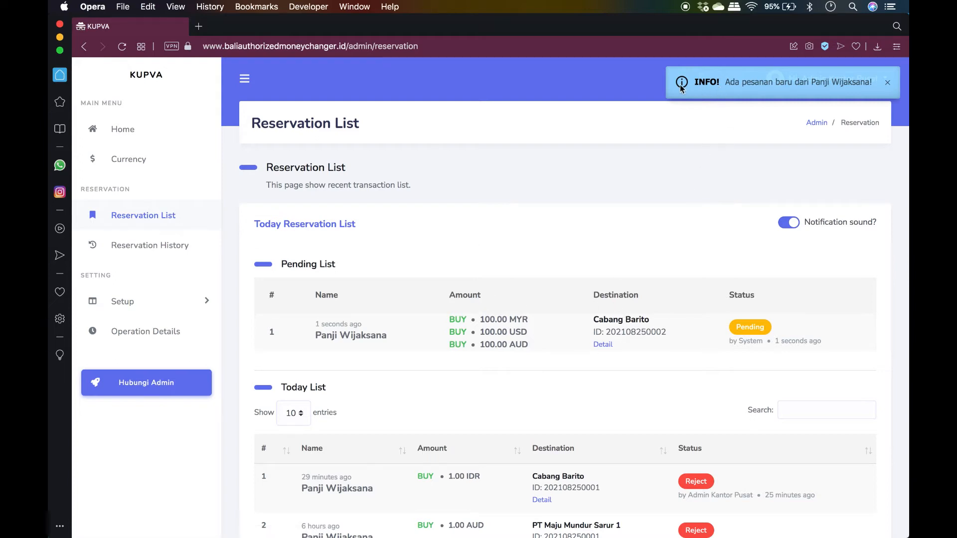
pyautogui.click(888, 83)
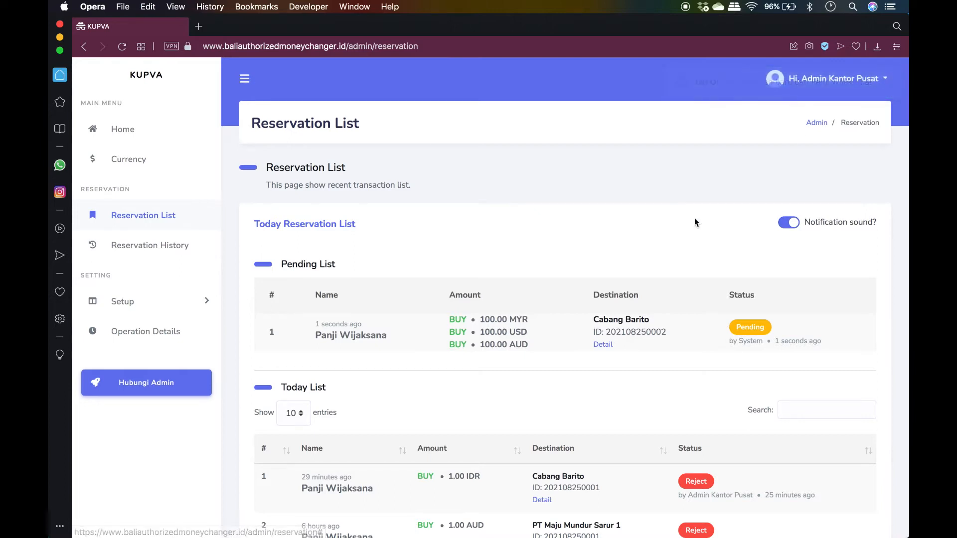
pyautogui.scroll(-3, 694, 220)
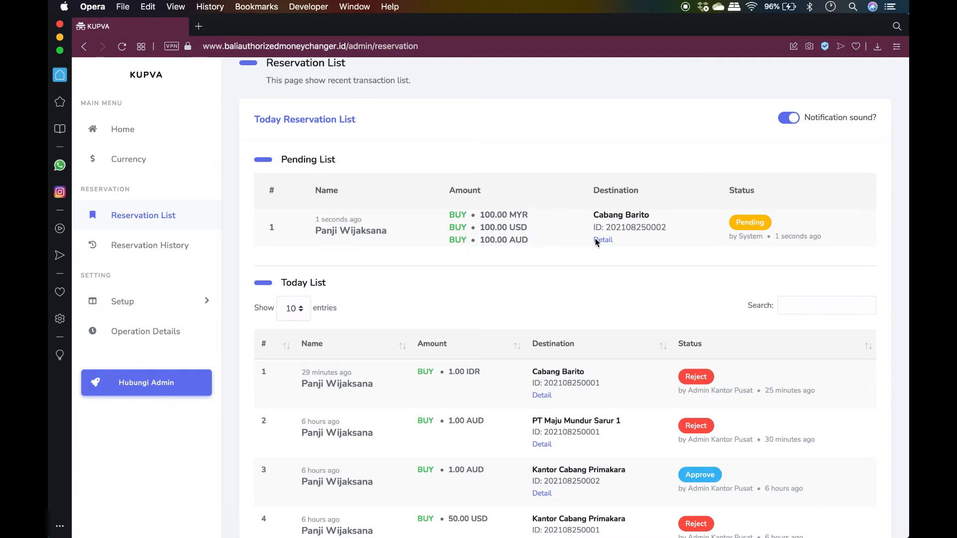
pyautogui.moveTo(592, 219); pyautogui.dragTo(658, 214)
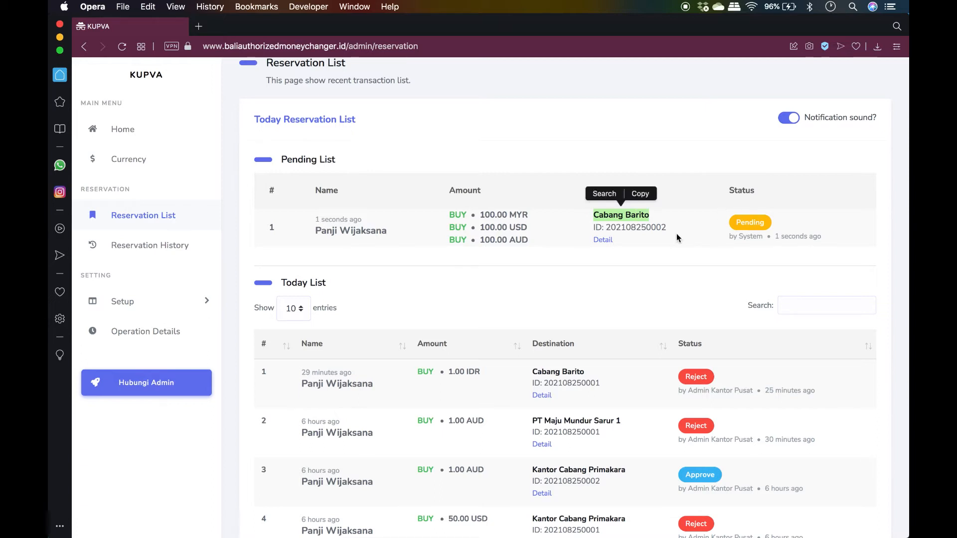
pyautogui.click(653, 238)
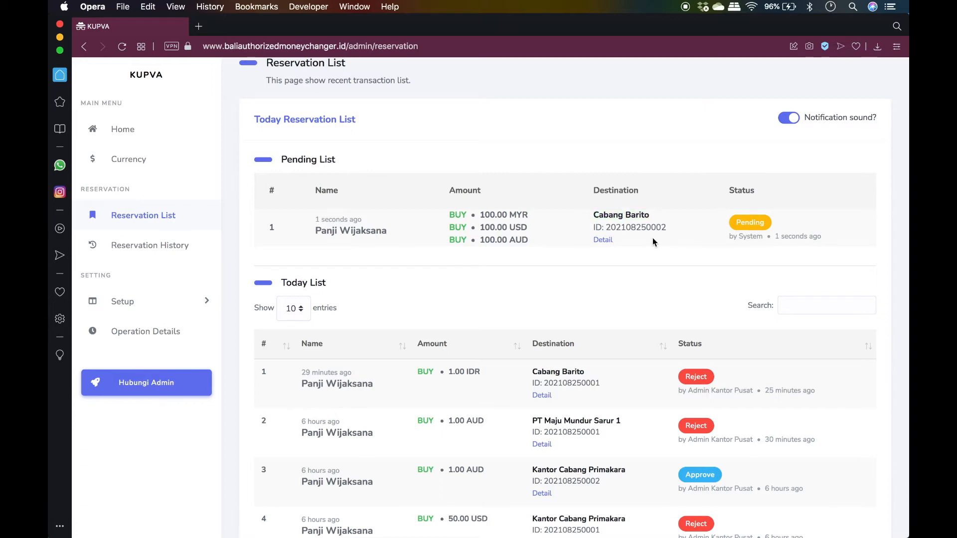
pyautogui.click(603, 242)
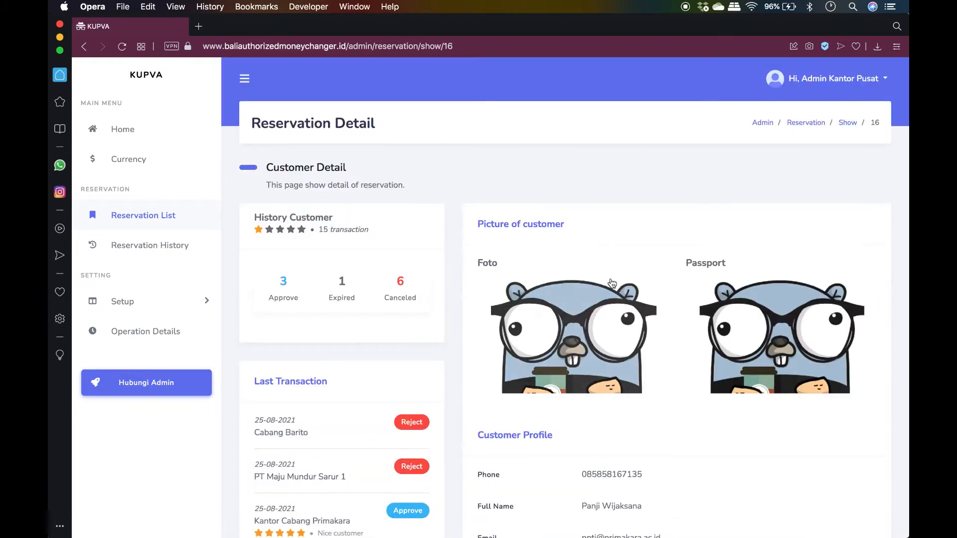
pyautogui.scroll(-3, 612, 283)
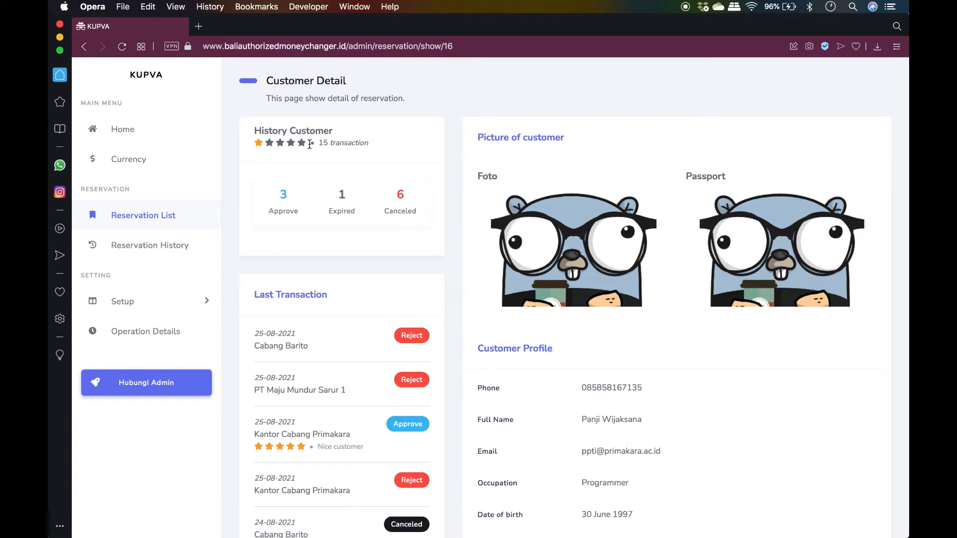
pyautogui.moveTo(319, 143); pyautogui.dragTo(372, 143)
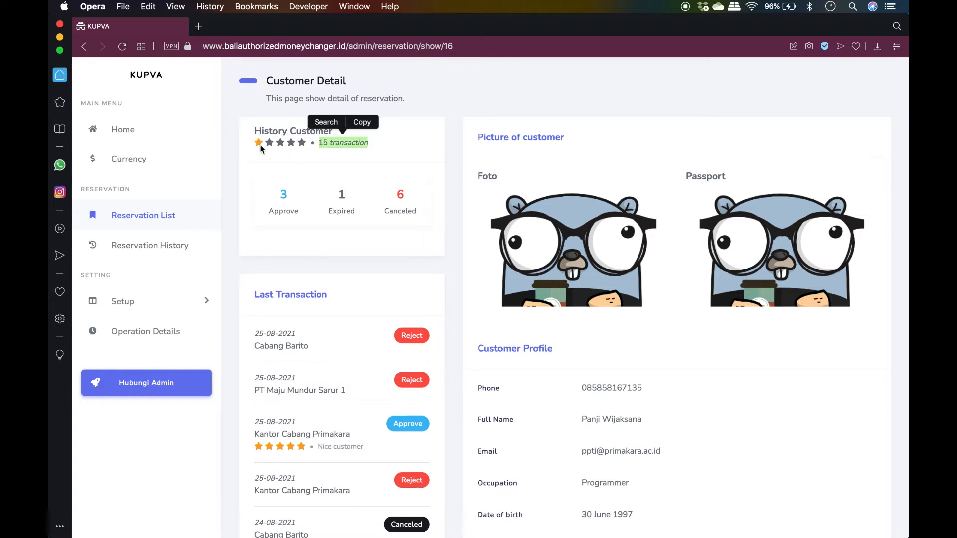
pyautogui.scroll(-2, 423, 184)
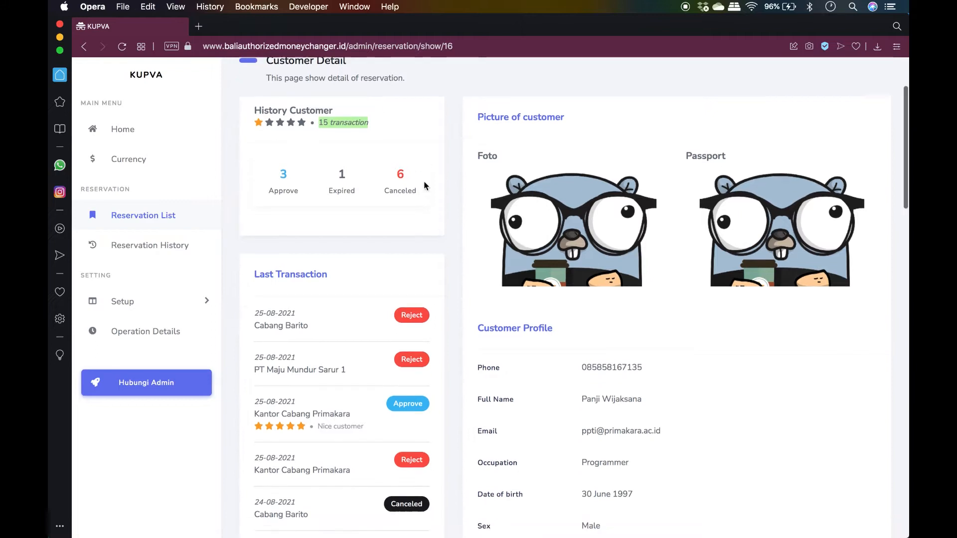
pyautogui.scroll(-3, 421, 183)
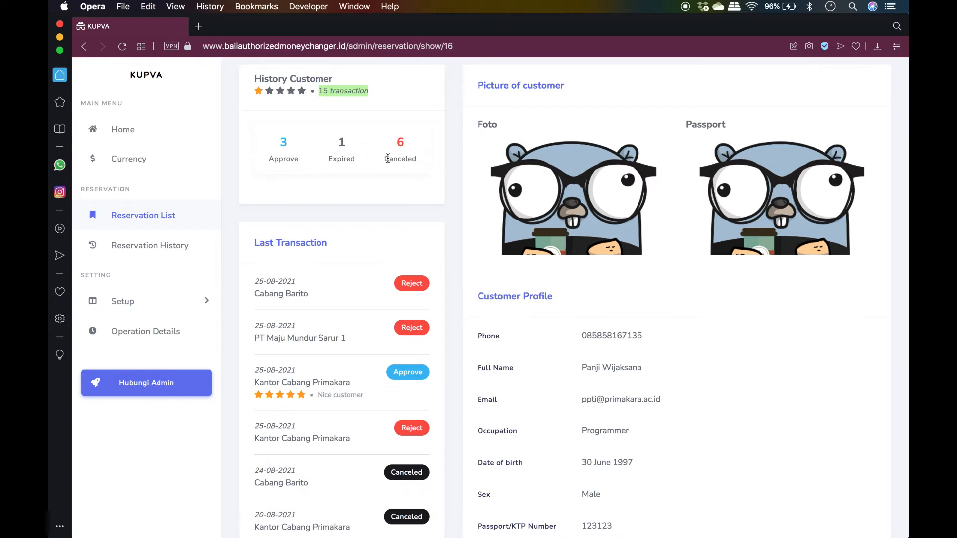
pyautogui.scroll(-5, 437, 215)
pyautogui.scroll(-3, 437, 214)
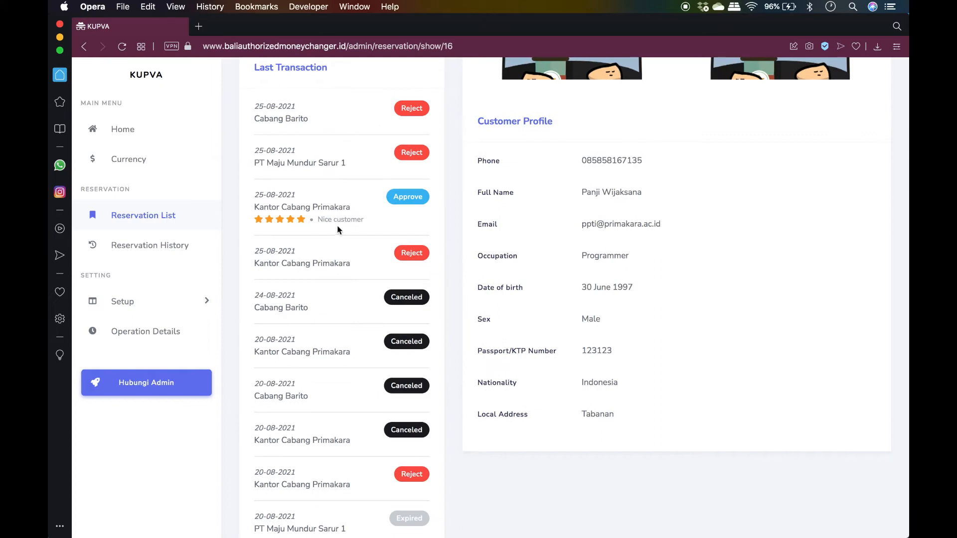
pyautogui.scroll(-2, 337, 228)
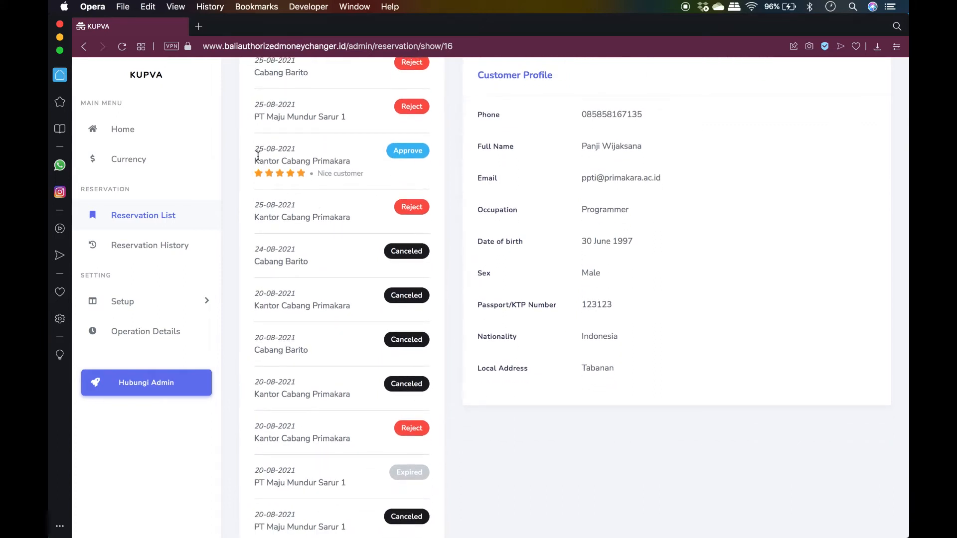
pyautogui.moveTo(256, 150); pyautogui.dragTo(317, 161)
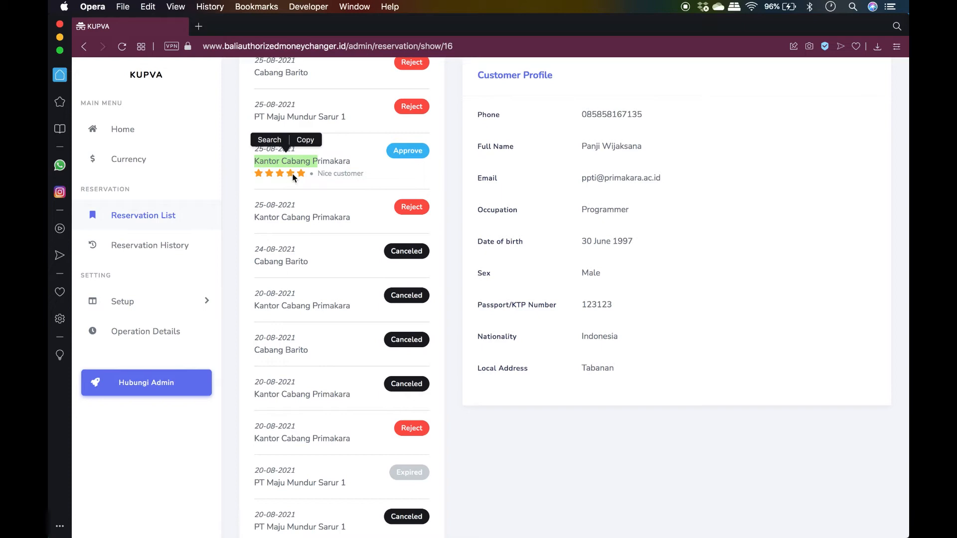
pyautogui.moveTo(317, 176); pyautogui.dragTo(369, 176)
pyautogui.scroll(-4, 375, 367)
pyautogui.scroll(-3, 375, 367)
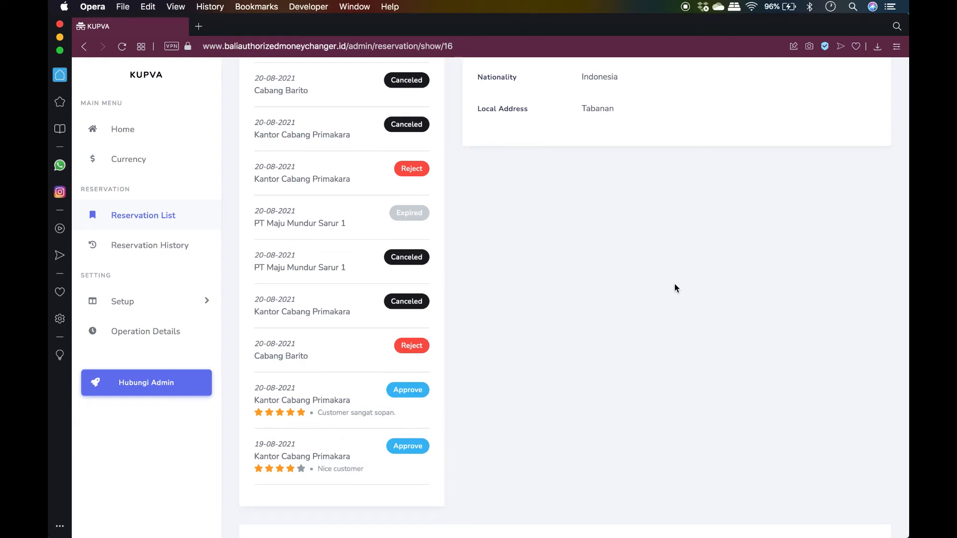
pyautogui.scroll(15, 674, 286)
pyautogui.scroll(-2, 674, 287)
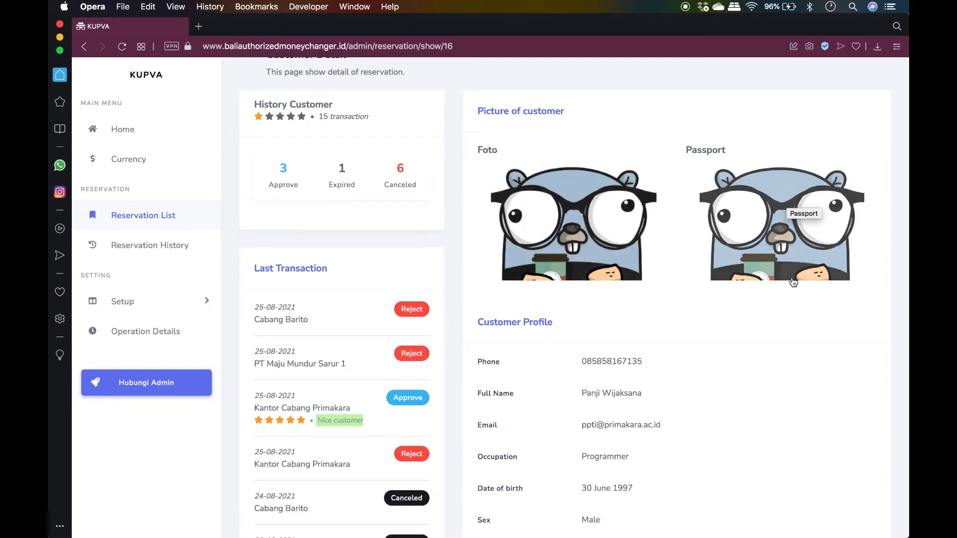
pyautogui.scroll(-4, 786, 420)
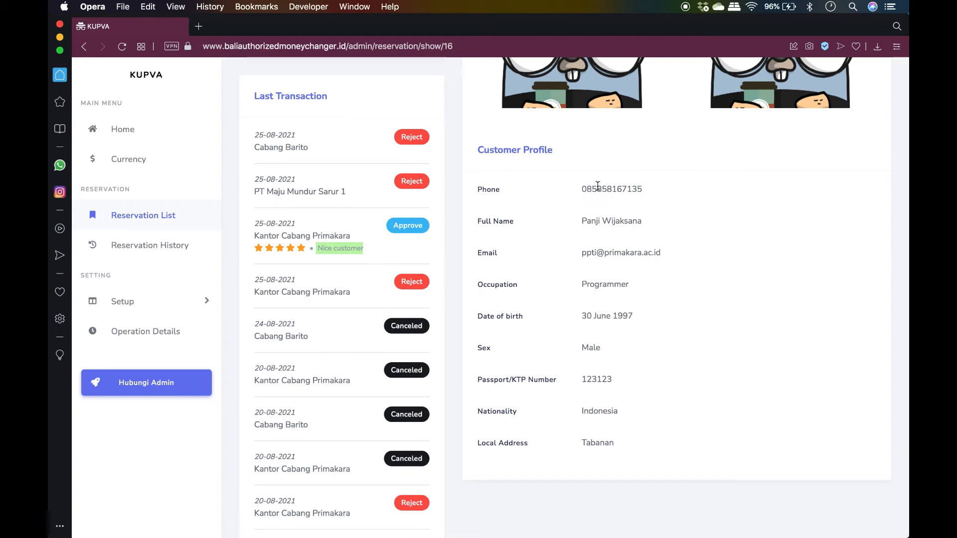
pyautogui.moveTo(597, 186); pyautogui.dragTo(623, 187)
pyautogui.moveTo(582, 253); pyautogui.dragTo(650, 252)
pyautogui.click(671, 259)
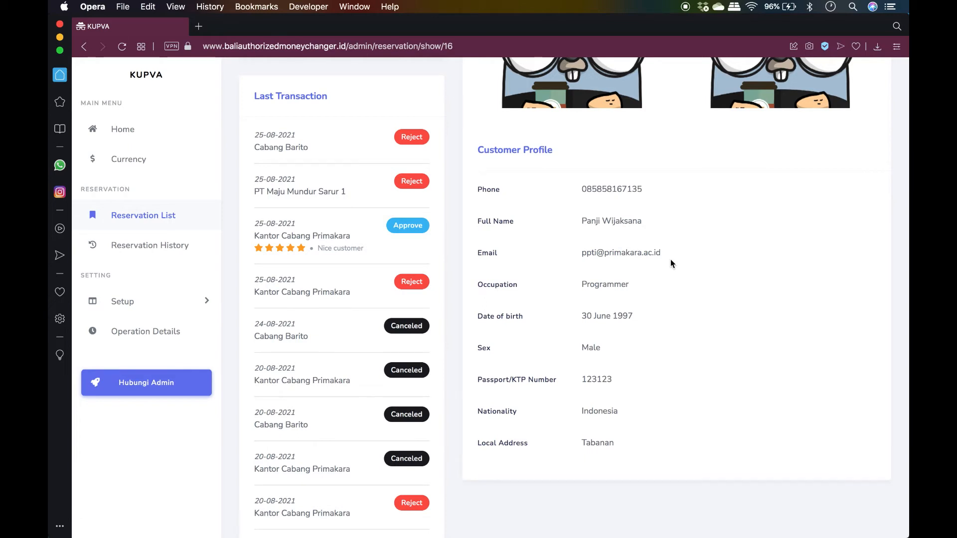
pyautogui.scroll(-6, 671, 260)
# Scroll through the reservation detail to review the USD, AUD and MYR currency lines
pyautogui.scroll(-10, 671, 259)
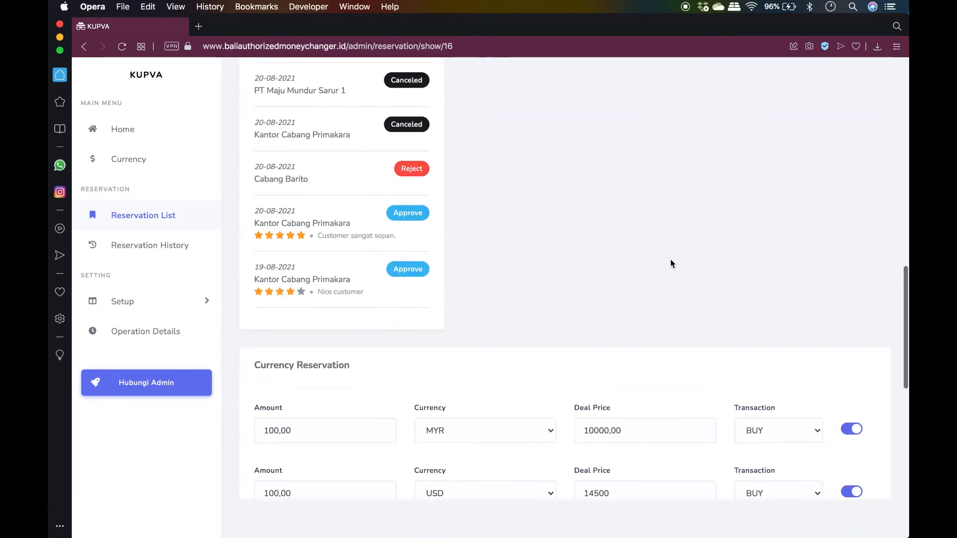
pyautogui.scroll(1, 671, 259)
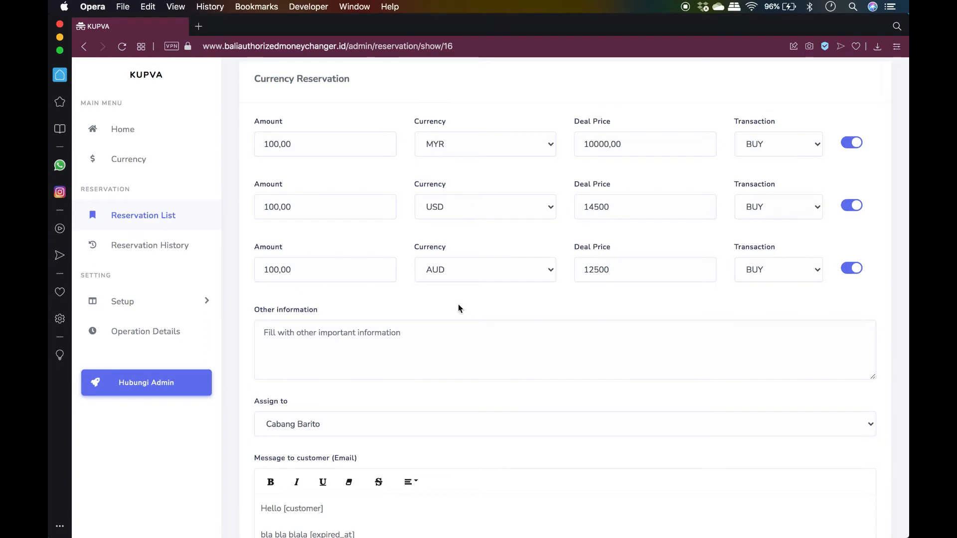
pyautogui.scroll(1, 459, 308)
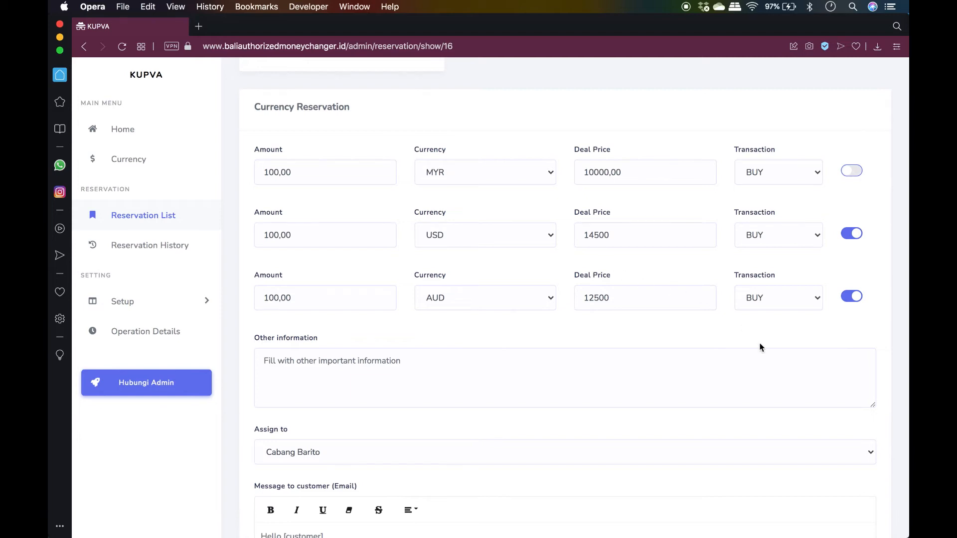
pyautogui.scroll(-6, 760, 347)
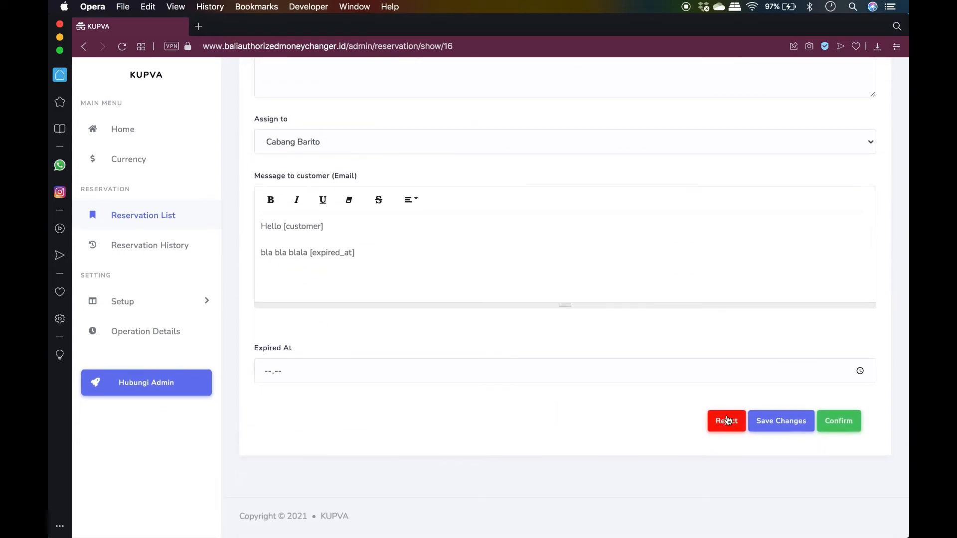
pyautogui.scroll(1, 733, 349)
pyautogui.scroll(5, 738, 305)
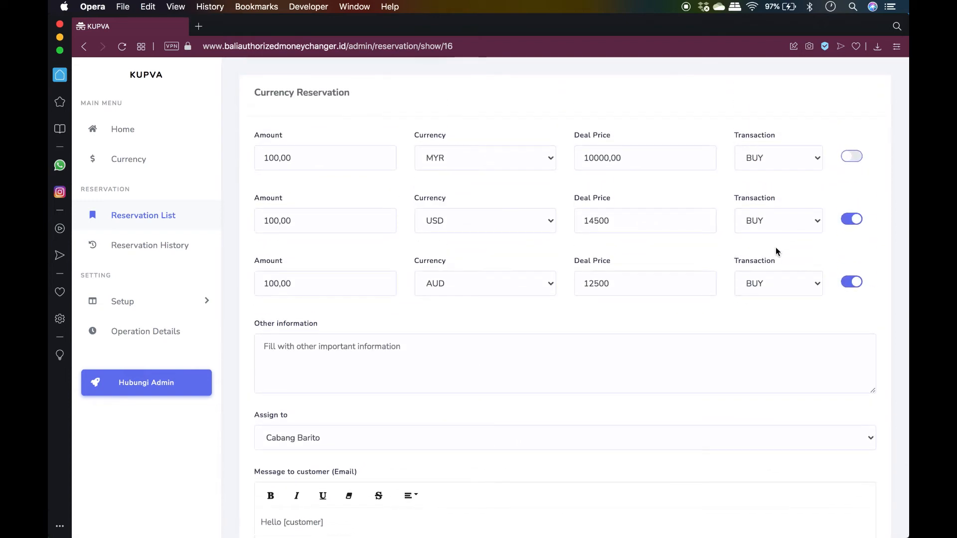
pyautogui.scroll(-3, 749, 305)
# Type 'Customer ini sudah langganan' in Other information and keep Cabang Barito in Assign to
pyautogui.click(636, 203)
pyautogui.write('Cus')
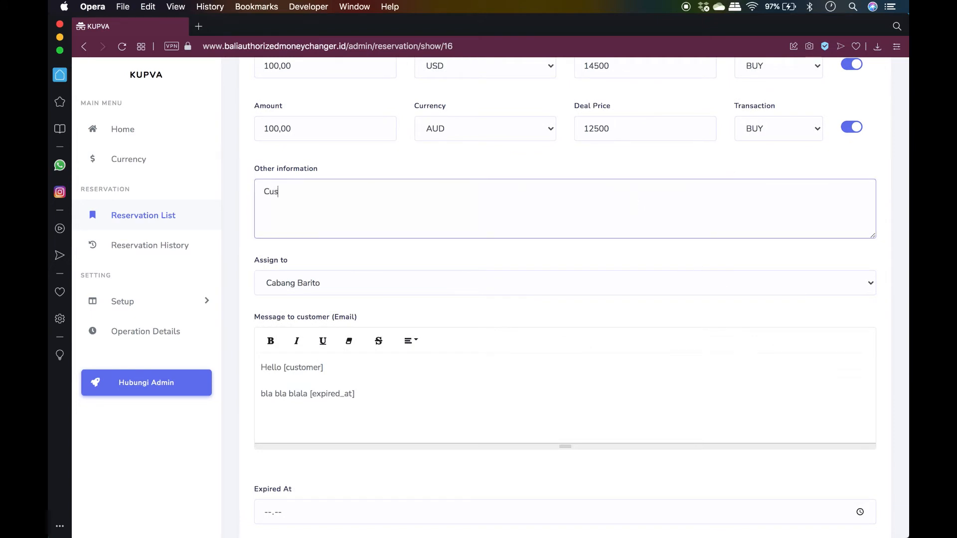
pyautogui.write('tomer ini sudah langganan')
pyautogui.scroll(-3, 639, 264)
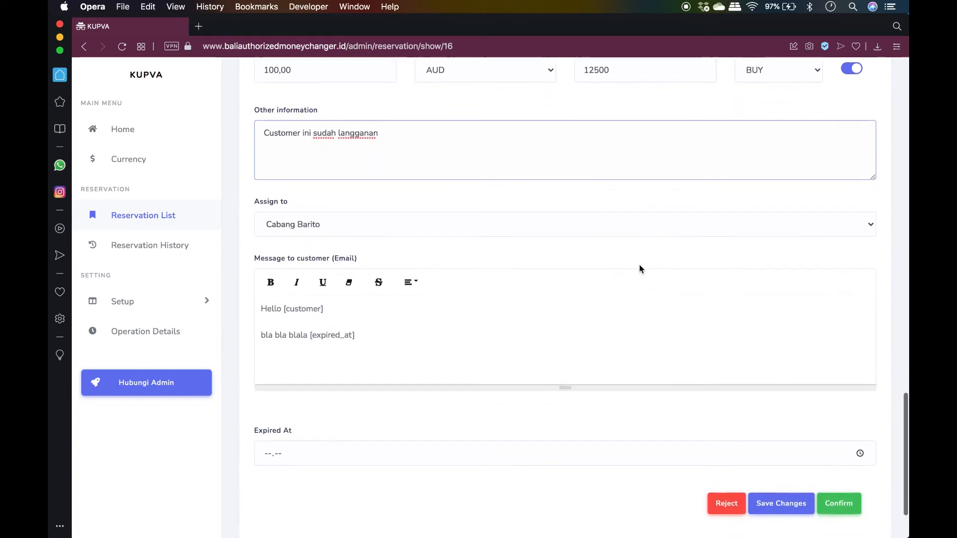
pyautogui.click(644, 219)
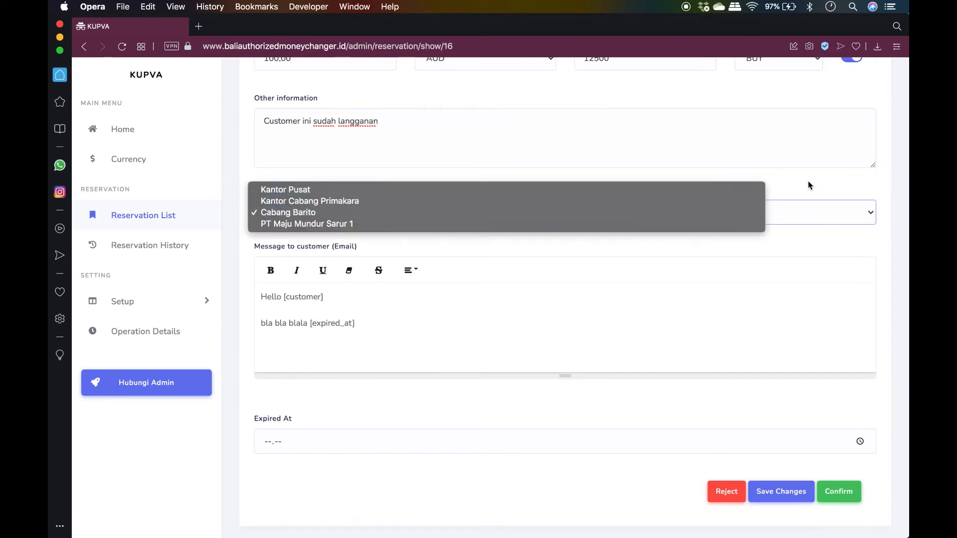
pyautogui.click(783, 186)
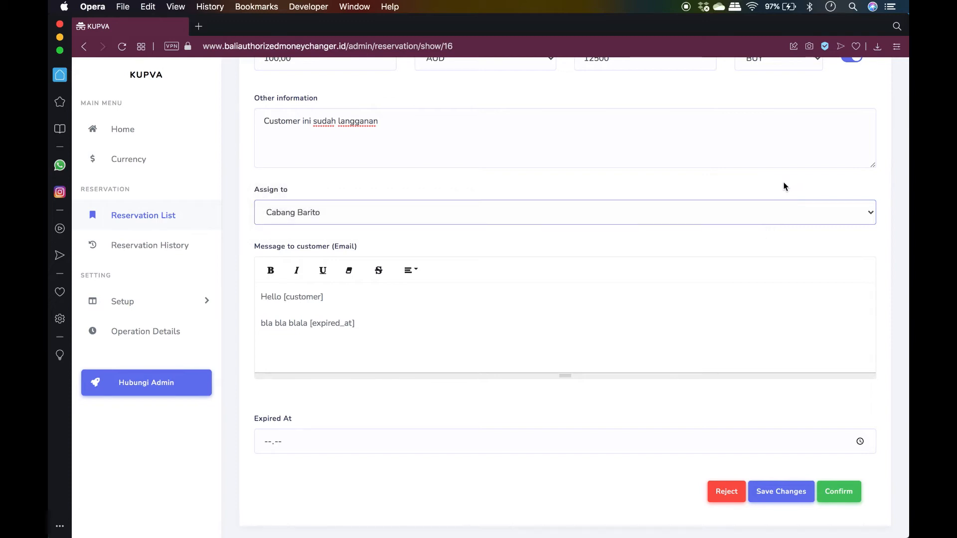
pyautogui.scroll(-3, 773, 259)
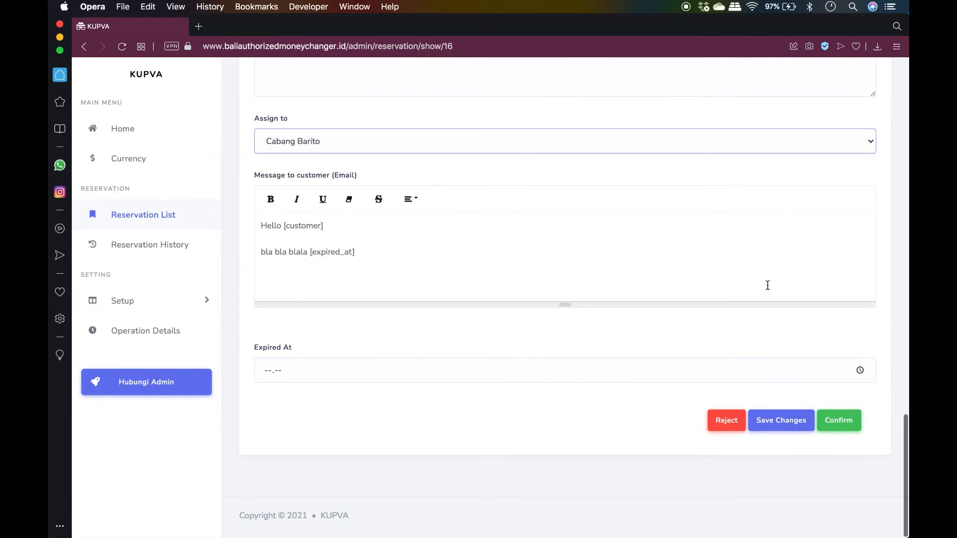
# Add a new line 'Sampai jumpa lagi' at the end of the customer message
pyautogui.moveTo(366, 260); pyautogui.dragTo(254, 215)
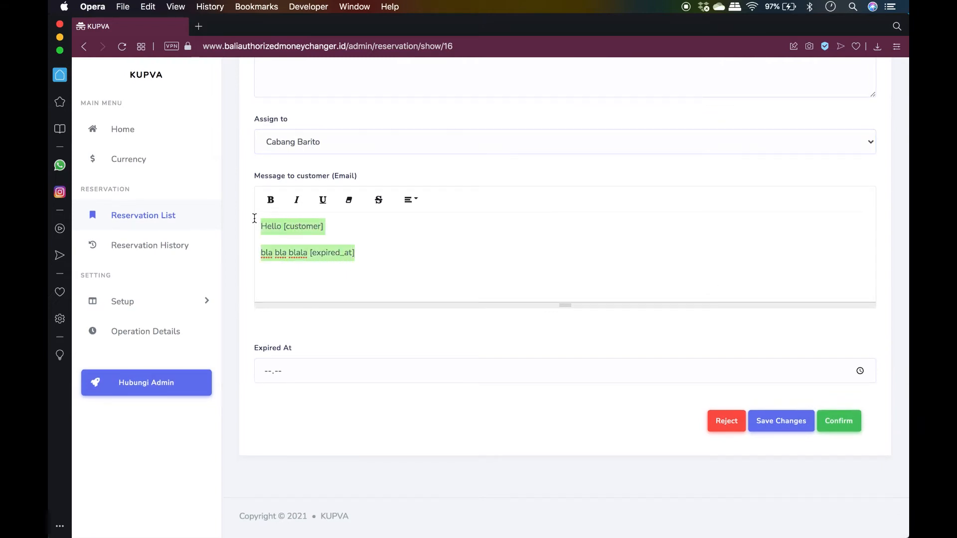
pyautogui.click(462, 255)
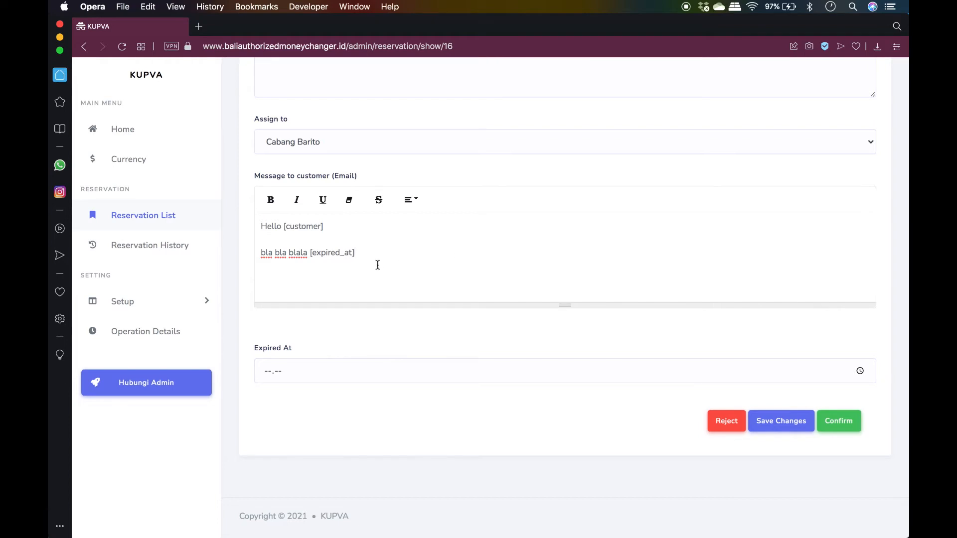
pyautogui.press('Return')
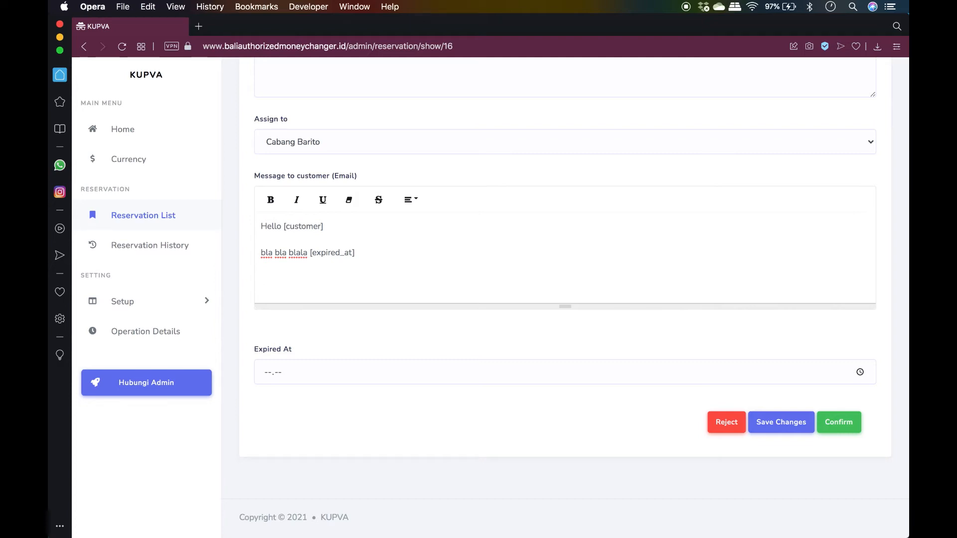
pyautogui.write('Samp')
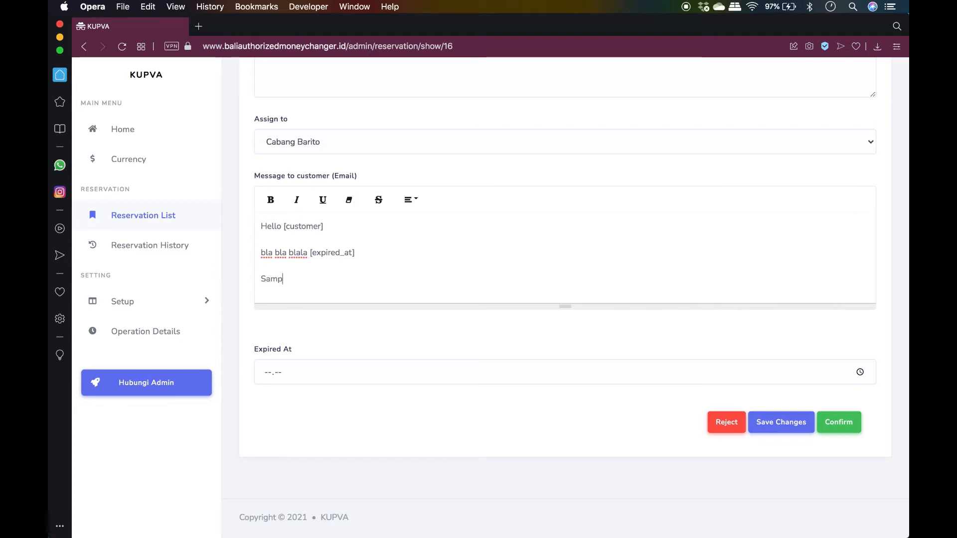
pyautogui.write('ai jumpa lagi')
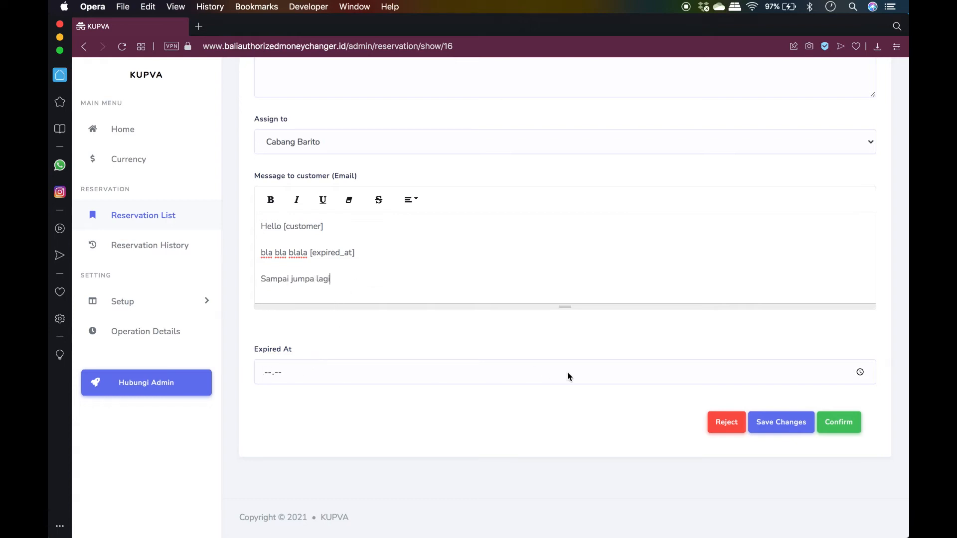
# Choose hour 16 and minute 00 in the Expired At time picker
pyautogui.click(859, 372)
pyautogui.scroll(-3, 270, 301)
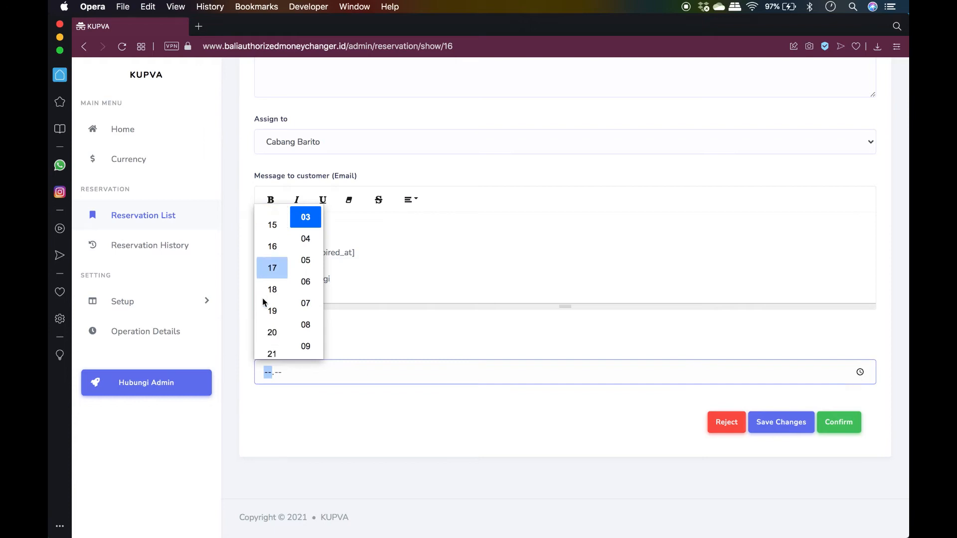
pyautogui.scroll(2, 272, 302)
pyautogui.scroll(1, 276, 302)
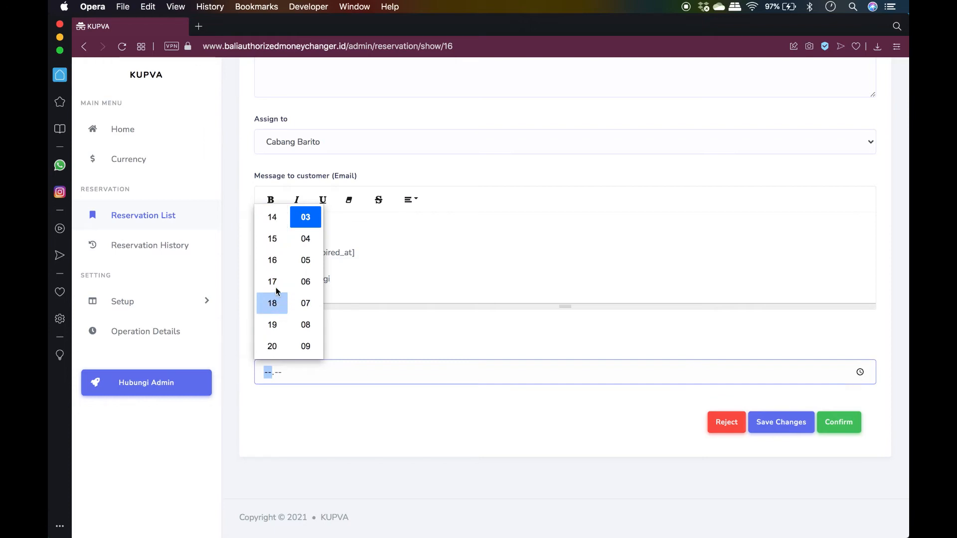
pyautogui.click(278, 261)
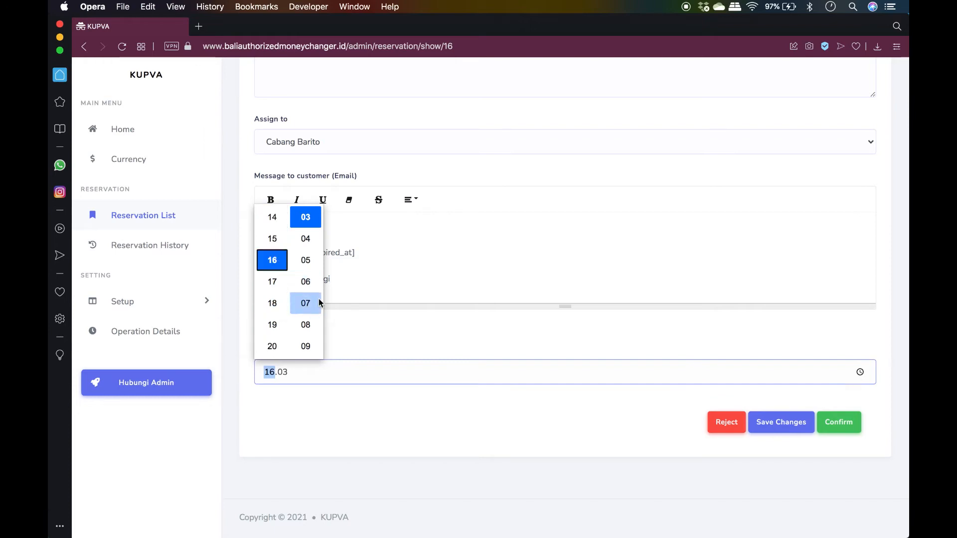
pyautogui.scroll(-10, 318, 299)
pyautogui.scroll(-5, 318, 299)
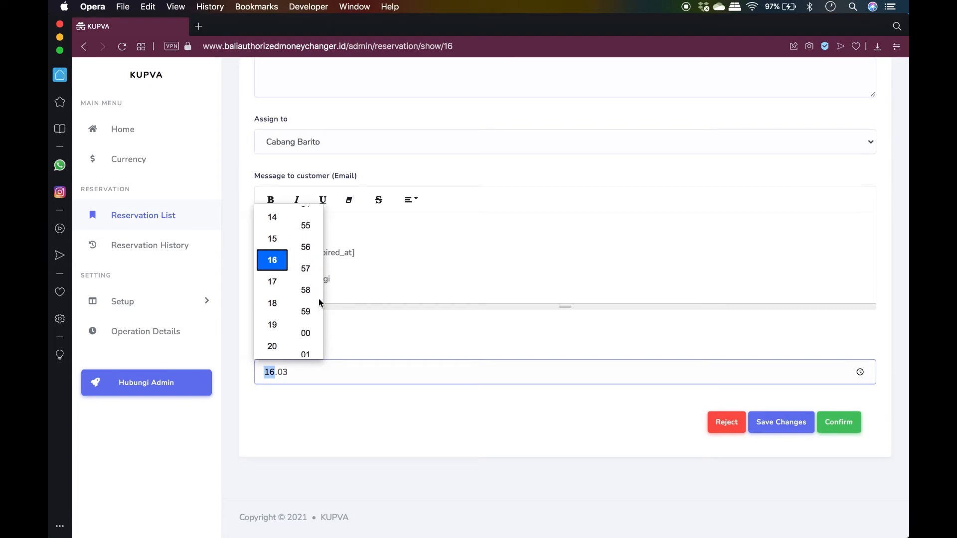
pyautogui.scroll(2, 318, 299)
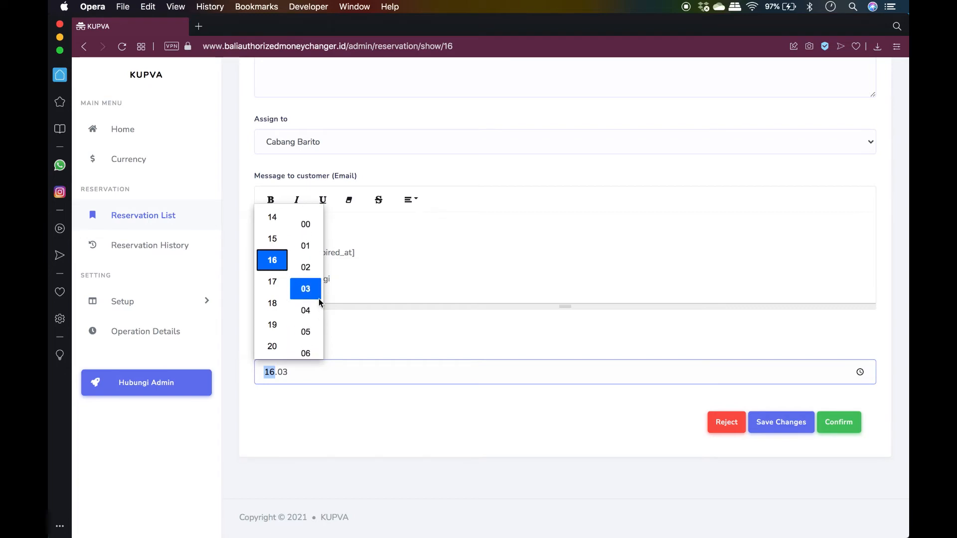
pyautogui.click(303, 234)
pyautogui.click(453, 420)
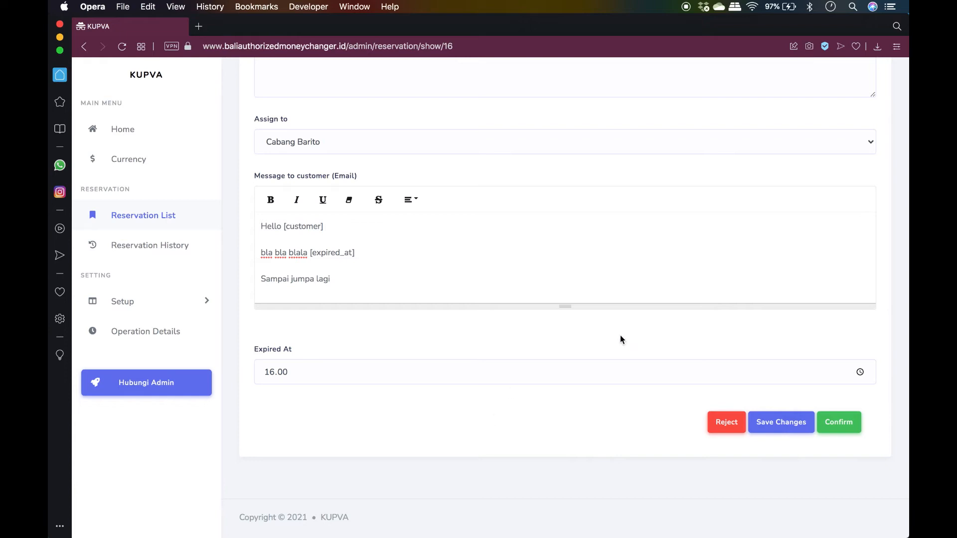
# Confirm the Cabang Barito reservation and check that the Today List now shows Confirm
pyautogui.click(842, 430)
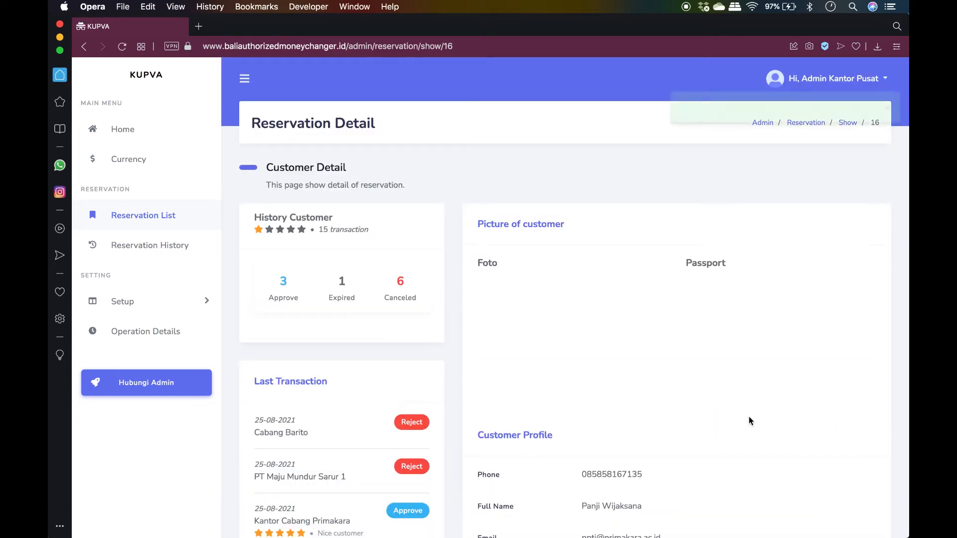
pyautogui.click(148, 215)
pyautogui.scroll(-3, 561, 276)
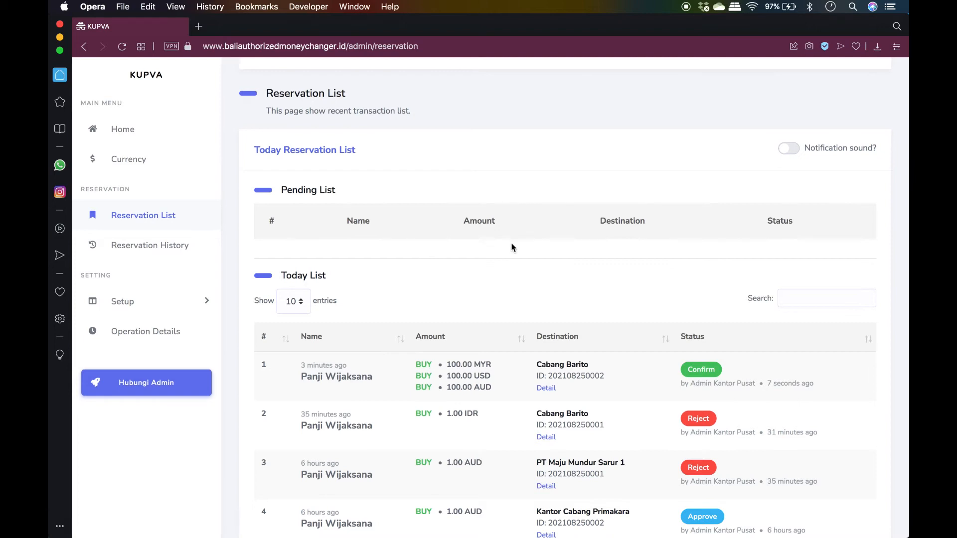
pyautogui.scroll(-6, 520, 248)
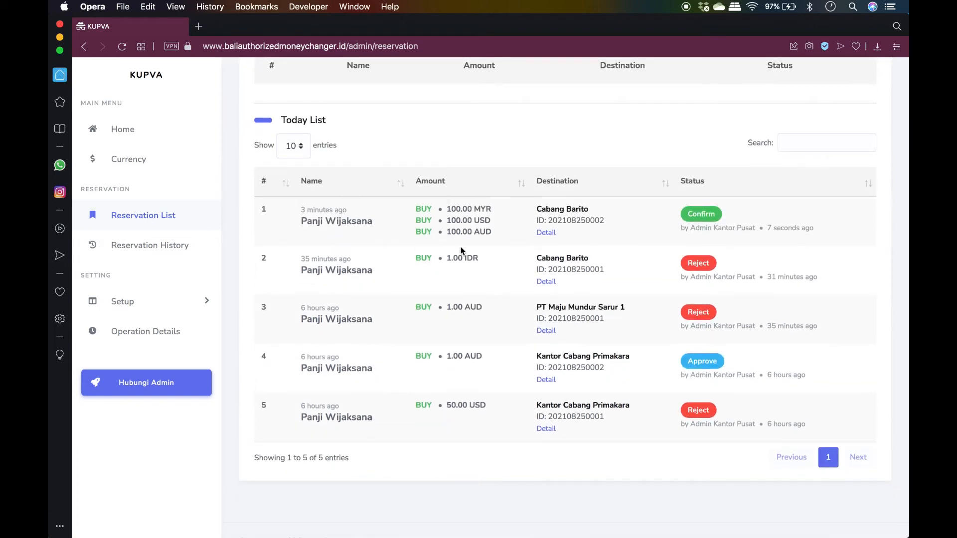
pyautogui.moveTo(296, 219); pyautogui.dragTo(547, 232)
pyautogui.click(641, 231)
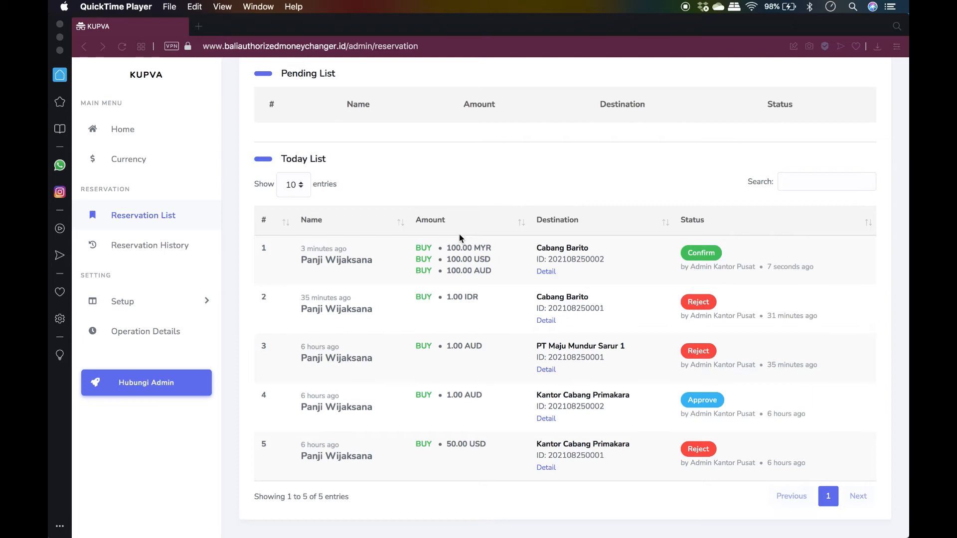
# Open the newest reservation's details and scroll down to Currency Reservation
pyautogui.click(544, 272)
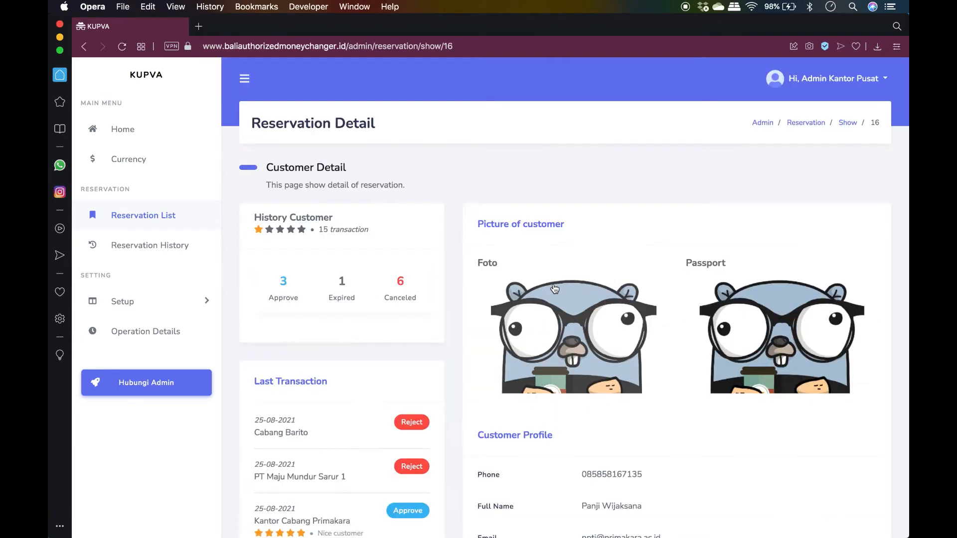
pyautogui.scroll(-3, 662, 359)
pyautogui.scroll(-12, 662, 358)
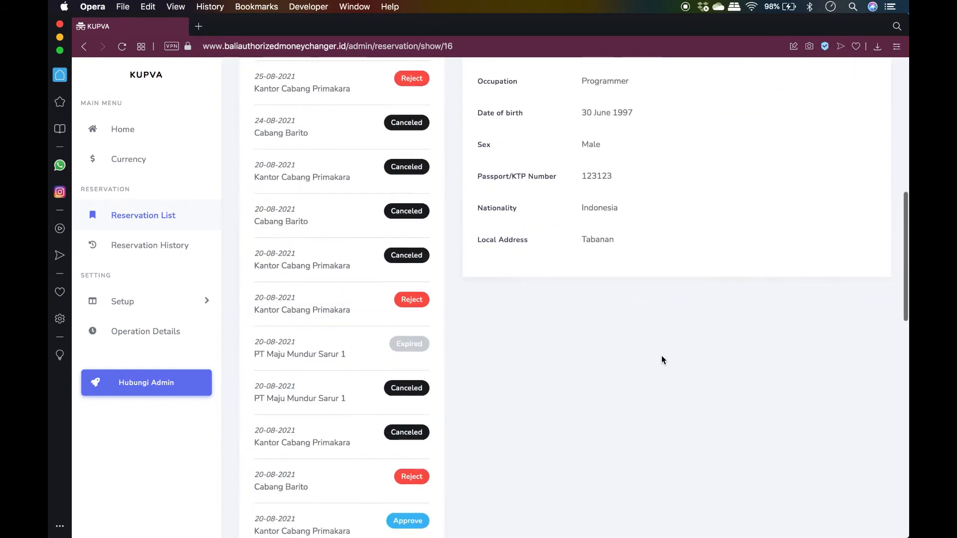
pyautogui.scroll(-5, 662, 355)
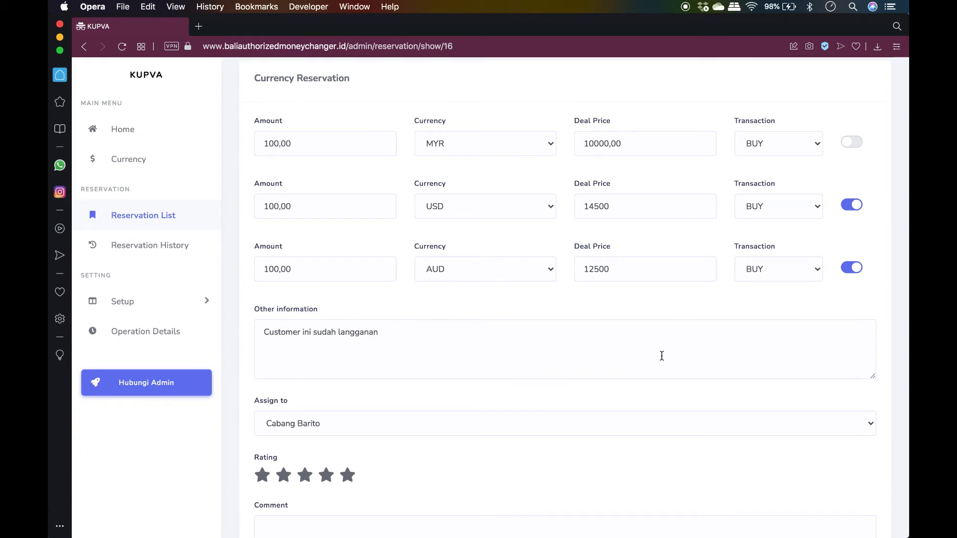
# Change the USD line to an amount of 200 at a deal price of 14200
pyautogui.doubleClick(274, 204)
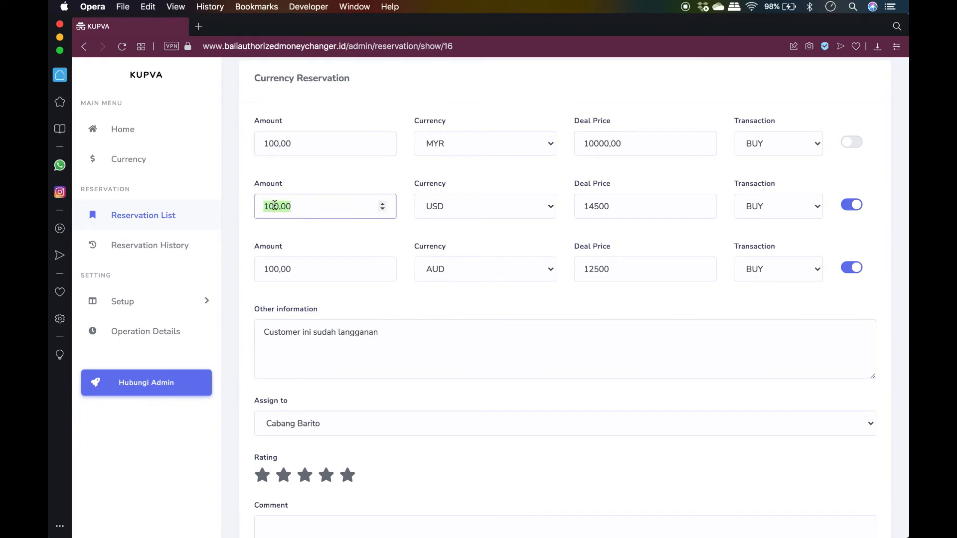
pyautogui.moveTo(263, 206); pyautogui.dragTo(280, 206)
pyautogui.write('200')
pyautogui.click(594, 207)
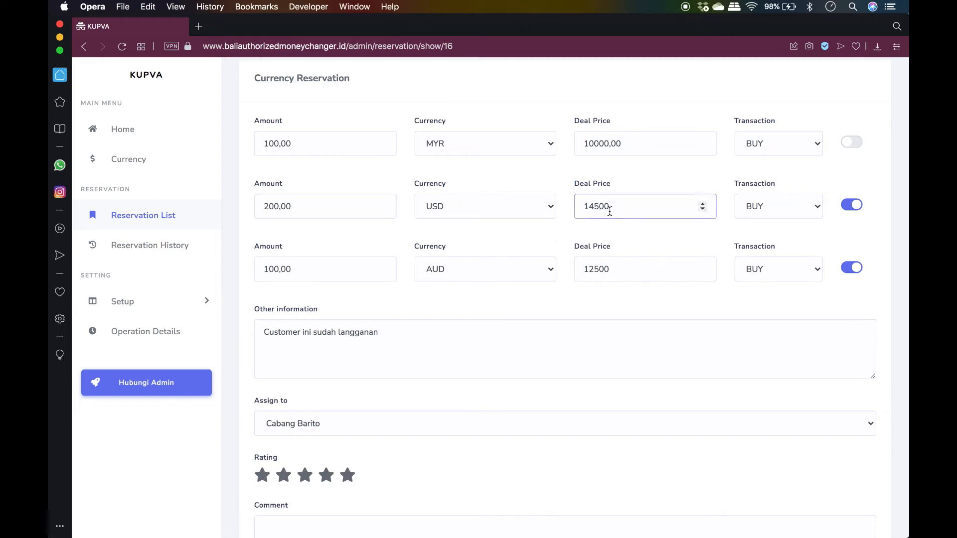
pyautogui.press('Delete')
pyautogui.write('2')
pyautogui.click(629, 233)
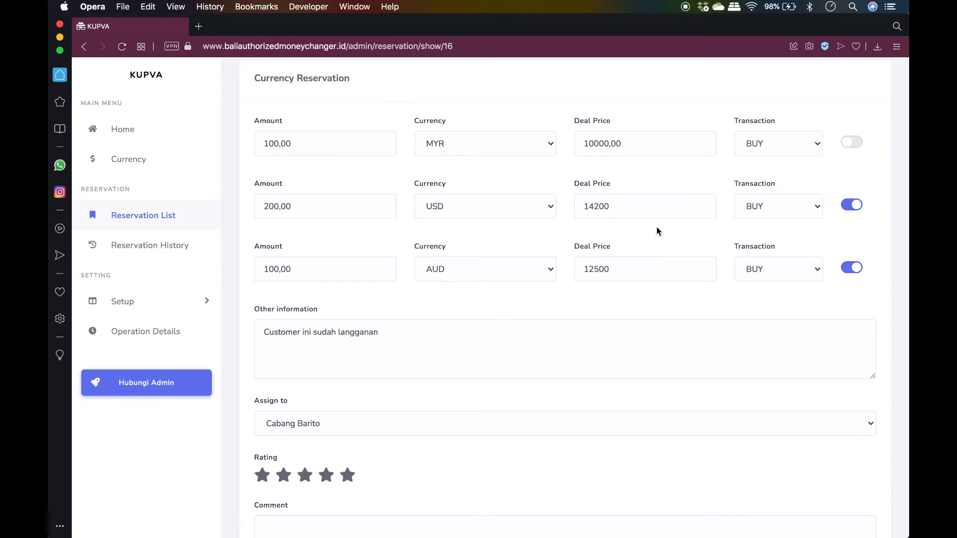
pyautogui.scroll(-1, 684, 330)
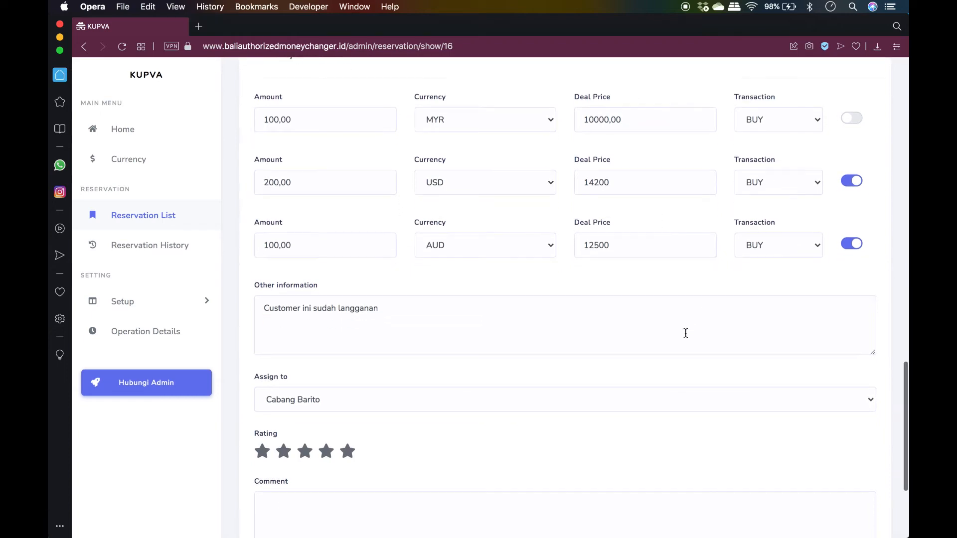
pyautogui.scroll(-5, 685, 333)
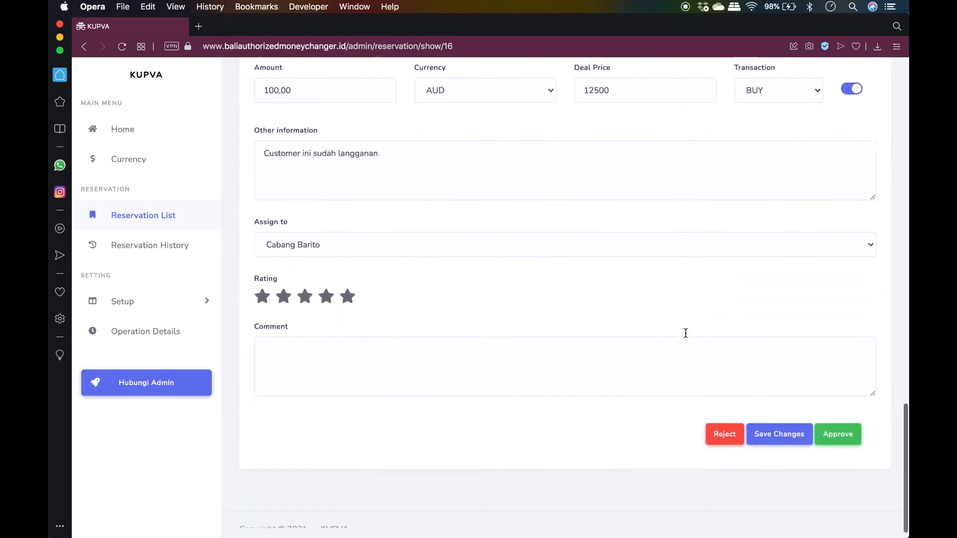
# Rate the customer five stars with the comment 'Customer ini sangat baik'
pyautogui.click(348, 293)
pyautogui.click(394, 355)
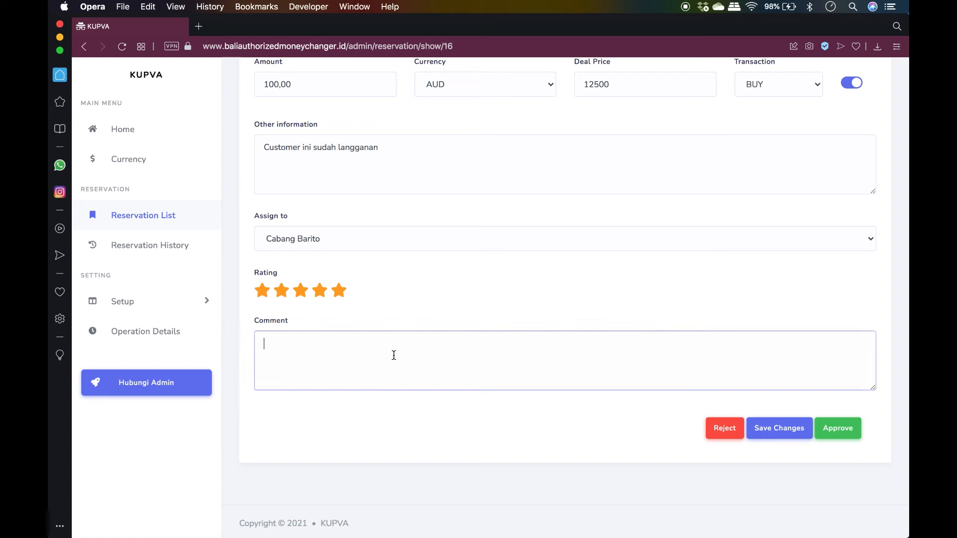
pyautogui.write('Customer ini sangat baik')
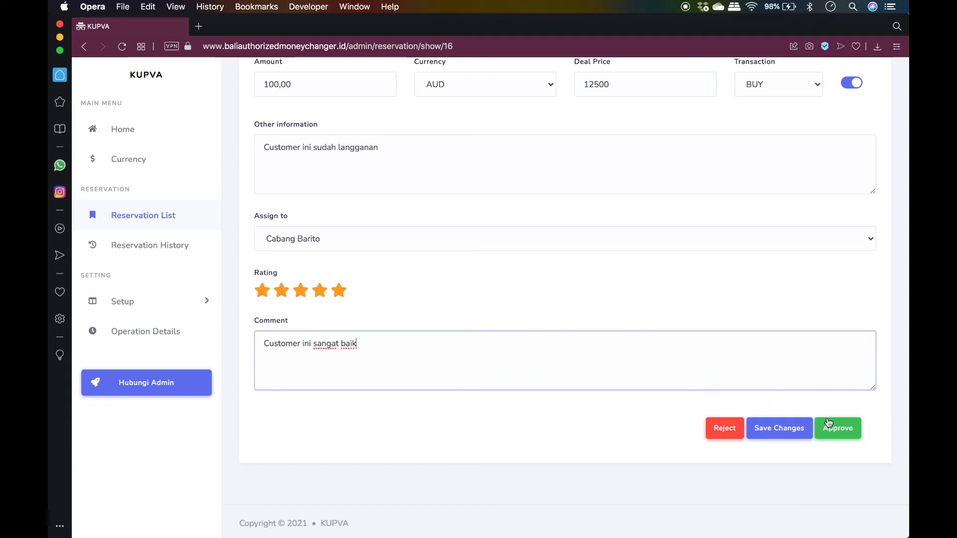
# Approve the edited Cabang Barito reservation
pyautogui.click(842, 432)
pyautogui.scroll(4, 800, 328)
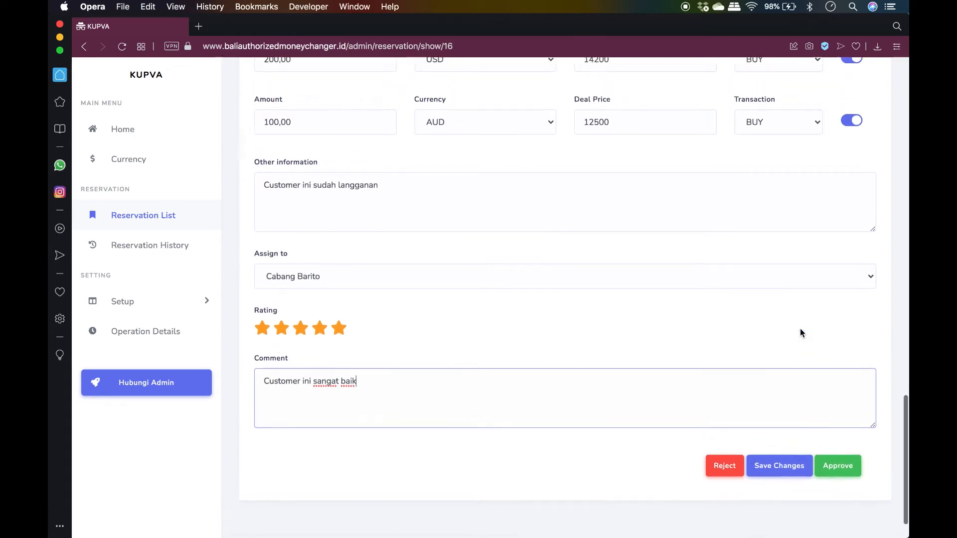
pyautogui.scroll(3, 799, 330)
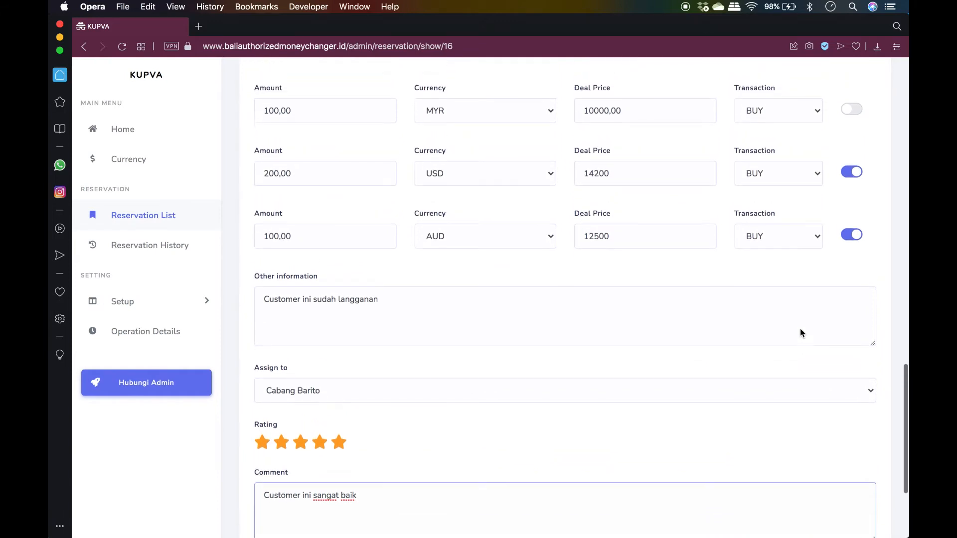
pyautogui.scroll(-1, 801, 329)
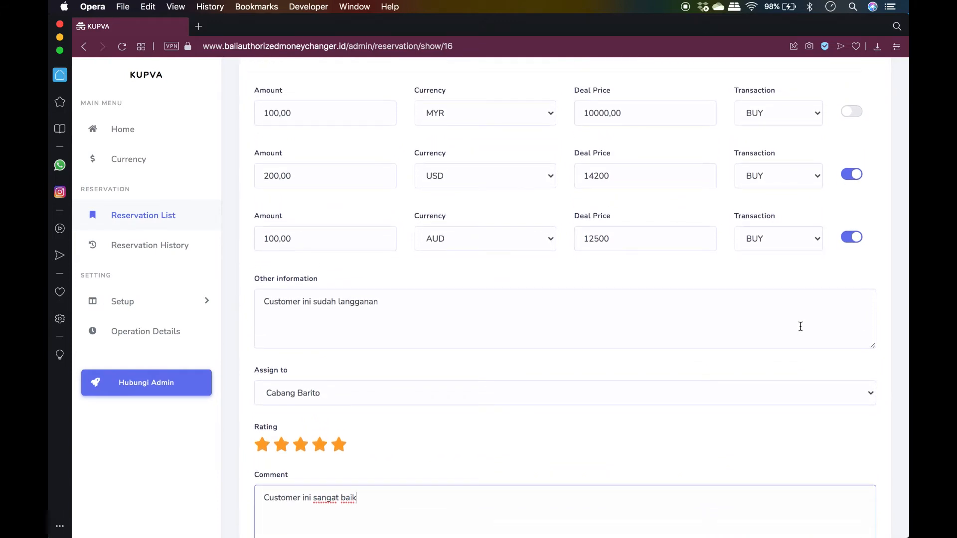
pyautogui.scroll(-5, 773, 327)
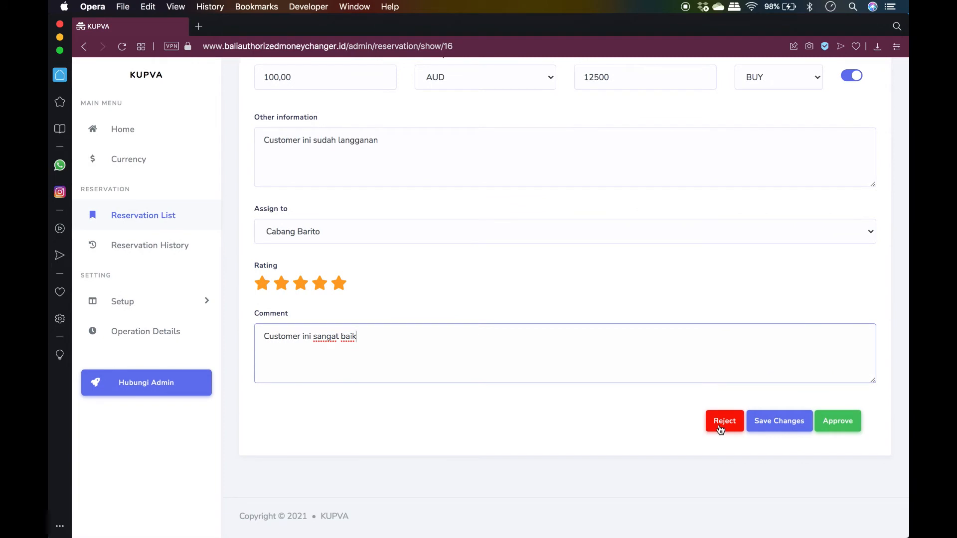
pyautogui.scroll(5, 765, 299)
pyautogui.scroll(2, 764, 301)
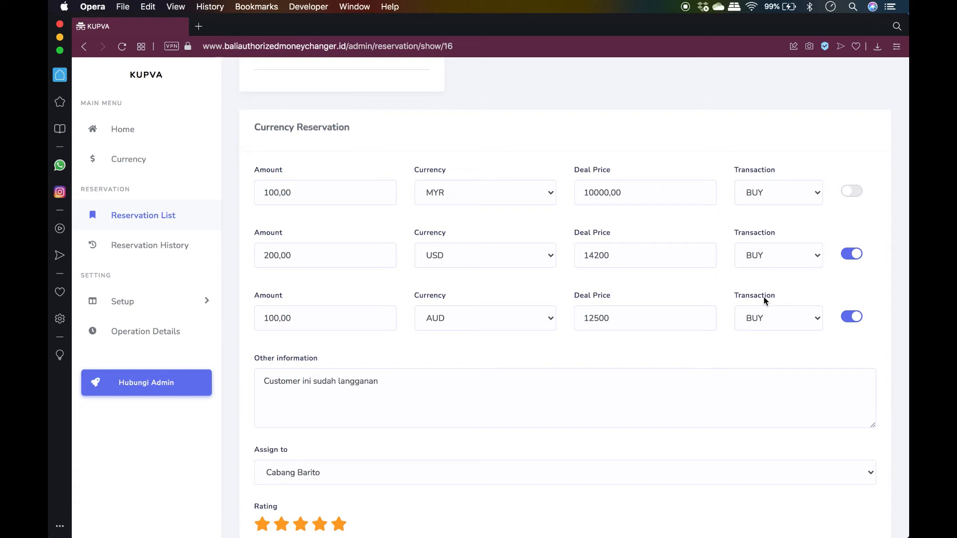
pyautogui.scroll(-7, 764, 299)
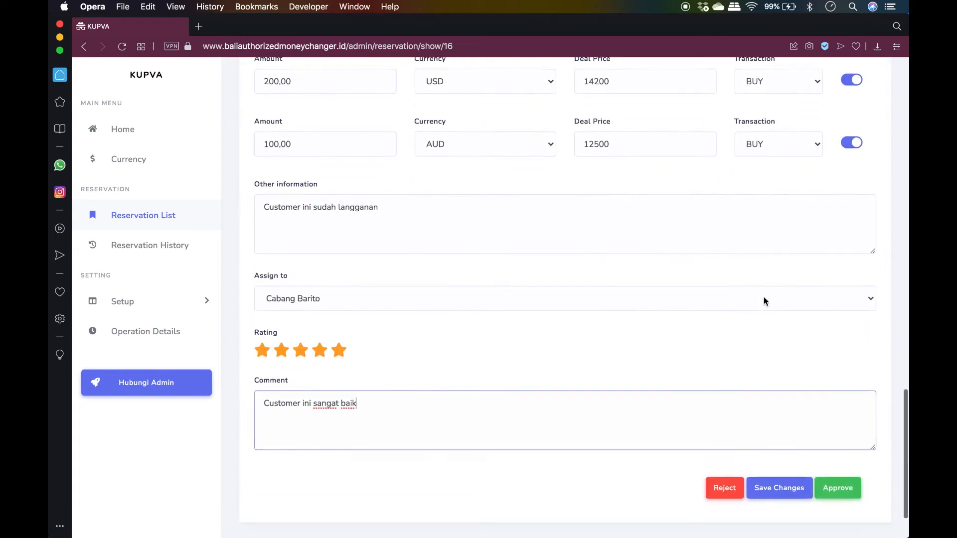
pyautogui.click(843, 423)
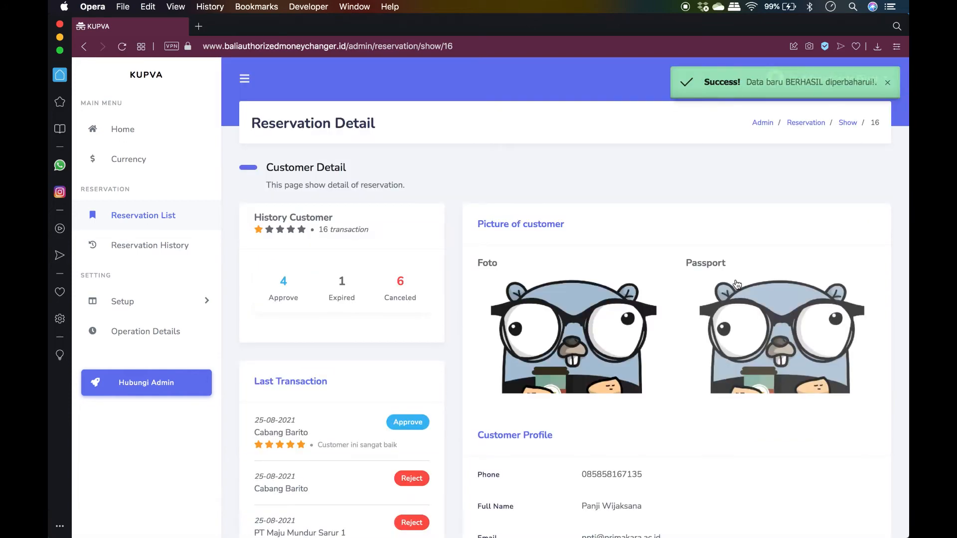
# Check the newest Last Transaction entry, then verify the reservation list shows Approve with 200.00 USD
pyautogui.scroll(-3, 542, 259)
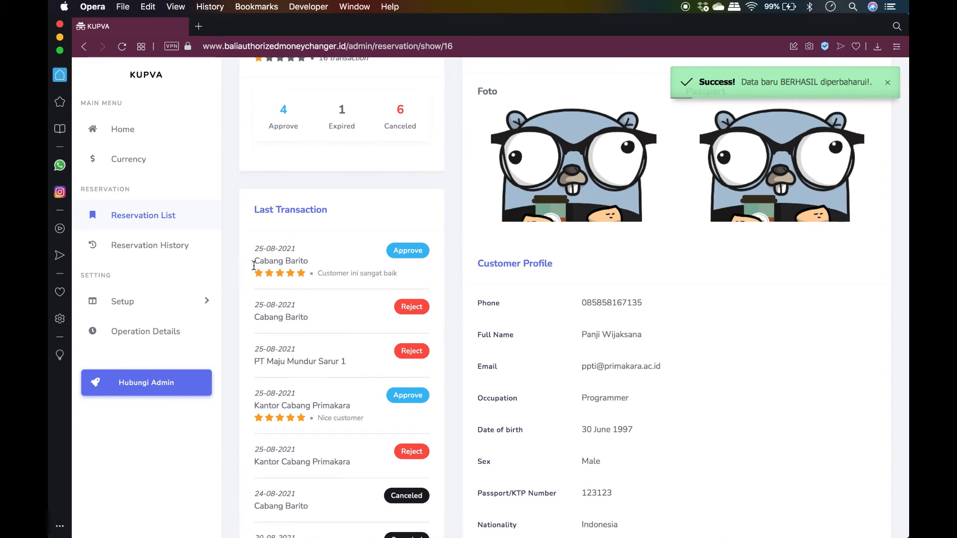
pyautogui.moveTo(252, 248); pyautogui.dragTo(401, 274)
pyautogui.click(427, 276)
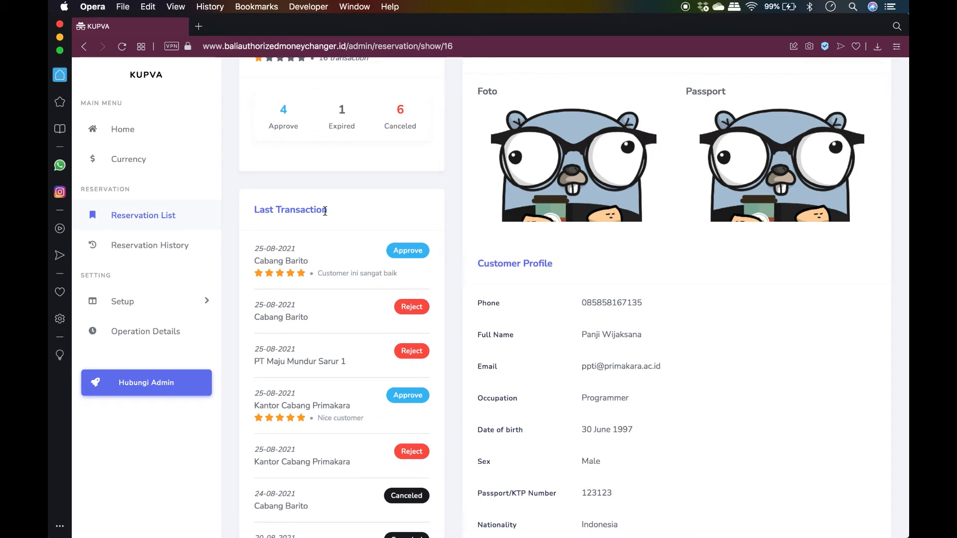
pyautogui.click(130, 219)
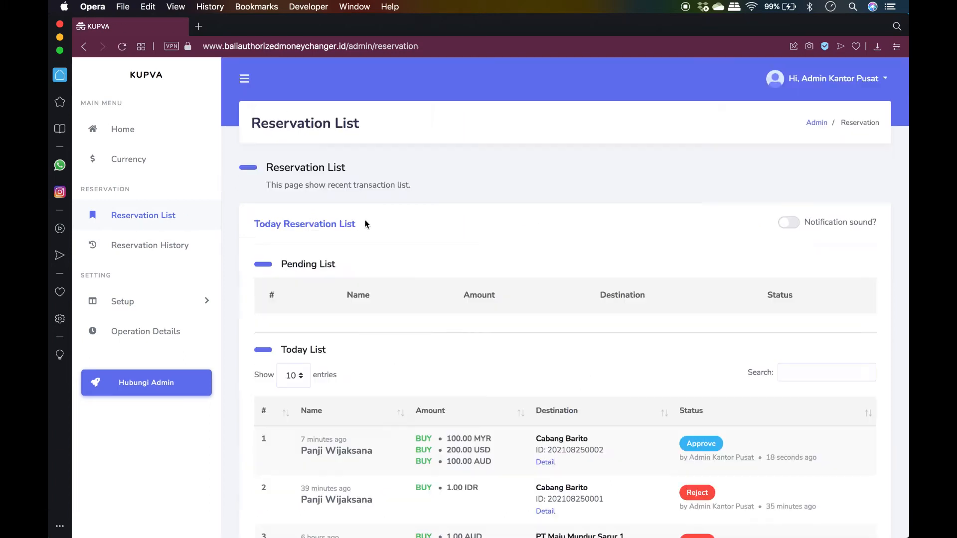
pyautogui.scroll(-3, 557, 314)
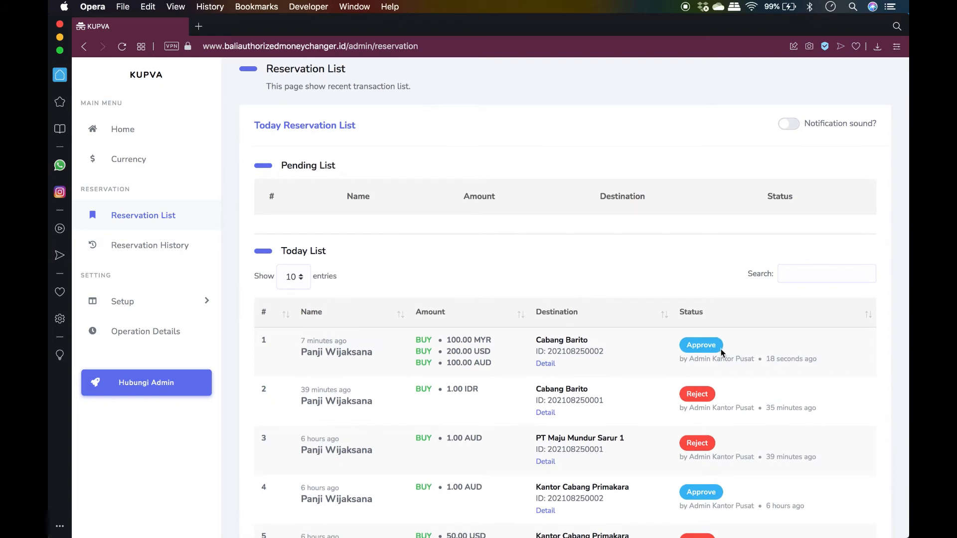
pyautogui.scroll(-3, 721, 351)
pyautogui.scroll(5, 721, 349)
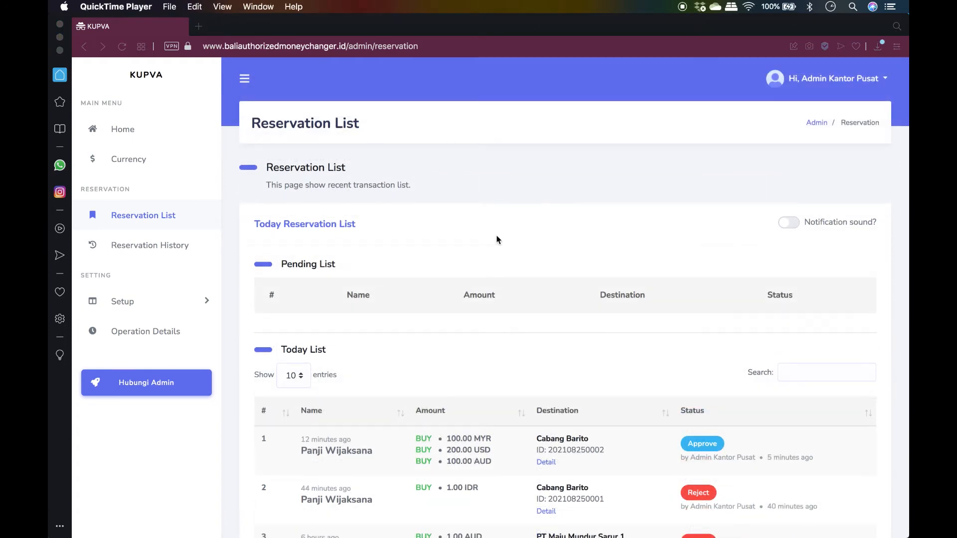
# Open Reservation History and bring up the Tanggal Mulai calendar
pyautogui.click(167, 244)
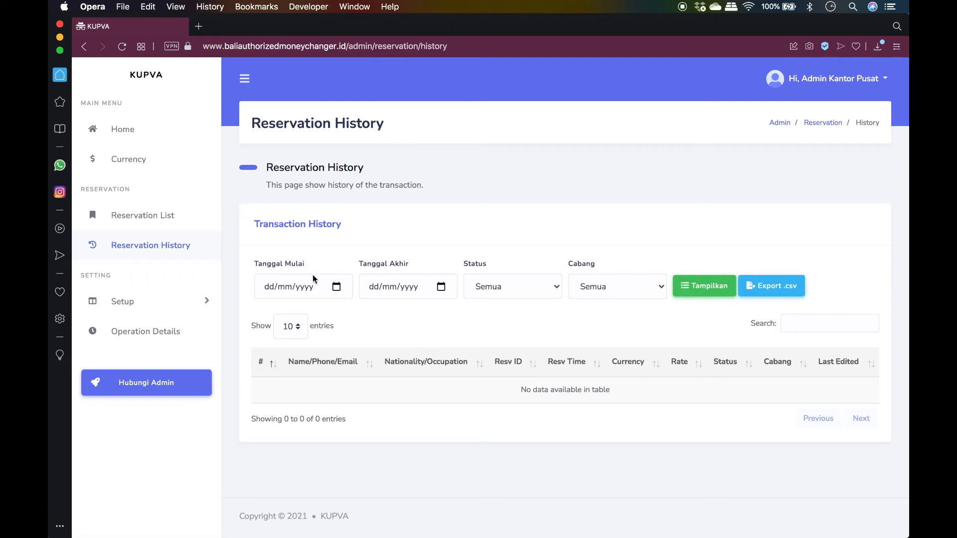
pyautogui.click(337, 288)
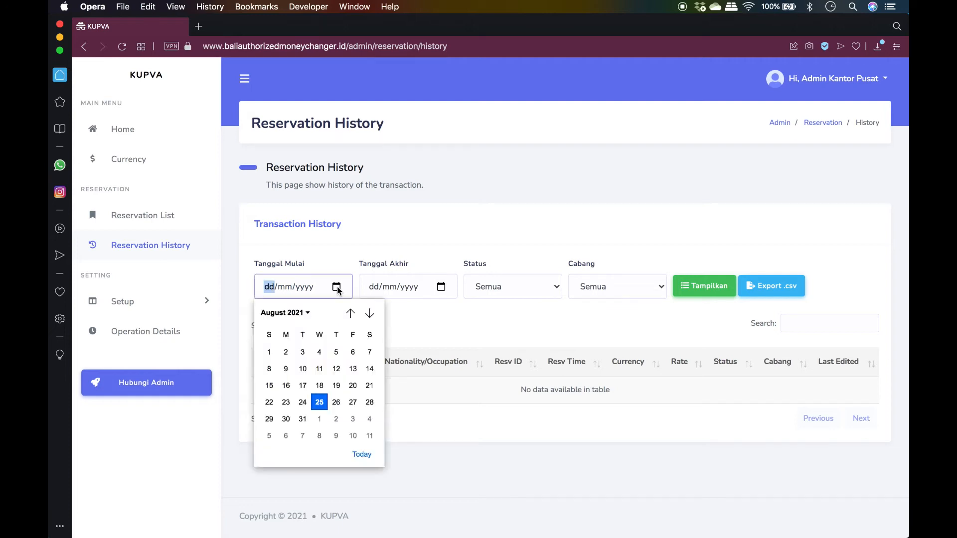
# Set the date range from 18/08/2021 to 25/08/2021
pyautogui.click(326, 382)
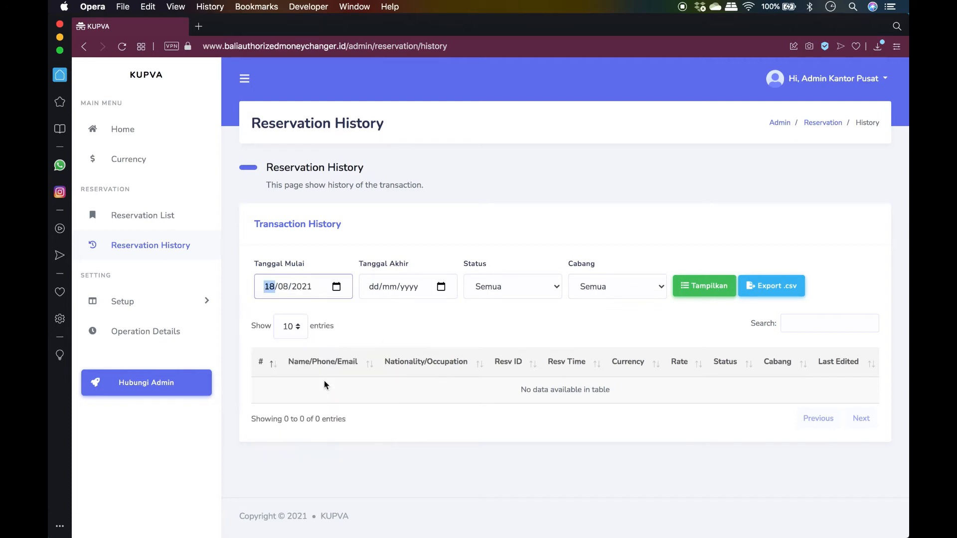
pyautogui.click(441, 286)
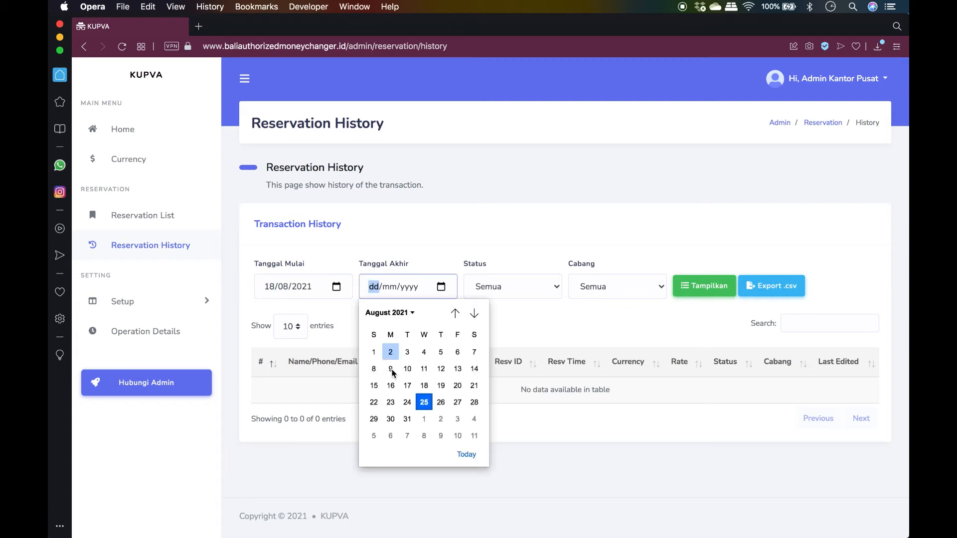
pyautogui.click(424, 400)
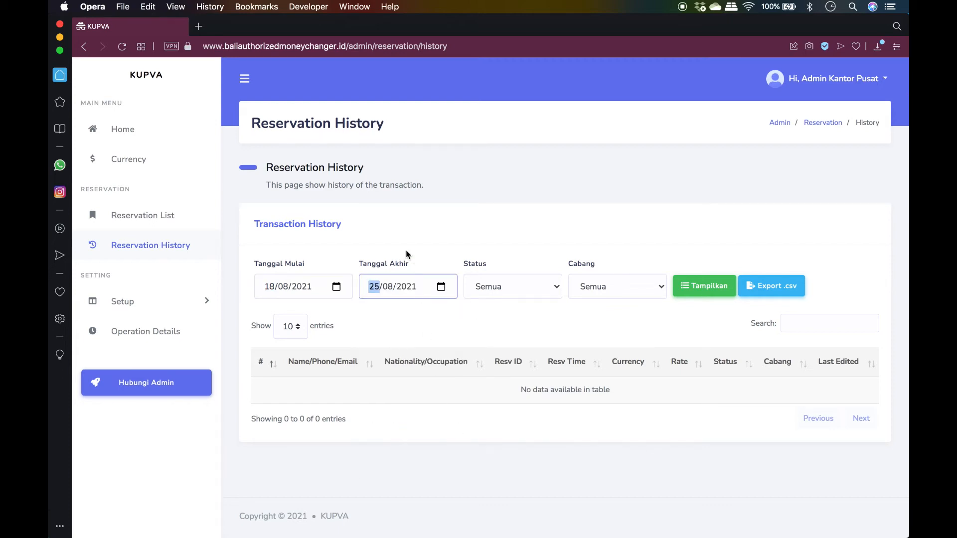
# Try the Expired and Canceled status filters, then reset Status to Semua
pyautogui.click(530, 288)
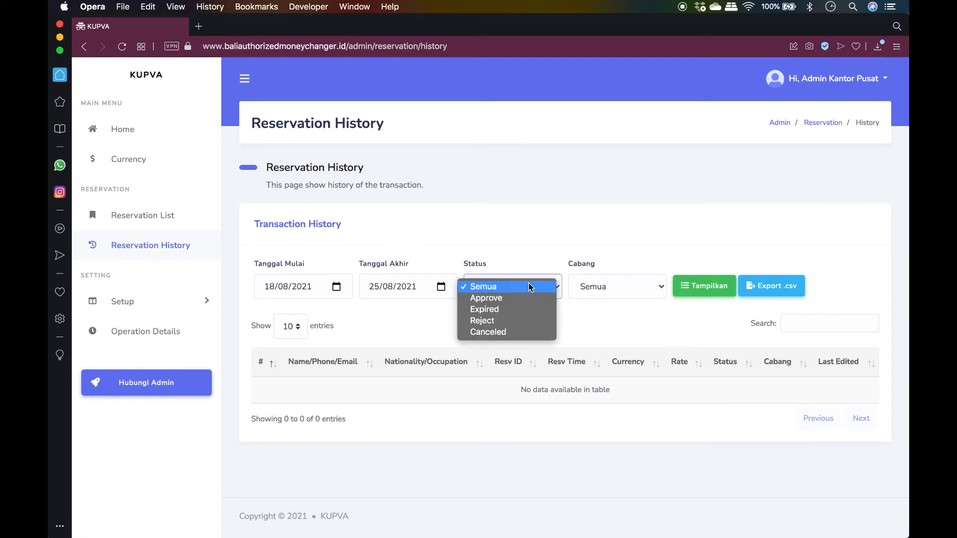
pyautogui.click(526, 309)
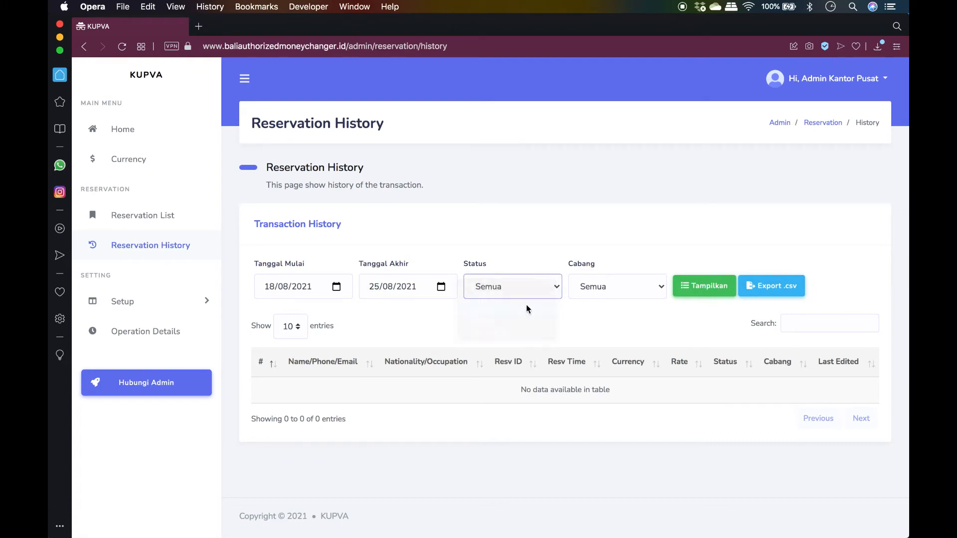
pyautogui.click(543, 284)
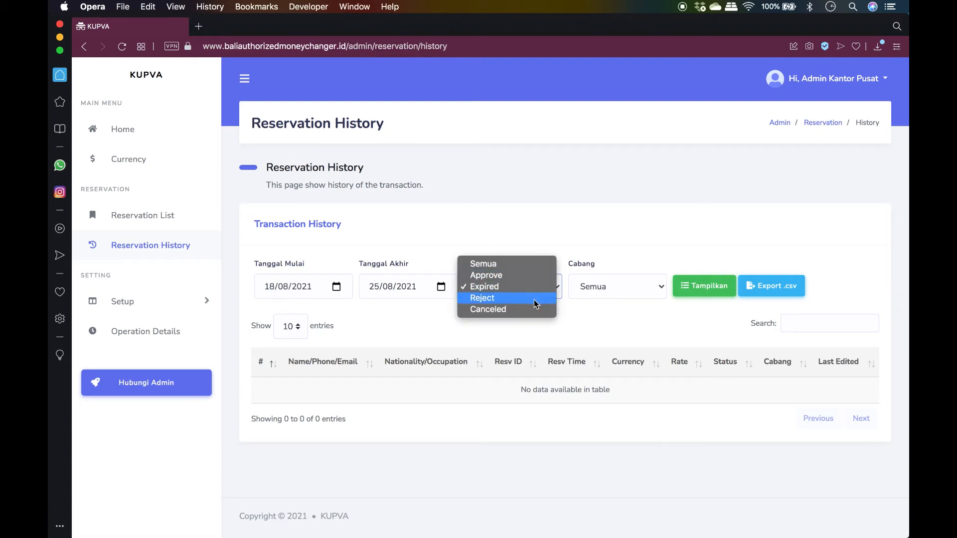
pyautogui.click(533, 311)
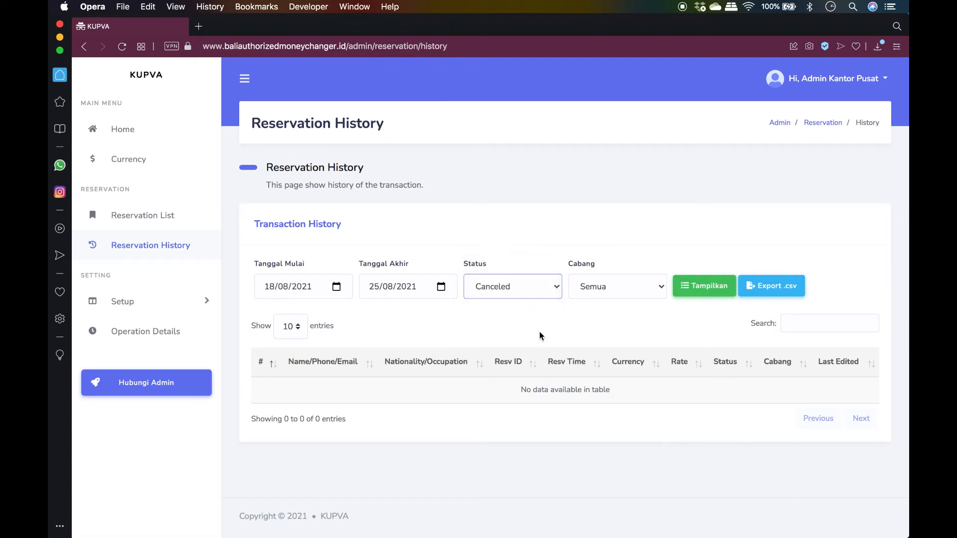
pyautogui.click(537, 294)
pyautogui.click(525, 244)
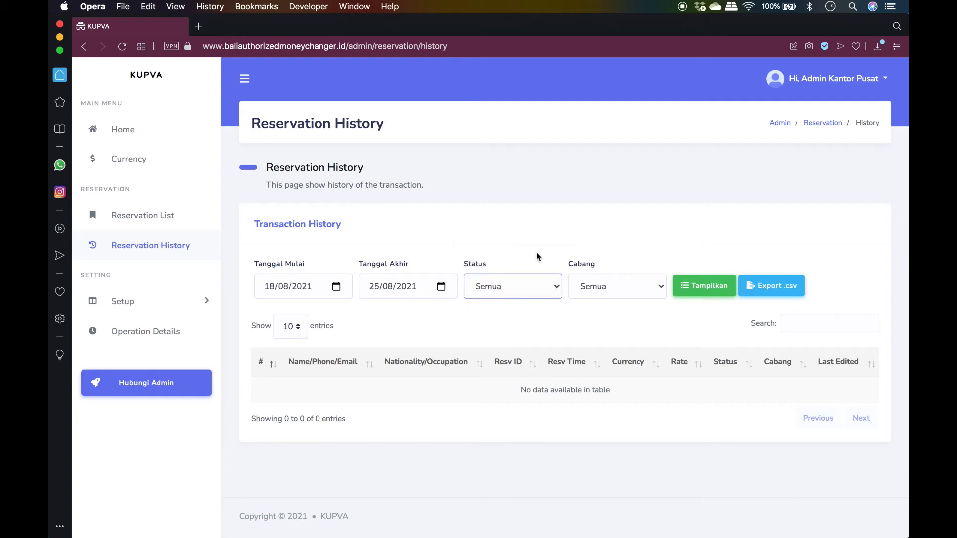
# Try the Cabang Barito branch filter, then reset Cabang to Semua
pyautogui.click(608, 290)
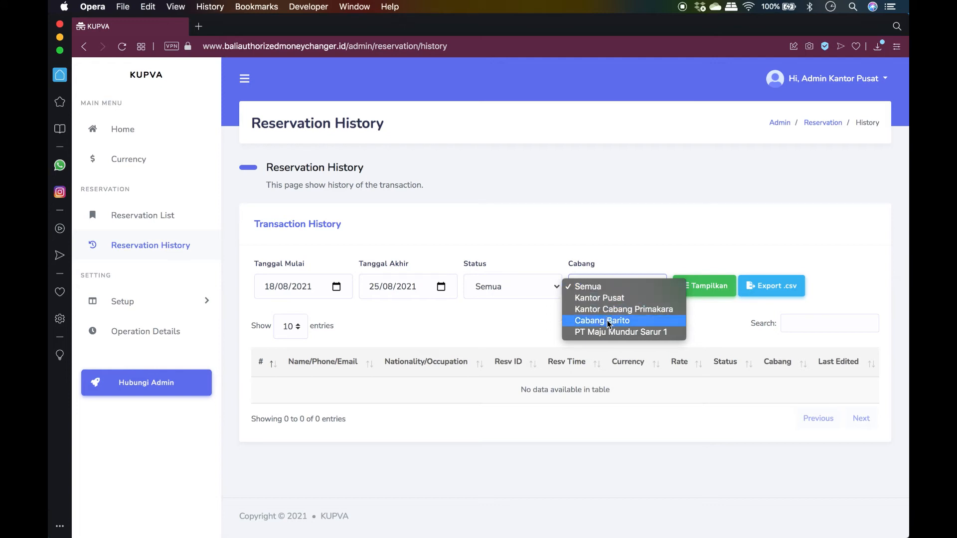
pyautogui.click(607, 321)
pyautogui.click(614, 285)
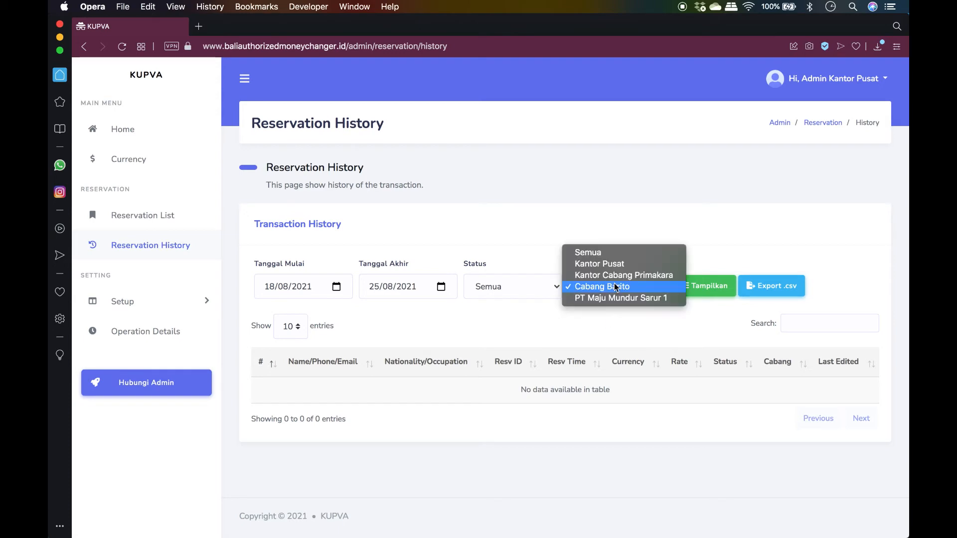
pyautogui.click(614, 253)
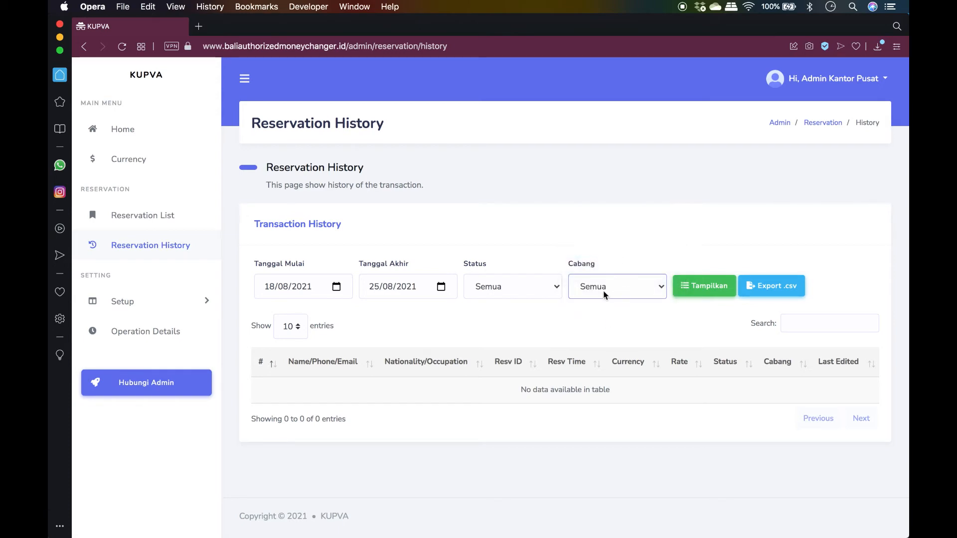
# Show the 16 filtered reservations and browse the first page of results
pyautogui.click(688, 293)
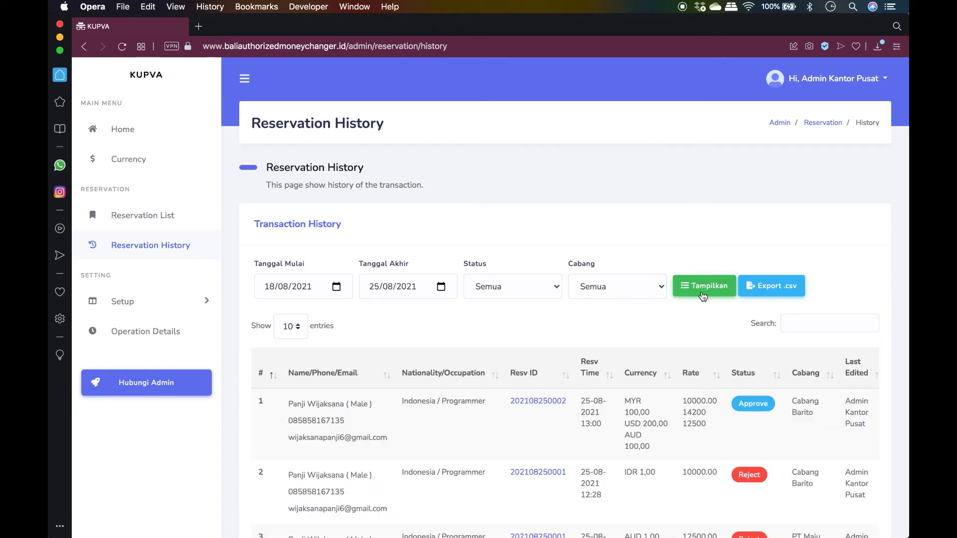
pyautogui.scroll(-5, 697, 309)
pyautogui.scroll(-2, 707, 297)
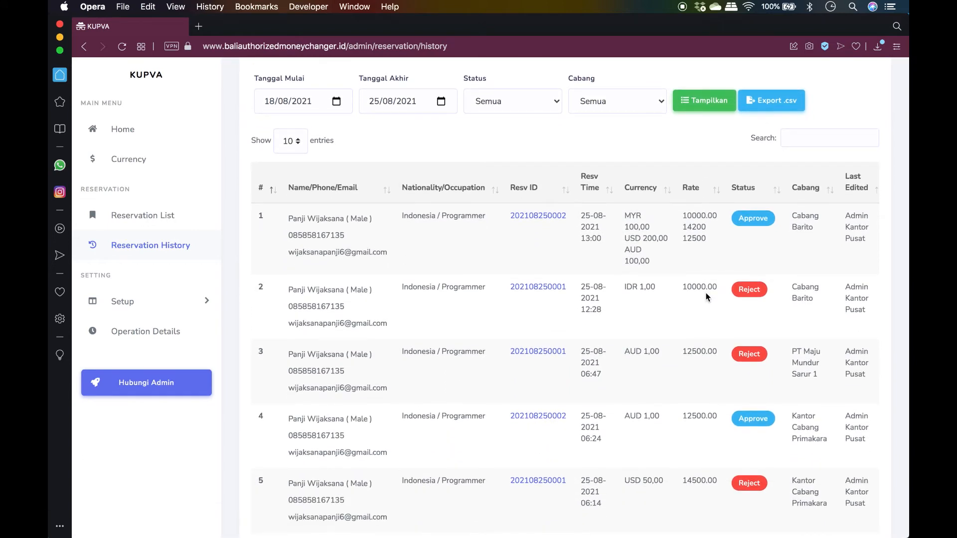
pyautogui.scroll(-1, 706, 294)
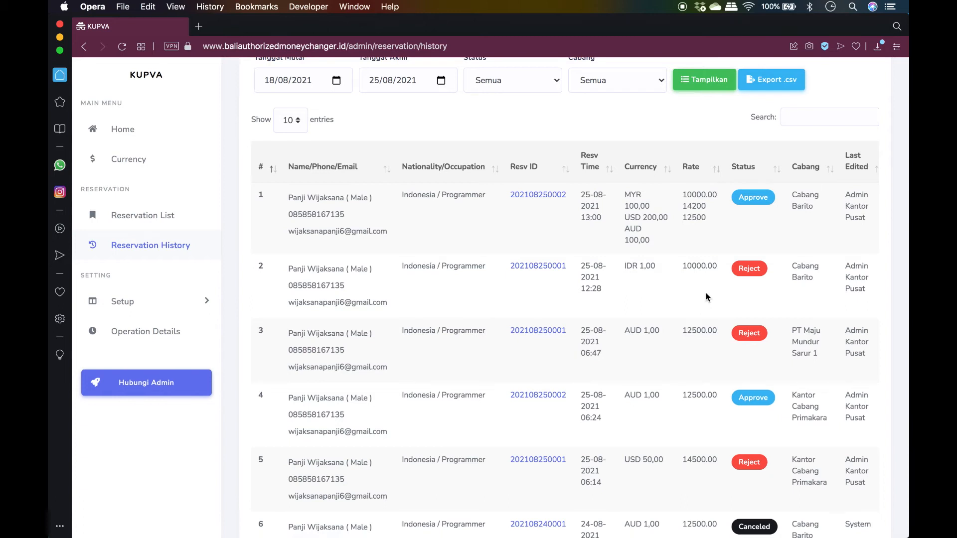
pyautogui.scroll(3, 707, 297)
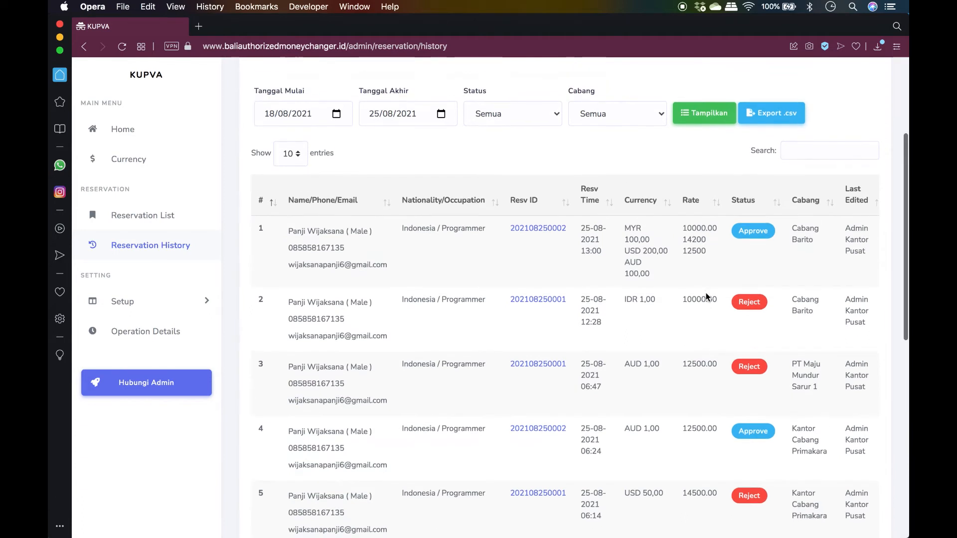
pyautogui.scroll(-20, 705, 292)
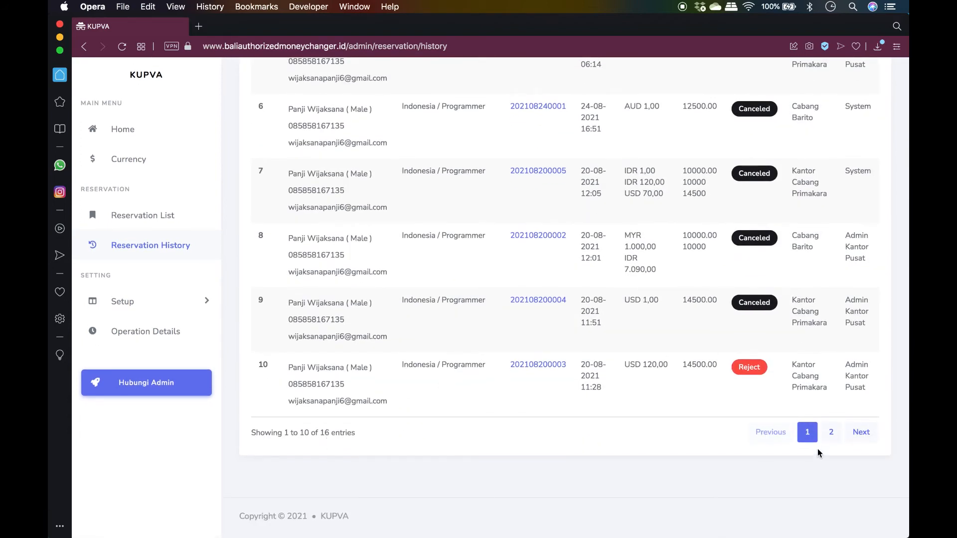
# Check page 2, then export the results as reservation-history (2).xlsx and open it
pyautogui.click(831, 433)
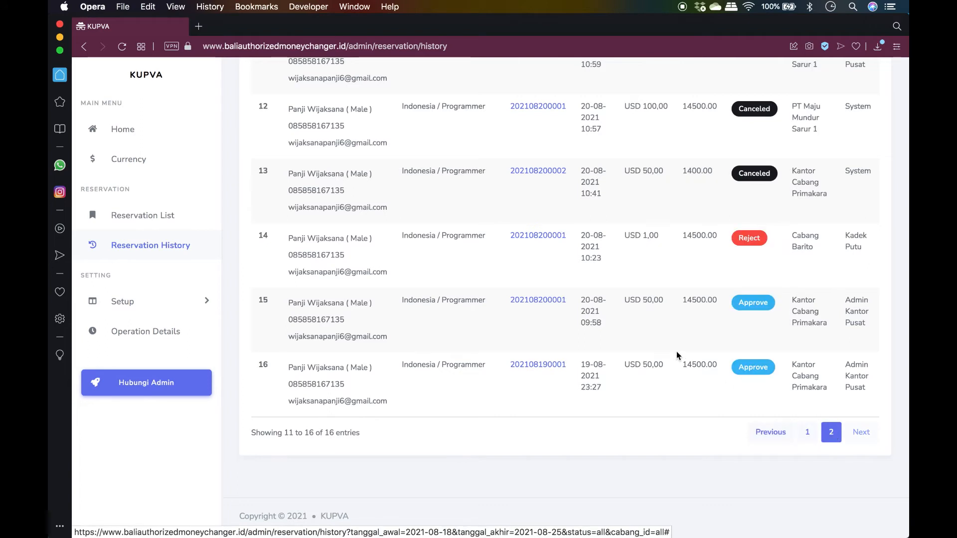
pyautogui.scroll(2, 678, 355)
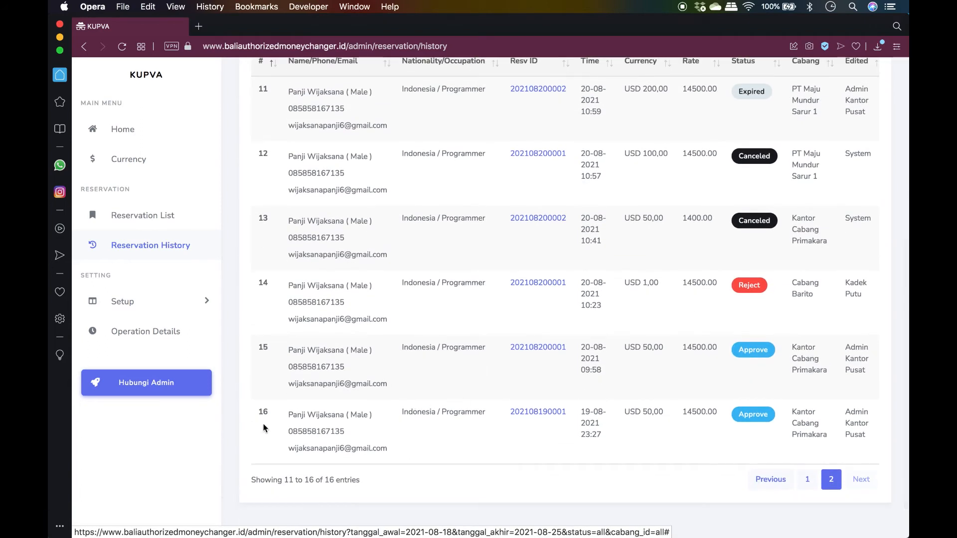
pyautogui.scroll(4, 543, 346)
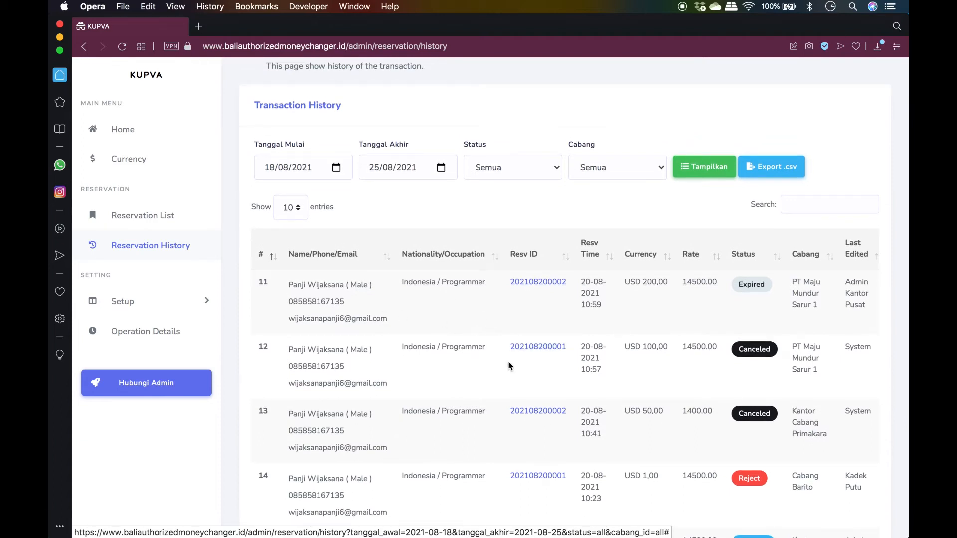
pyautogui.scroll(3, 508, 363)
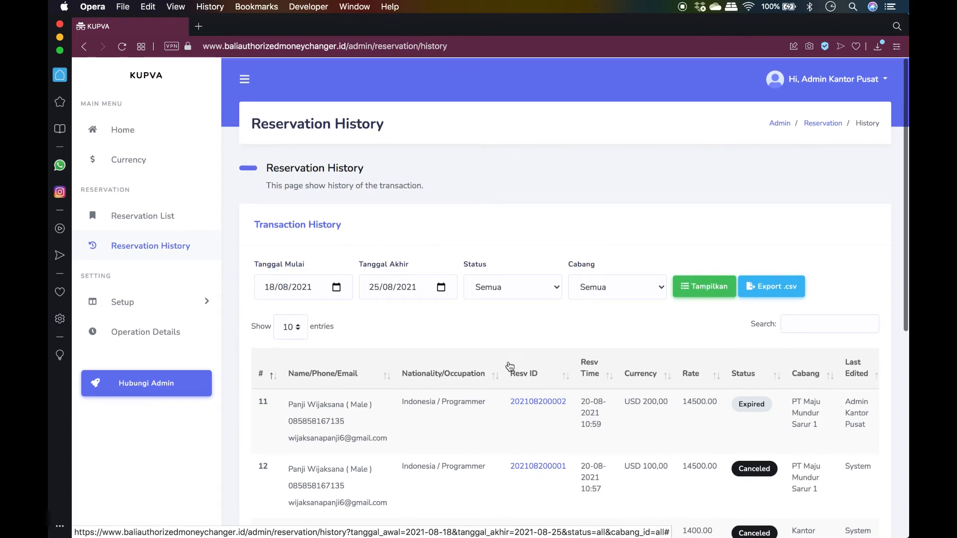
pyautogui.click(763, 292)
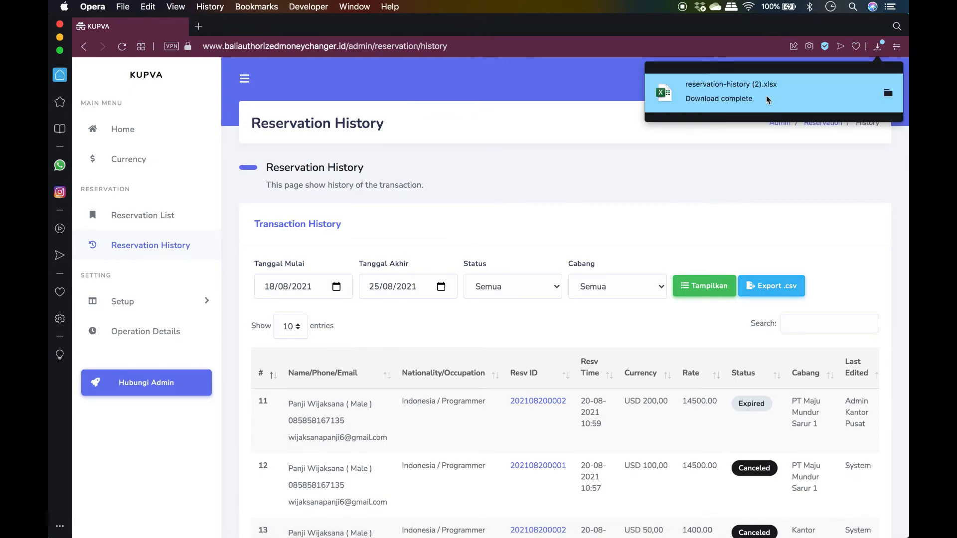
pyautogui.click(766, 95)
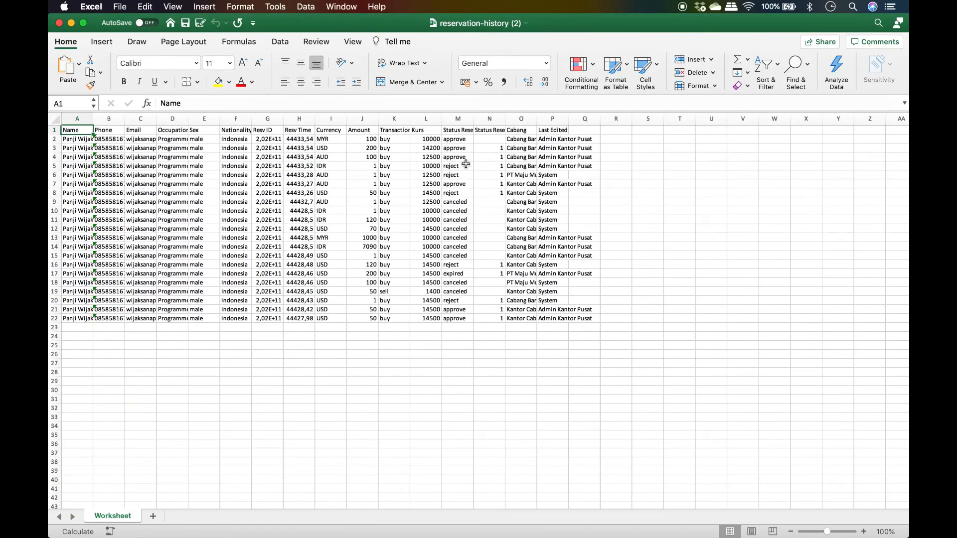
# Close the reservation-history (2) workbook after reviewing its rows
pyautogui.click(59, 23)
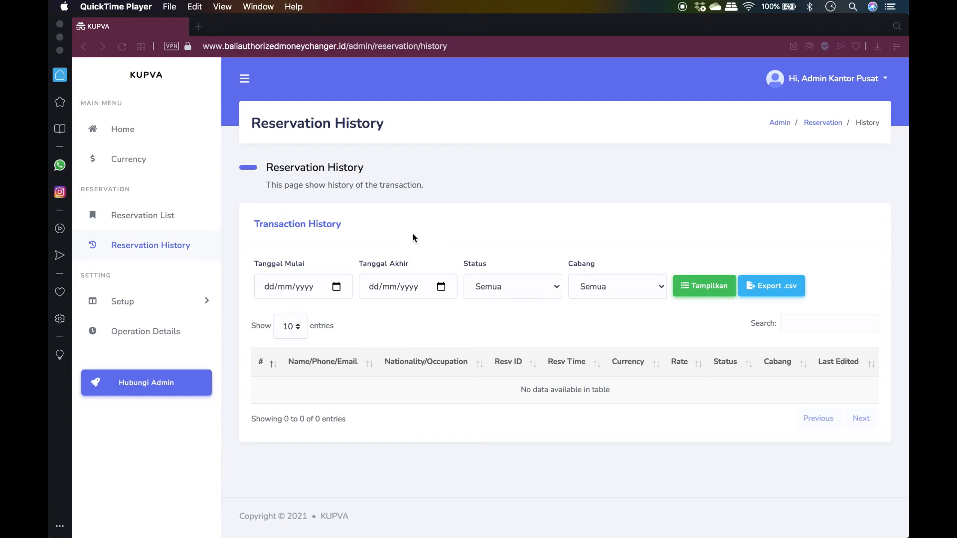
# Go to Setup > Cabang to view the three branches on Informasi Kantor Cabang
pyautogui.click(166, 305)
pyautogui.click(166, 305)
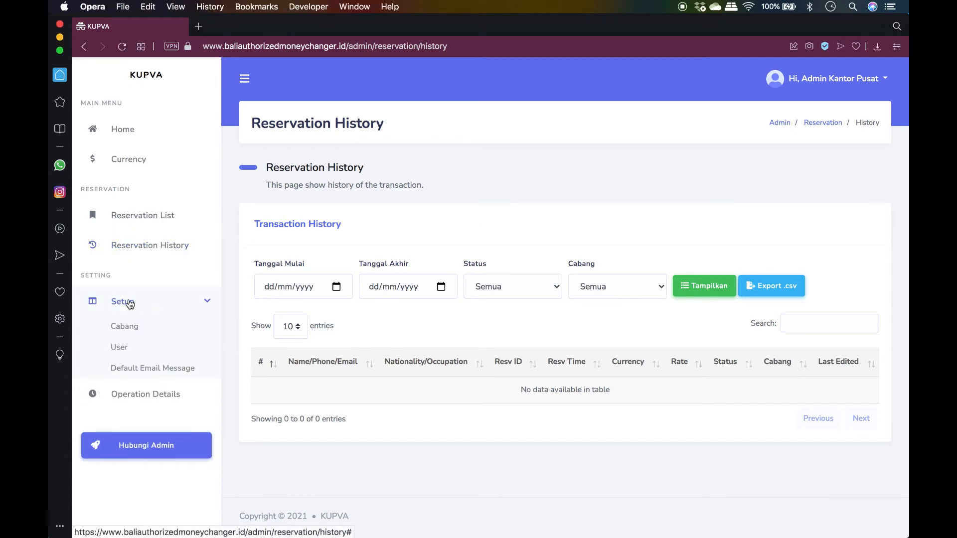
pyautogui.click(128, 329)
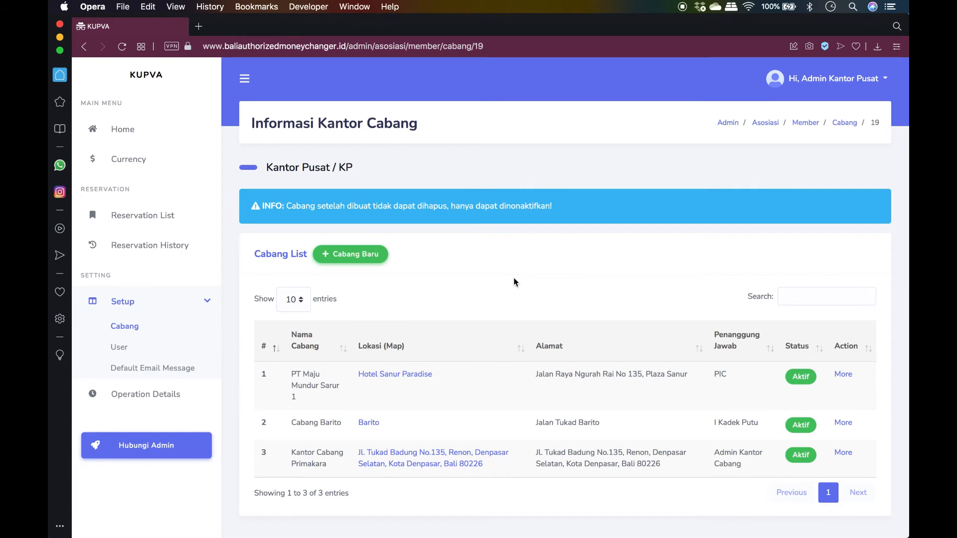
pyautogui.scroll(-3, 514, 282)
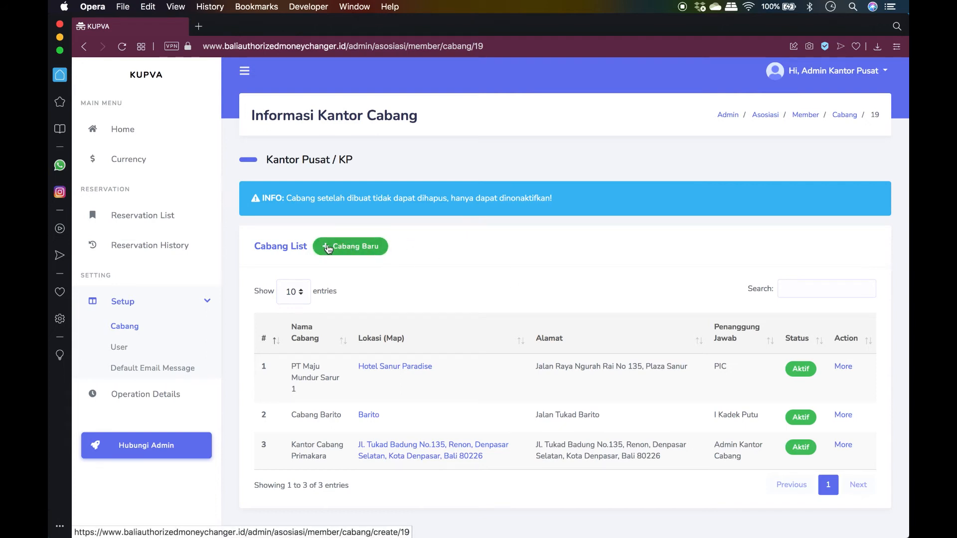
# Add a branch named Cabang Renon, code 001, short location 'Depan Kantor Samsat Pembantu'
pyautogui.click(346, 251)
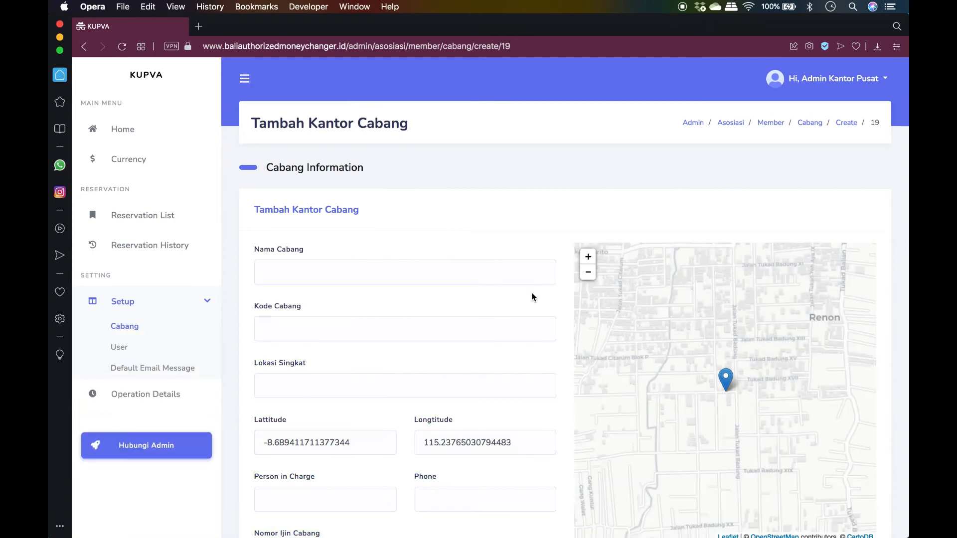
pyautogui.click(494, 272)
pyautogui.write('Cabang')
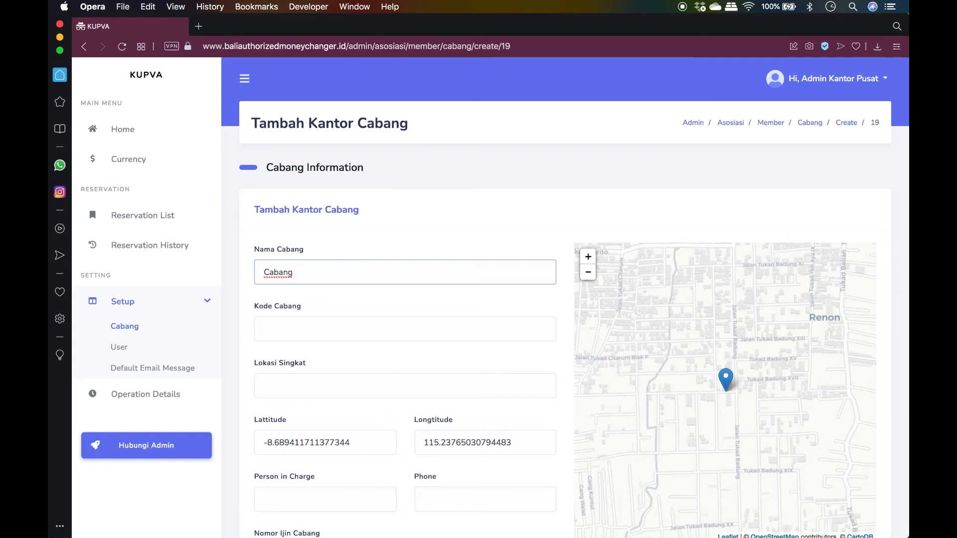
pyautogui.write(' Renon')
pyautogui.press('Tab')
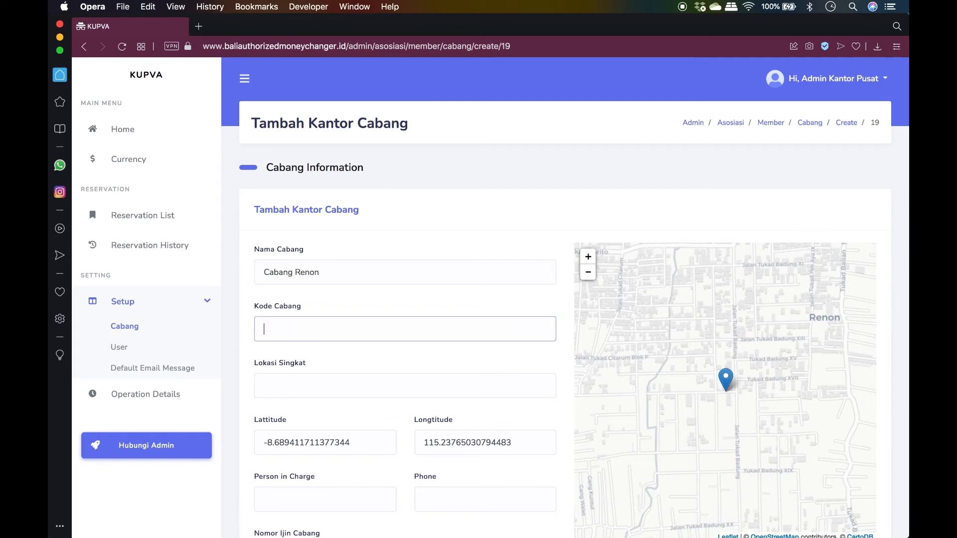
pyautogui.write('001')
pyautogui.scroll(-5, 566, 362)
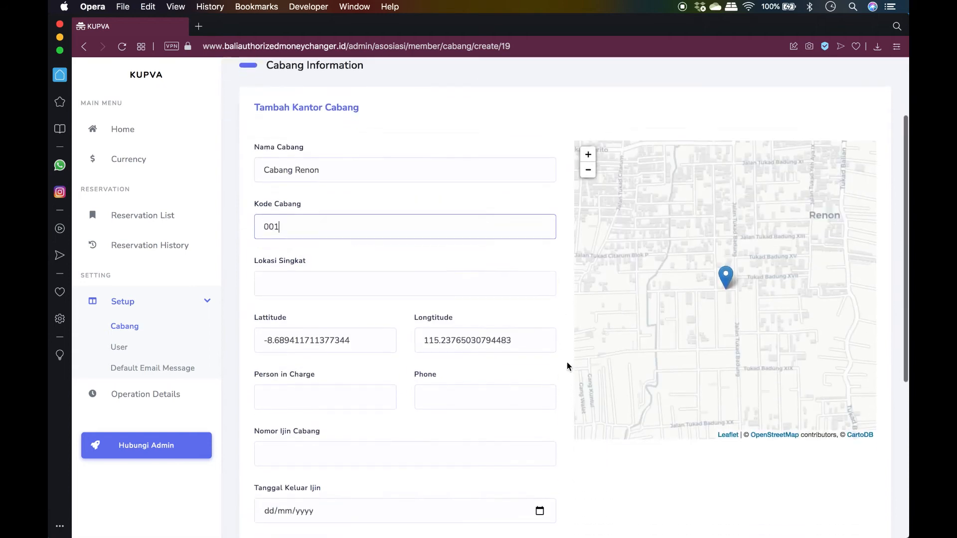
pyautogui.click(499, 260)
pyautogui.write('Den')
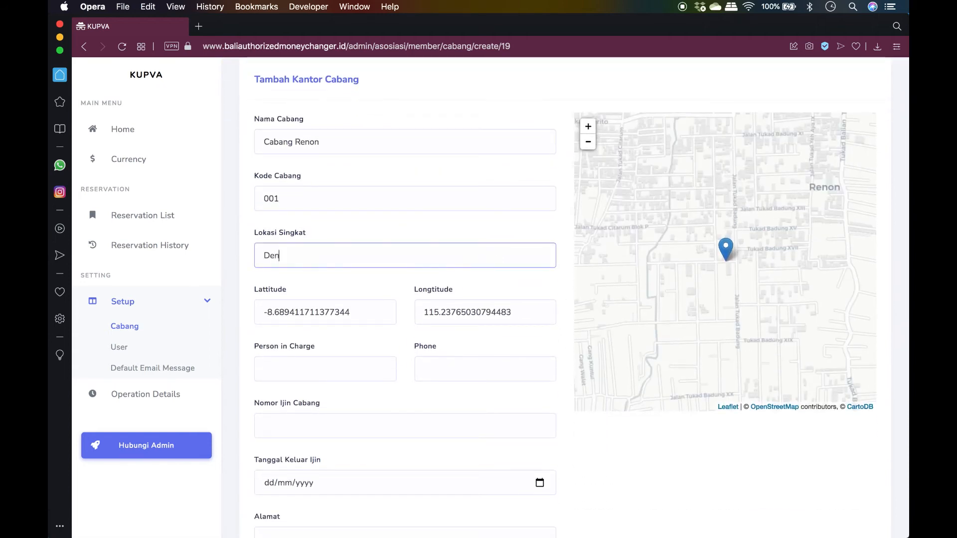
pyautogui.write('pas')
pyautogui.press('BackSpace')
pyautogui.press('BackSpace')
pyautogui.press('BackSpace')
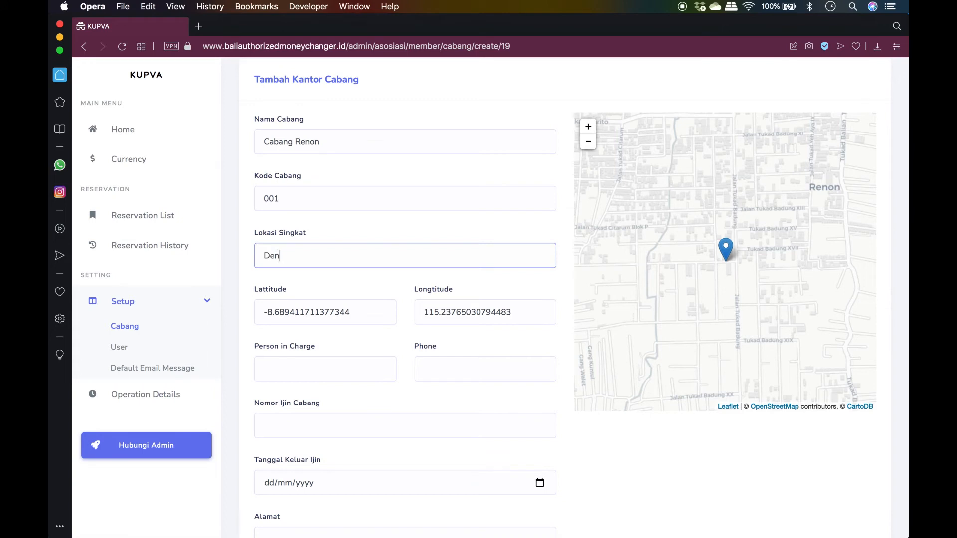
pyautogui.write('an Kantor Samsat Pembantu')
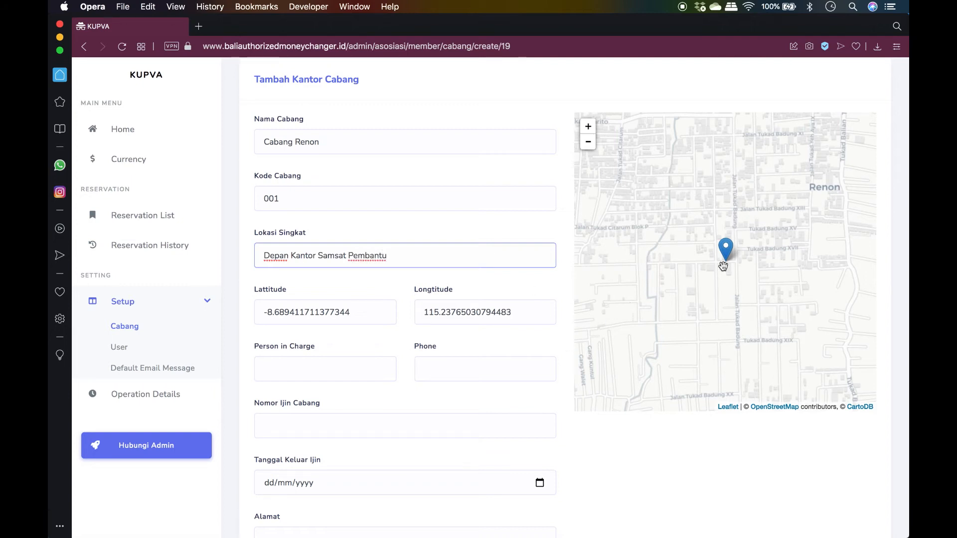
# Drag the new branch's map pin north toward Puputan
pyautogui.moveTo(722, 250); pyautogui.dragTo(668, 295)
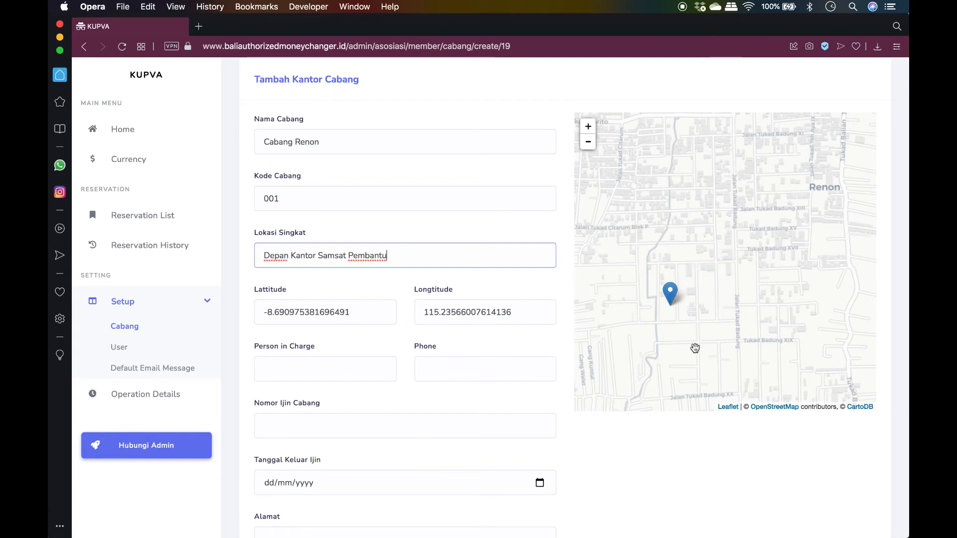
pyautogui.moveTo(712, 352)
pyautogui.mouseDown()
pyautogui.moveTo(727, 343)
pyautogui.moveTo(767, 267)
pyautogui.mouseUp()
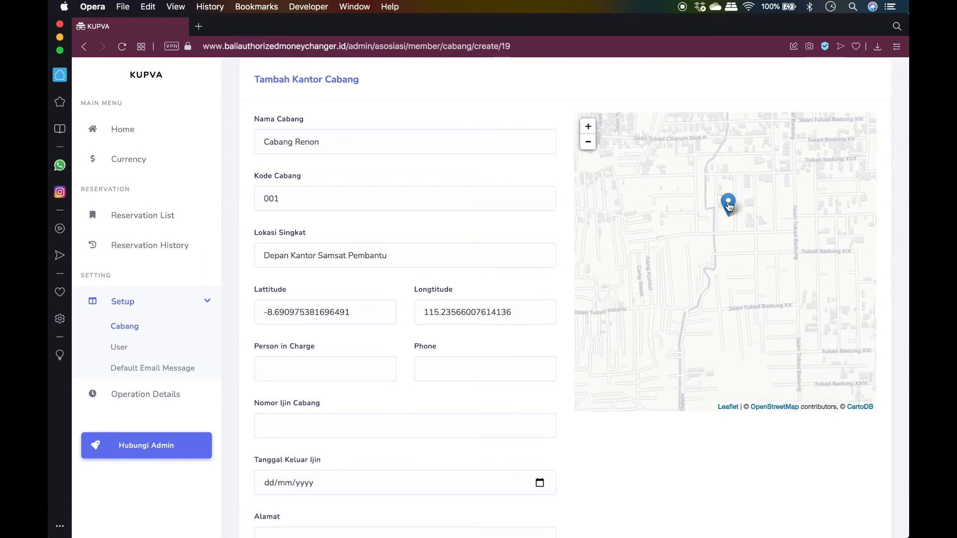
pyautogui.moveTo(730, 207)
pyautogui.mouseDown()
pyautogui.moveTo(778, 278)
pyautogui.moveTo(721, 159)
pyautogui.mouseUp()
pyautogui.moveTo(754, 225); pyautogui.dragTo(748, 390)
pyautogui.moveTo(716, 307)
pyautogui.mouseDown()
pyautogui.moveTo(715, 174)
pyautogui.moveTo(728, 283)
pyautogui.moveTo(710, 134)
pyautogui.mouseUp()
pyautogui.moveTo(757, 223); pyautogui.dragTo(758, 358)
pyautogui.moveTo(711, 315); pyautogui.dragTo(705, 167)
pyautogui.moveTo(738, 239); pyautogui.dragTo(740, 309)
pyautogui.moveTo(713, 348); pyautogui.dragTo(621, 218)
# Zoom in and drop the pin precisely on Raya Puputan road
pyautogui.click(588, 126)
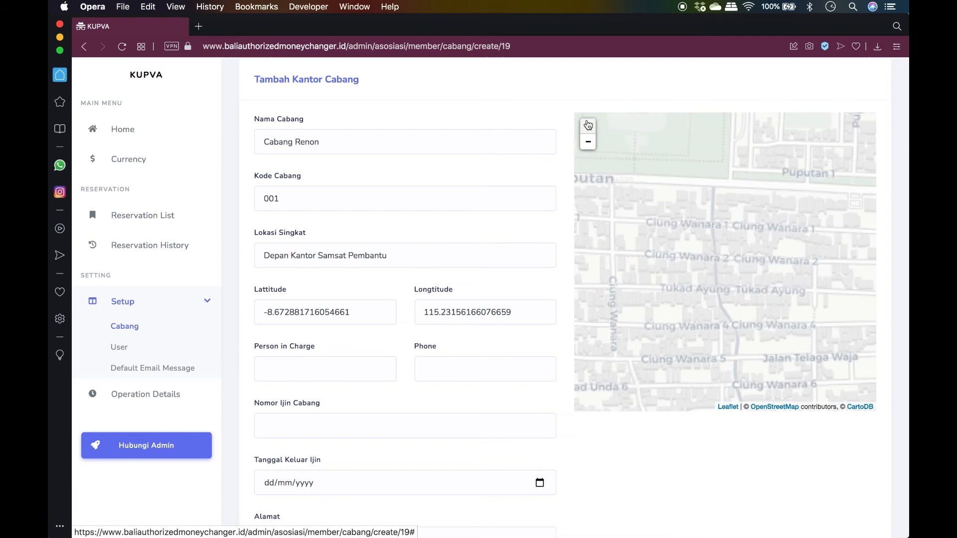
pyautogui.moveTo(734, 178); pyautogui.dragTo(876, 216)
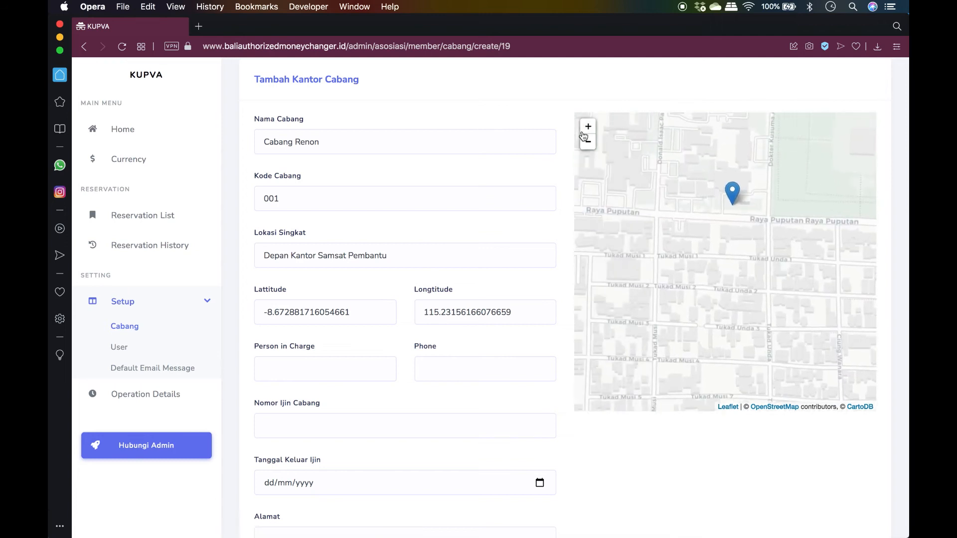
pyautogui.click(588, 127)
pyautogui.moveTo(799, 167); pyautogui.dragTo(800, 267)
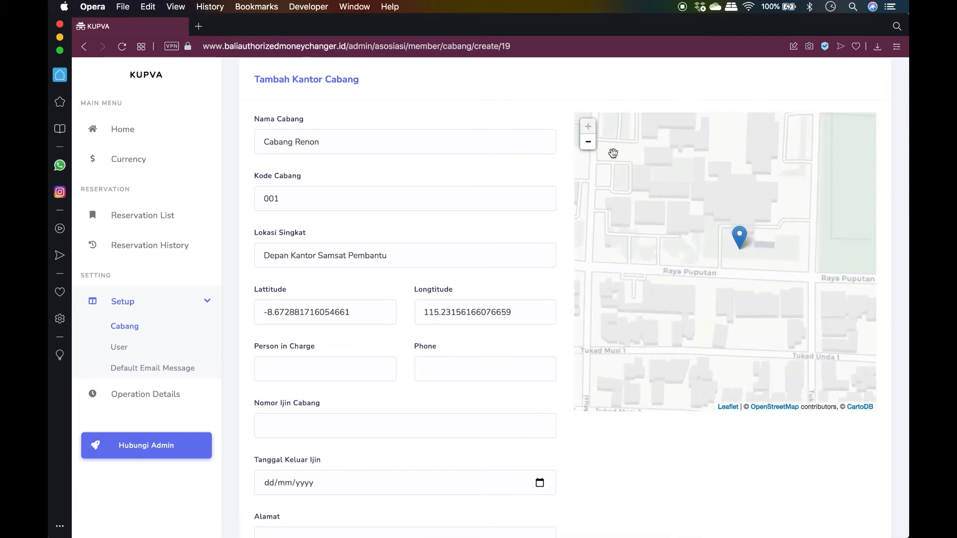
pyautogui.click(588, 142)
pyautogui.click(588, 126)
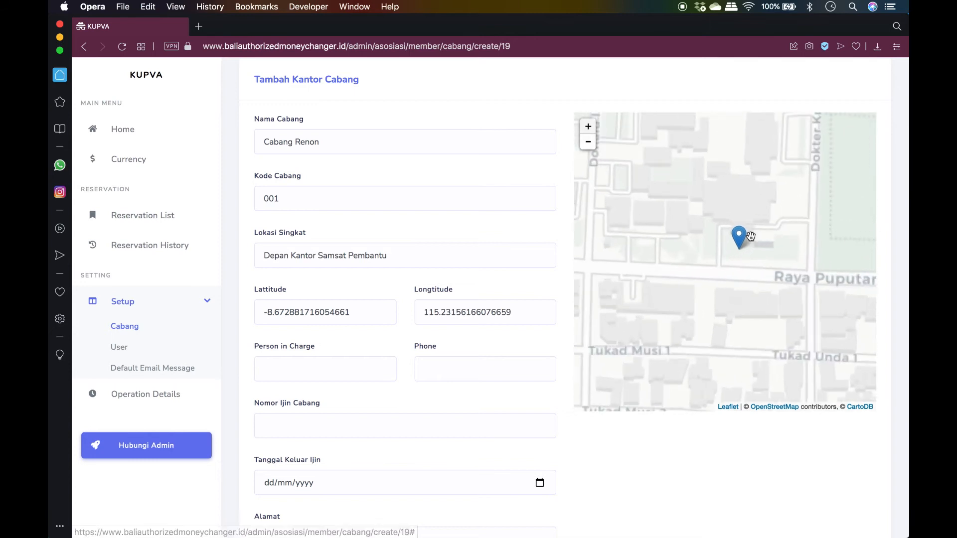
pyautogui.moveTo(809, 277); pyautogui.dragTo(777, 255)
pyautogui.moveTo(709, 212)
pyautogui.mouseDown()
pyautogui.moveTo(733, 272)
pyautogui.moveTo(737, 246)
pyautogui.moveTo(736, 256)
pyautogui.mouseUp()
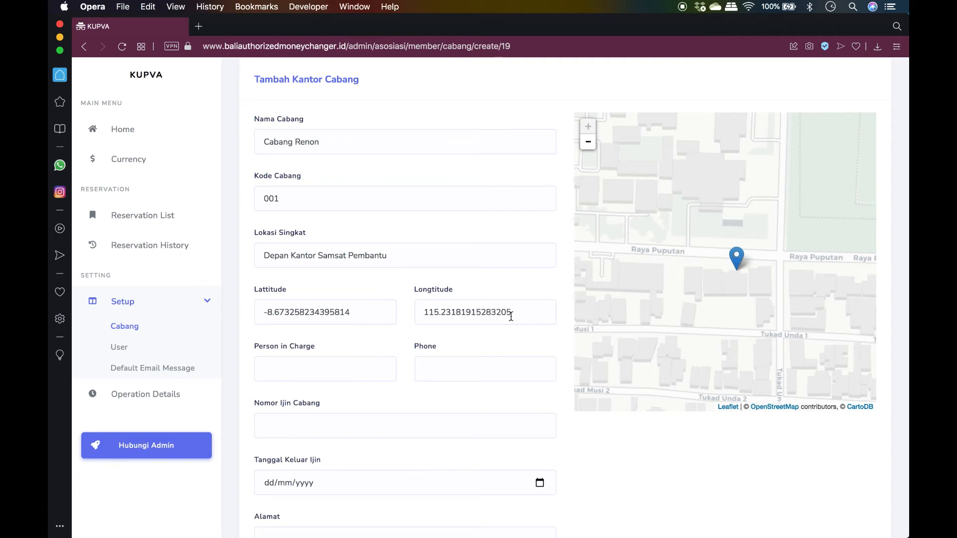
# Restore the Longtitude field to 115.23181915283205 after a mistyped value
pyautogui.moveTo(519, 317); pyautogui.dragTo(411, 311)
pyautogui.press('cmd+c')
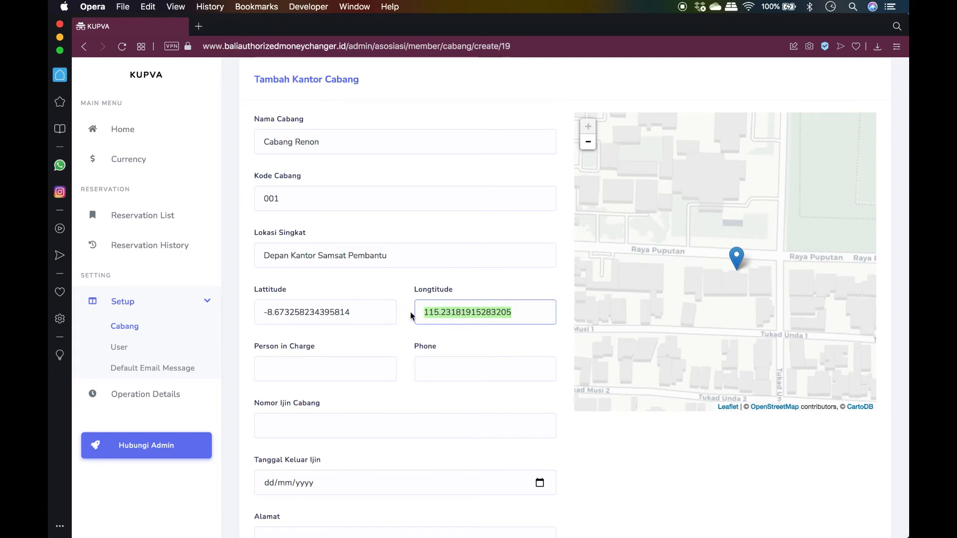
pyautogui.press('BackSpace')
pyautogui.write('115.9200802893')
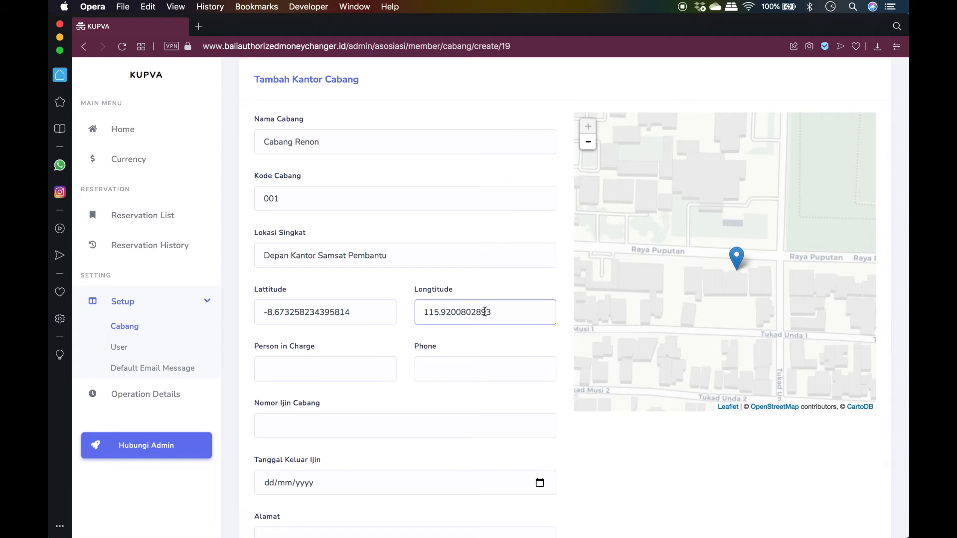
pyautogui.click(540, 285)
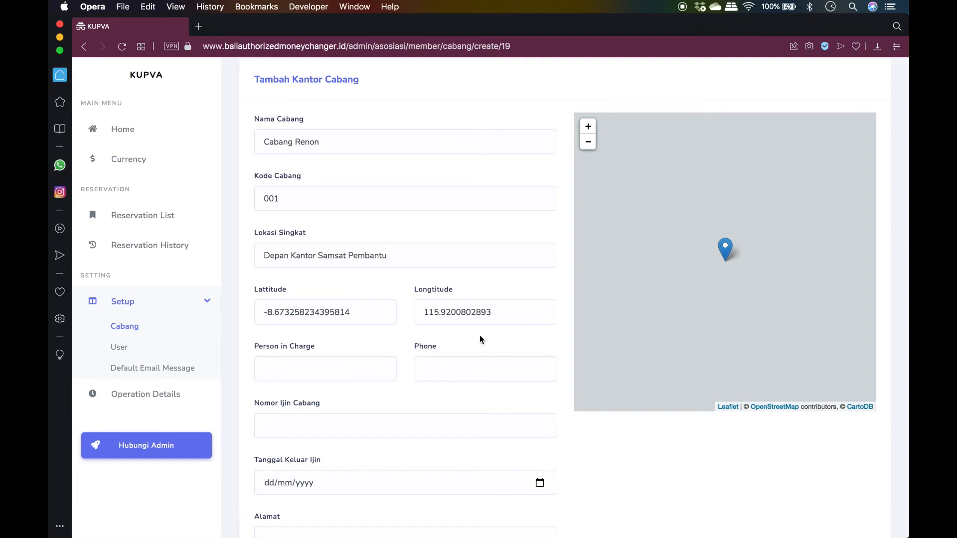
pyautogui.moveTo(500, 315); pyautogui.dragTo(405, 312)
pyautogui.press('cmd+v')
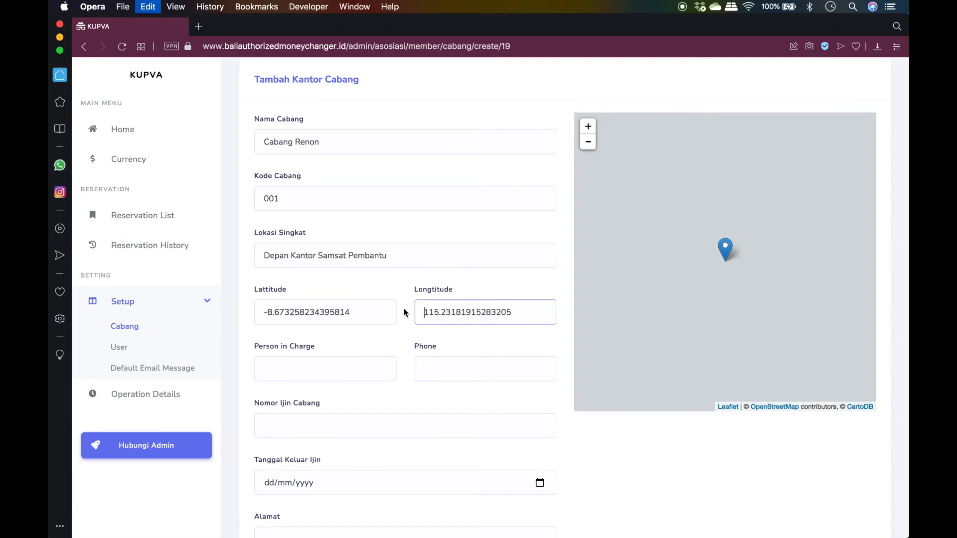
pyautogui.click(534, 275)
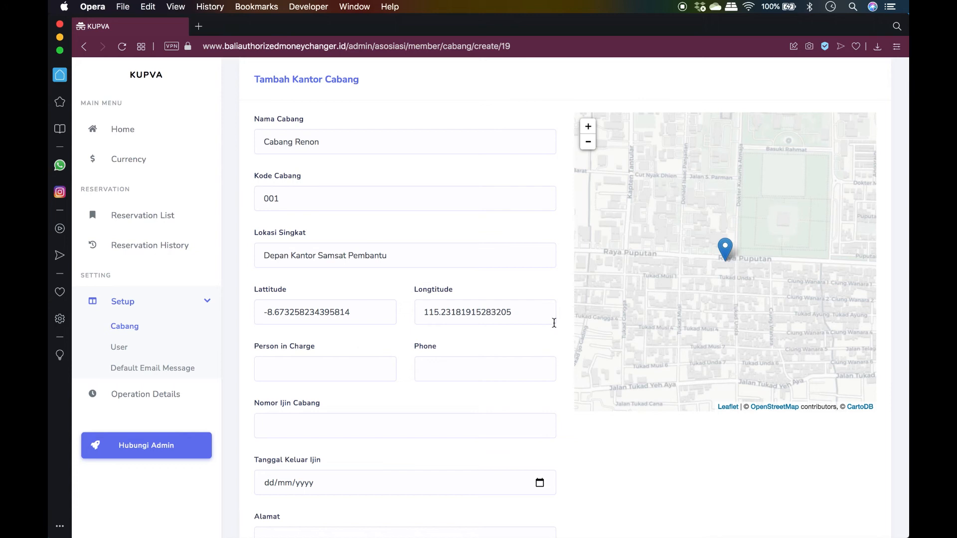
# Enter the person in charge's name and phone number
pyautogui.scroll(-3, 530, 444)
pyautogui.click(310, 301)
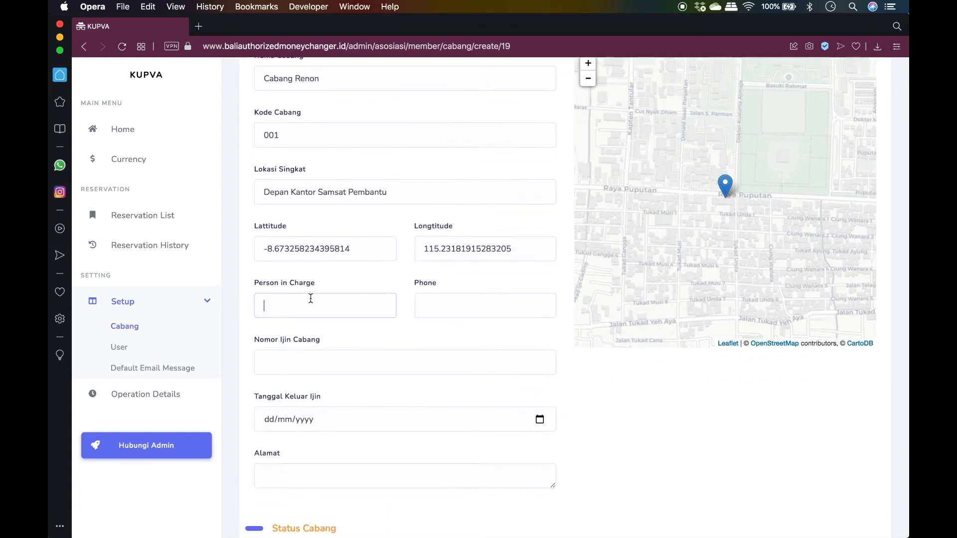
pyautogui.write('Pak Made')
pyautogui.press('Tab')
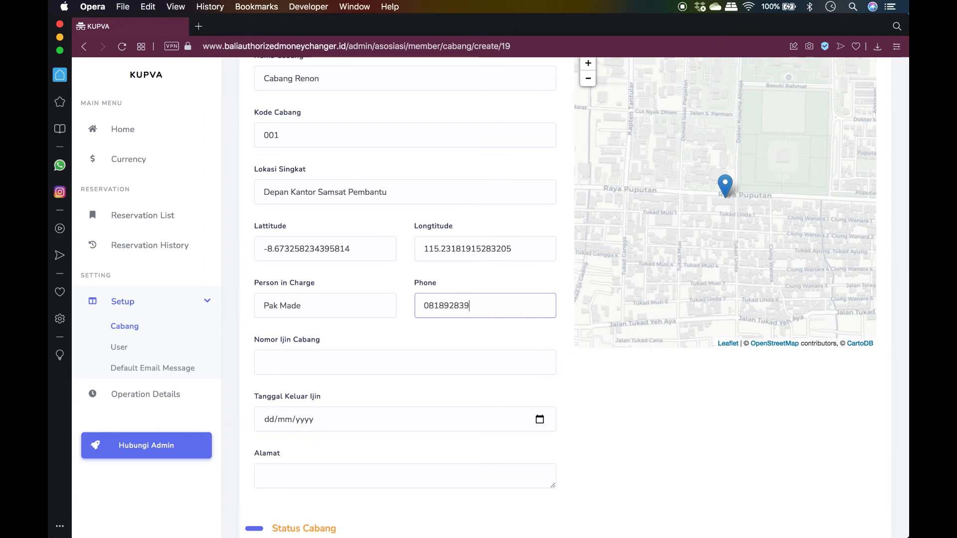
# Set the branch permit number to 123 and the permit date to 25/08/2021
pyautogui.click(282, 364)
pyautogui.write('123')
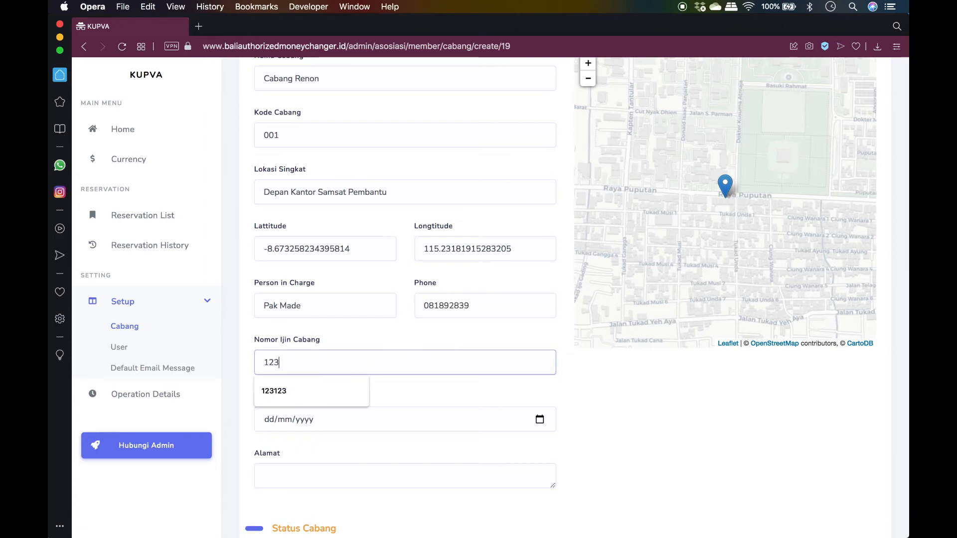
pyautogui.click(314, 394)
pyautogui.scroll(-2, 327, 424)
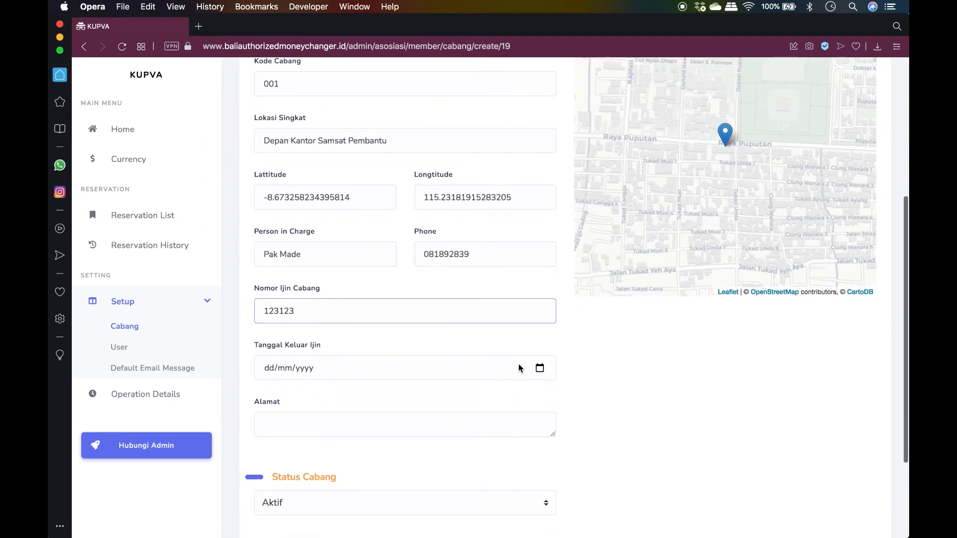
pyautogui.click(540, 368)
pyautogui.click(319, 290)
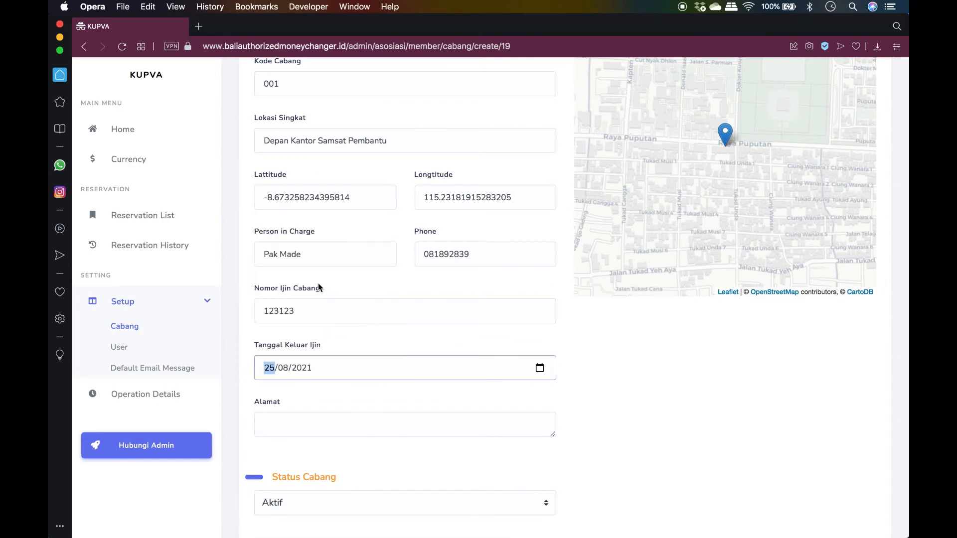
# Enter address 'Jalan Raya Puputan No. 1234', keep status Aktif, and submit the branch
pyautogui.click(328, 423)
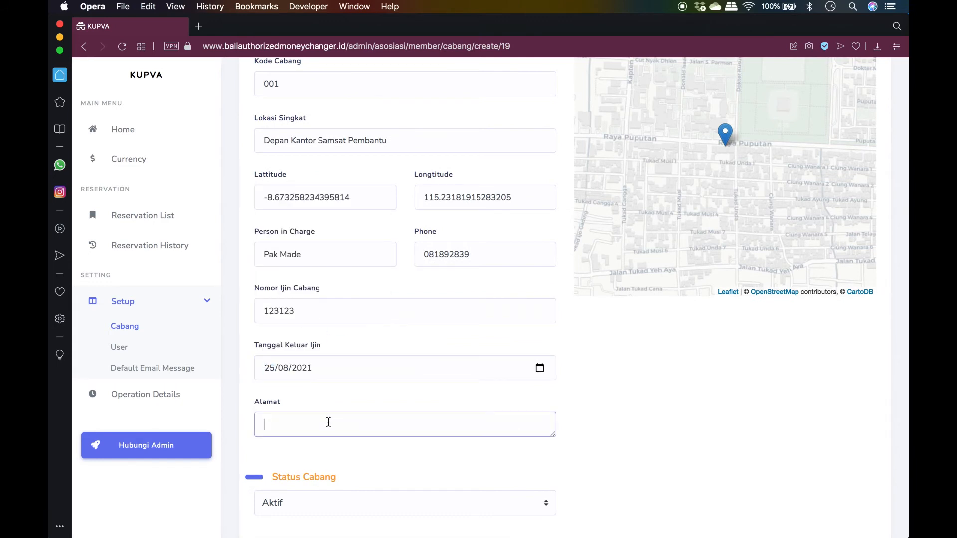
pyautogui.write('Jalan Raya Puputan No. 1234')
pyautogui.scroll(-5, 581, 451)
pyautogui.click(530, 391)
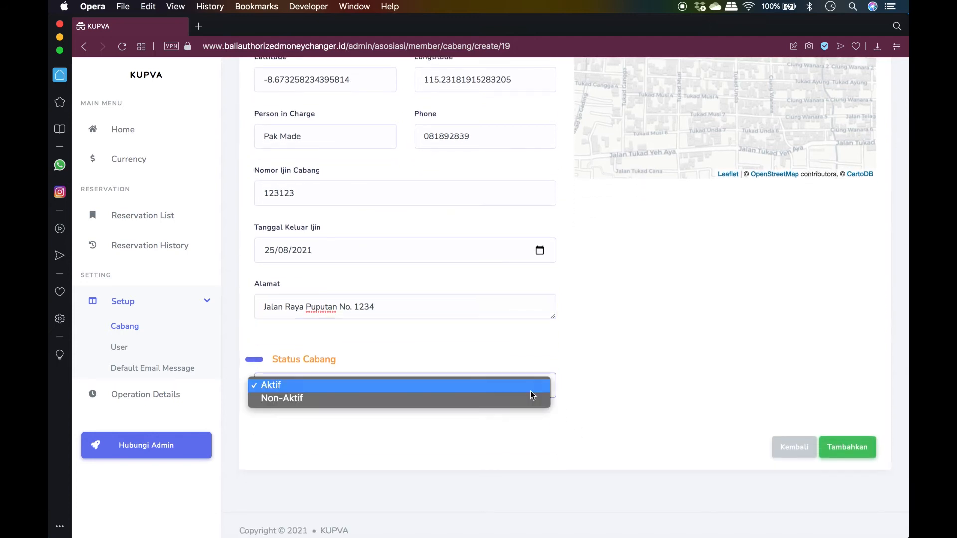
pyautogui.click(518, 396)
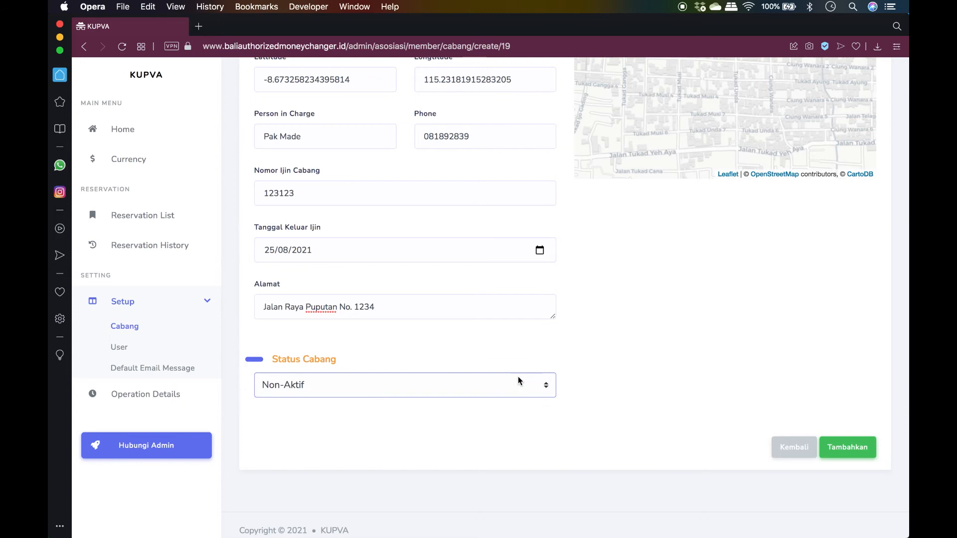
pyautogui.click(518, 376)
pyautogui.click(516, 369)
pyautogui.scroll(5, 674, 343)
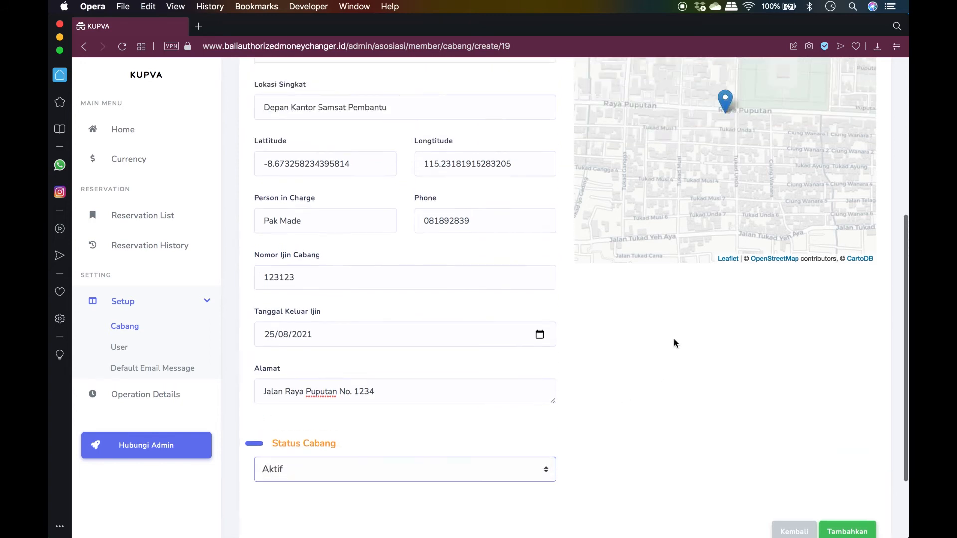
pyautogui.scroll(-4, 674, 343)
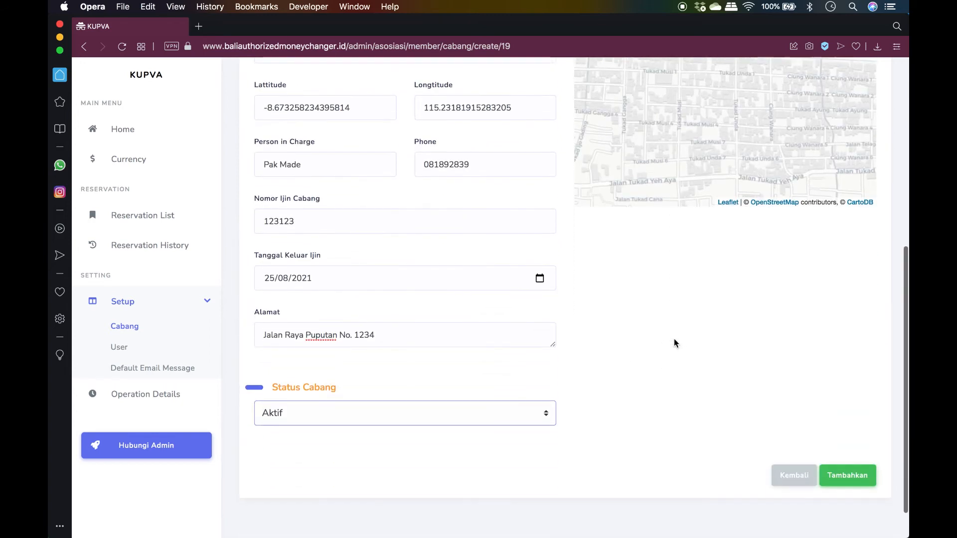
pyautogui.click(847, 475)
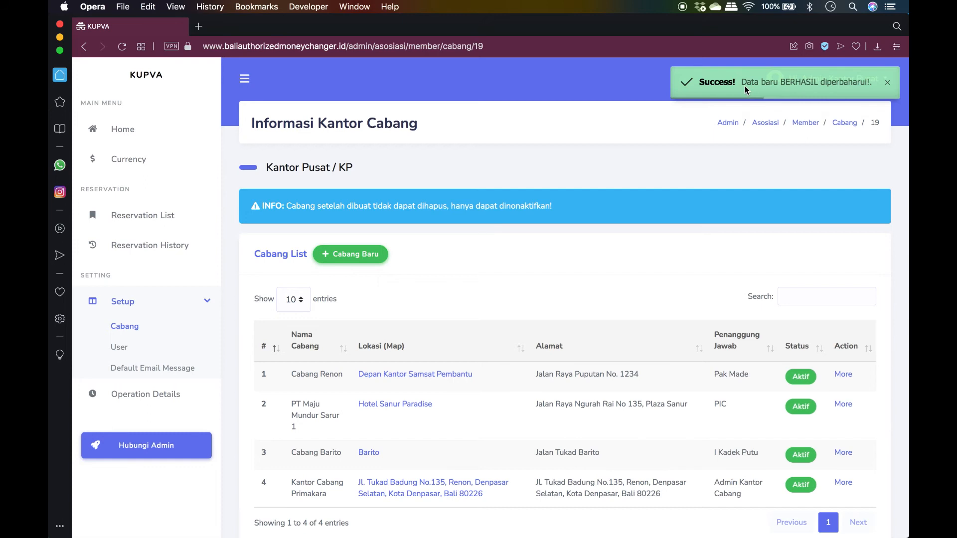
# Open Cabang Renon's 'Depan Kantor Samsat Pembantu' location link from the branch list
pyautogui.scroll(-2, 509, 426)
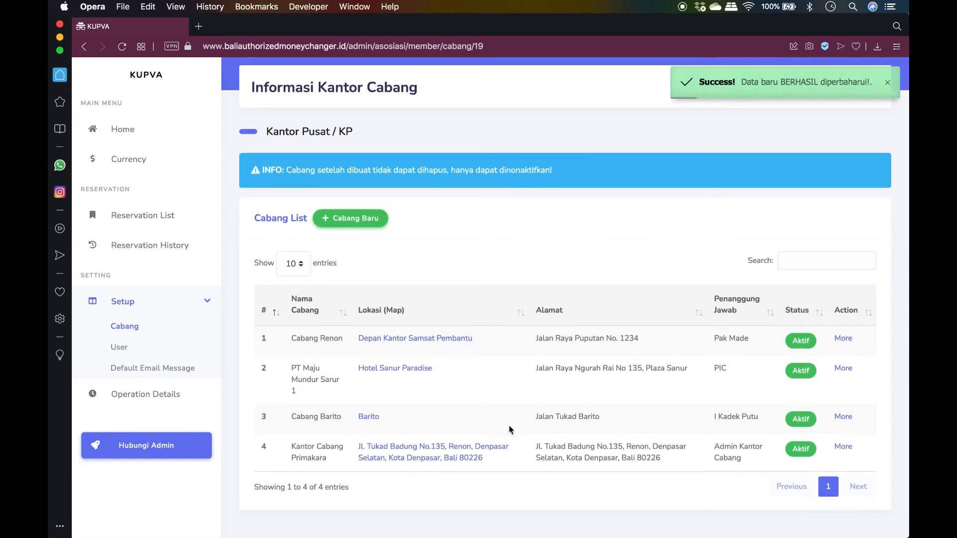
pyautogui.moveTo(288, 335); pyautogui.dragTo(505, 343)
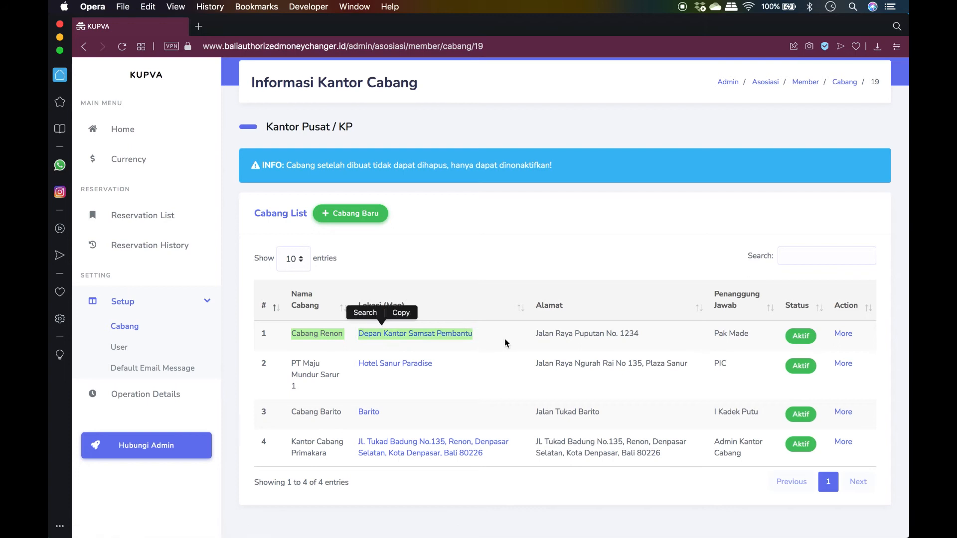
pyautogui.click(505, 343)
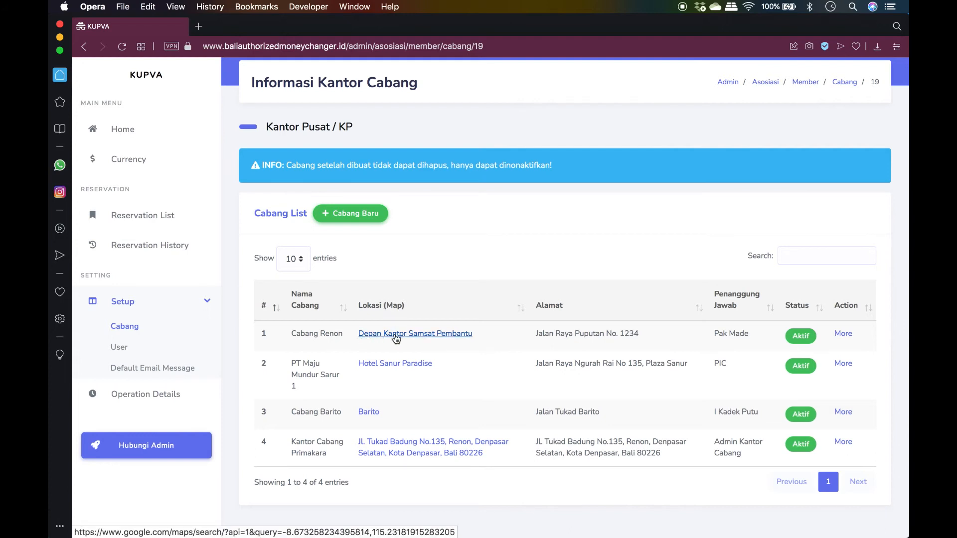
pyautogui.click(392, 335)
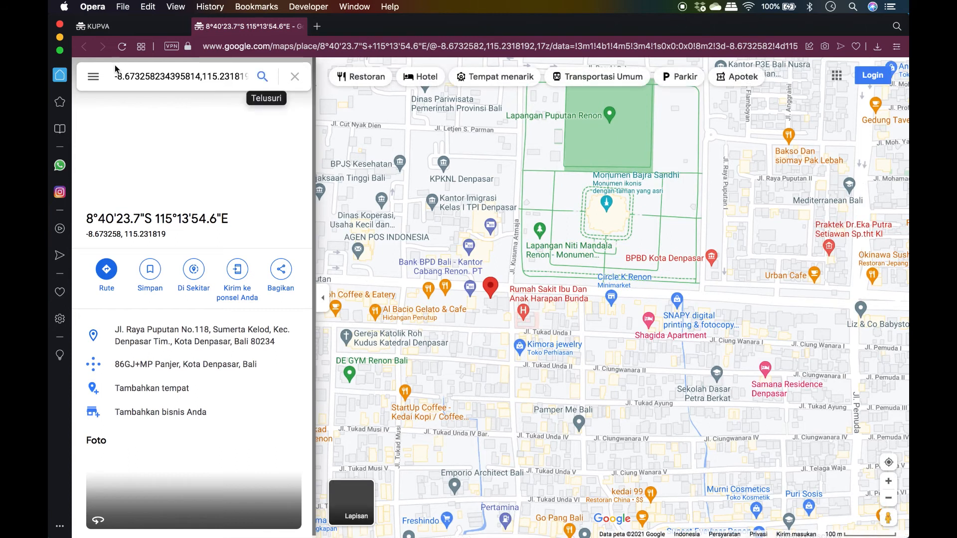
# Go back to the KUPVA branch list after viewing the pin in Google Maps
pyautogui.click(111, 27)
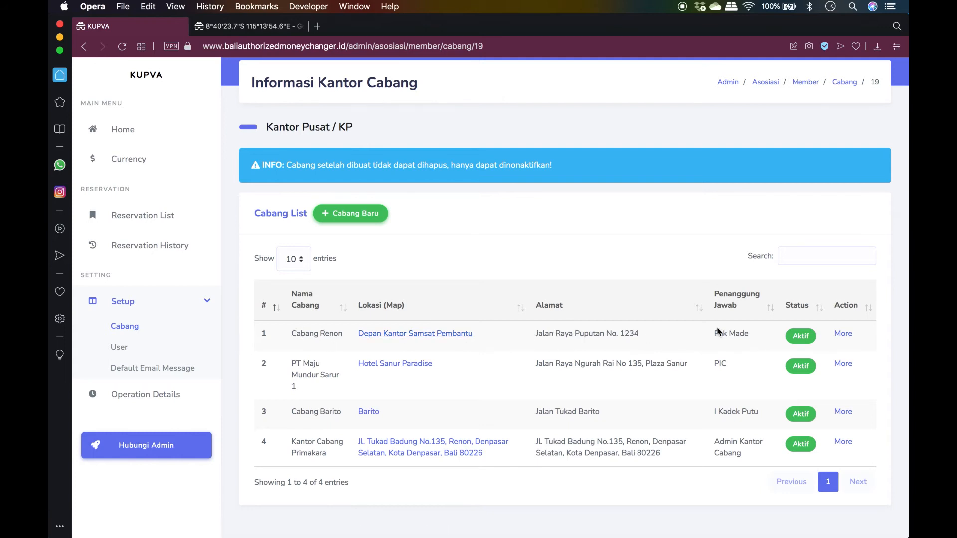
# Open Cabang Renon for editing and change its branch code to 021
pyautogui.click(844, 334)
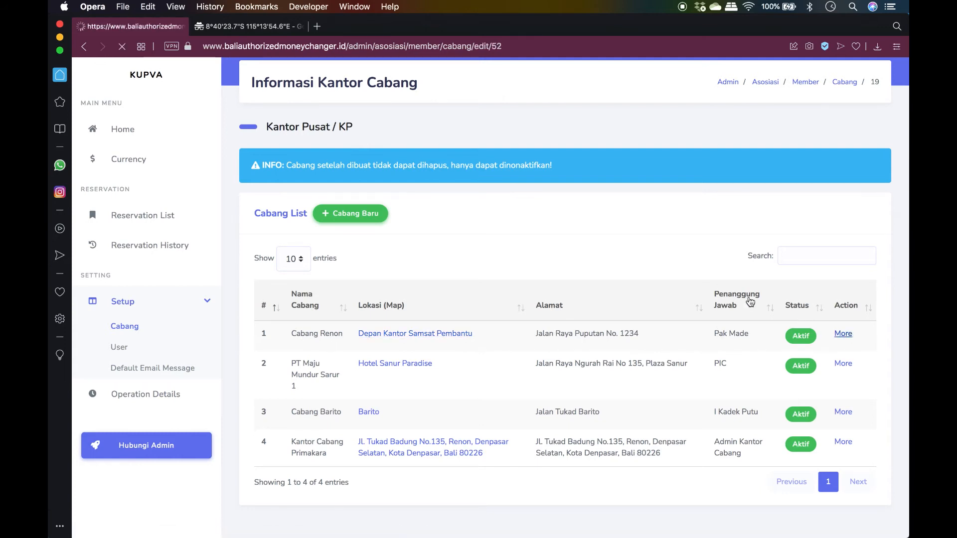
pyautogui.scroll(-2, 888, 246)
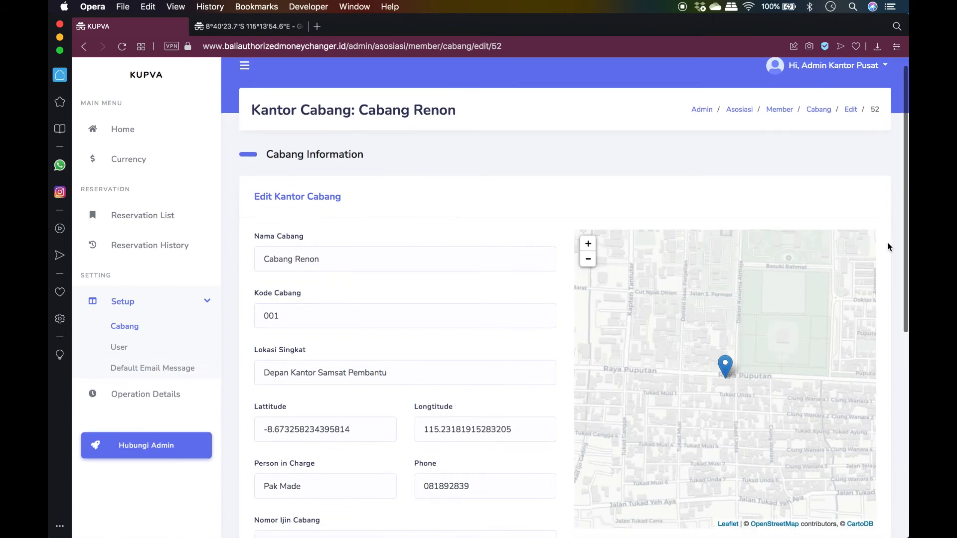
pyautogui.scroll(-3, 888, 247)
pyautogui.moveTo(307, 240); pyautogui.dragTo(246, 241)
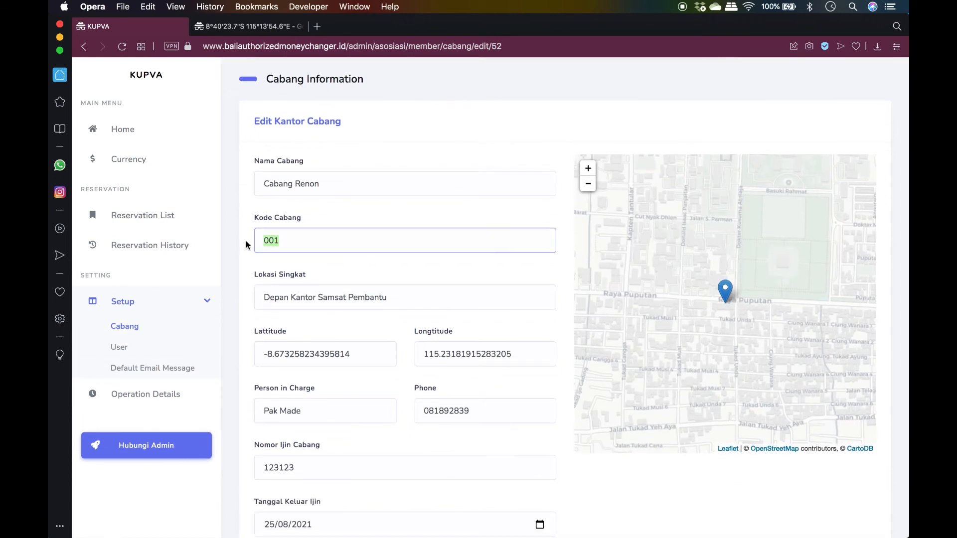
pyautogui.write('00')
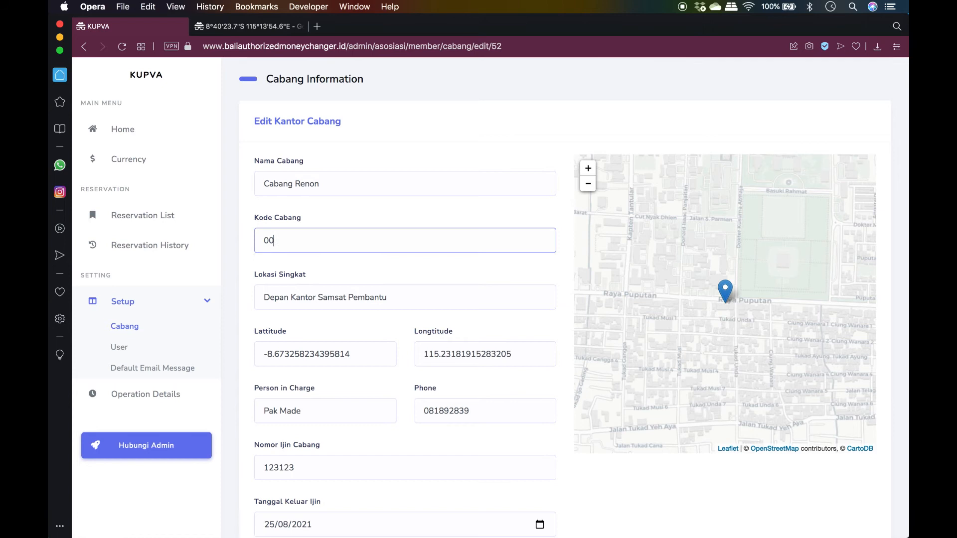
pyautogui.press('BackSpace')
pyautogui.write('21')
# Change the short location to 'Depan Kantor Dinas Koperasi' and save the edit
pyautogui.doubleClick(332, 297)
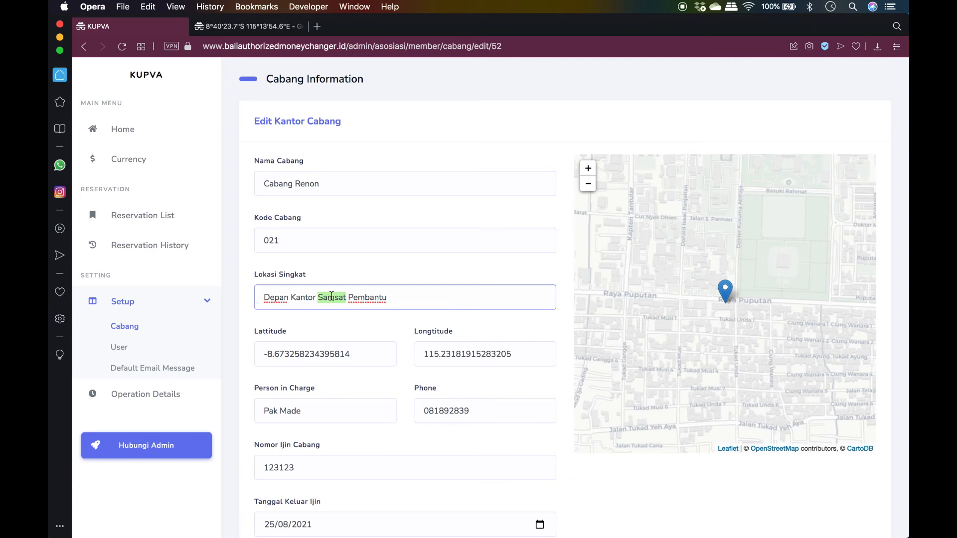
pyautogui.write('Dl')
pyautogui.write('inas')
pyautogui.write(' Koperasi')
pyautogui.doubleClick(393, 301)
pyautogui.press('BackSpace')
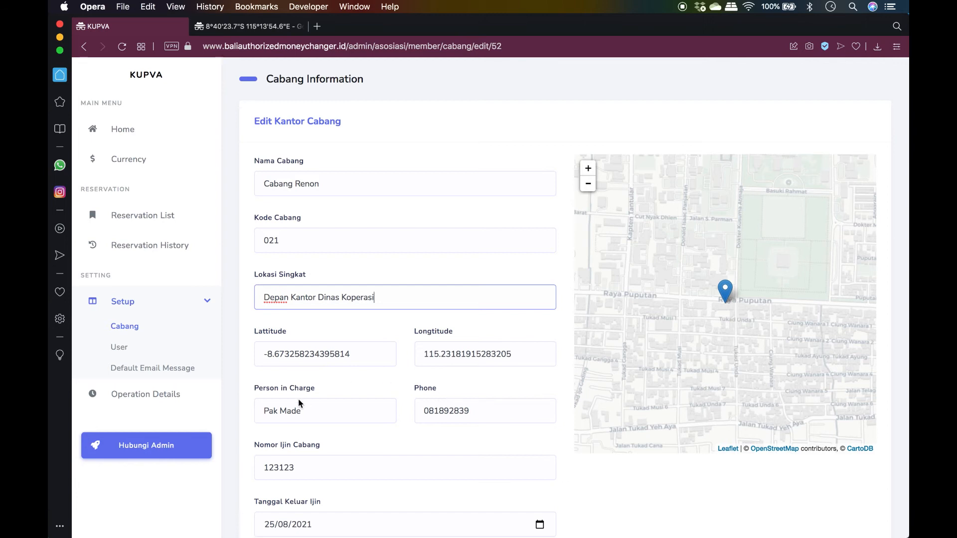
pyautogui.scroll(-6, 590, 467)
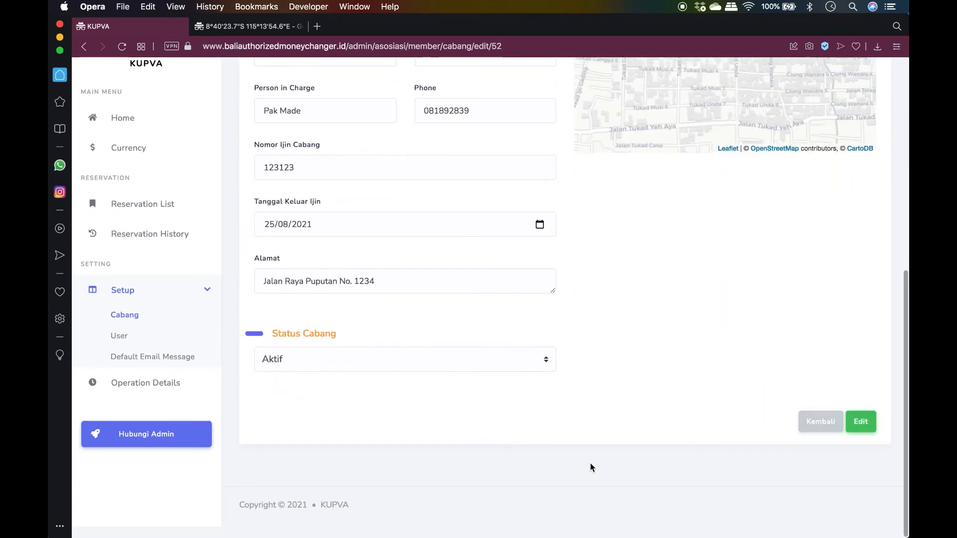
pyautogui.scroll(2, 779, 366)
pyautogui.scroll(2, 743, 295)
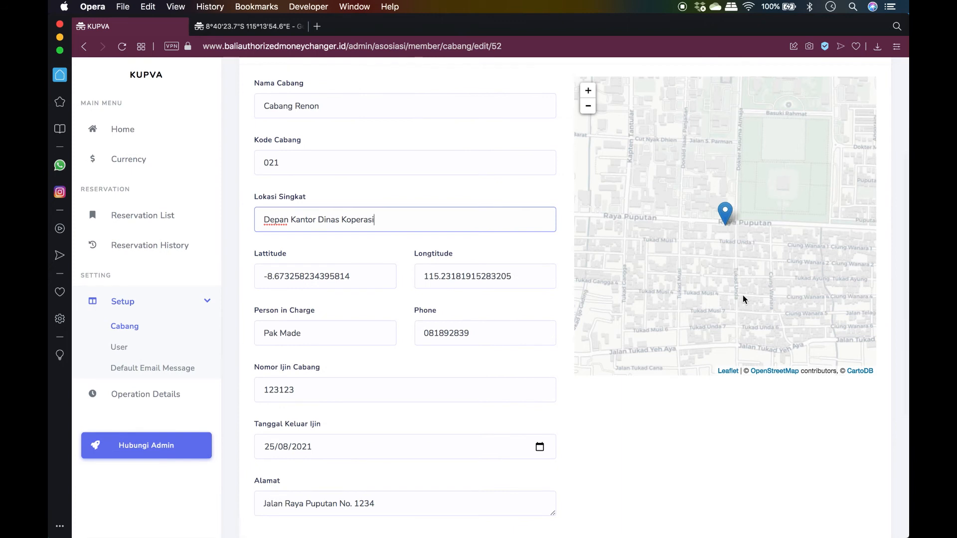
pyautogui.scroll(-4, 742, 295)
pyautogui.click(869, 433)
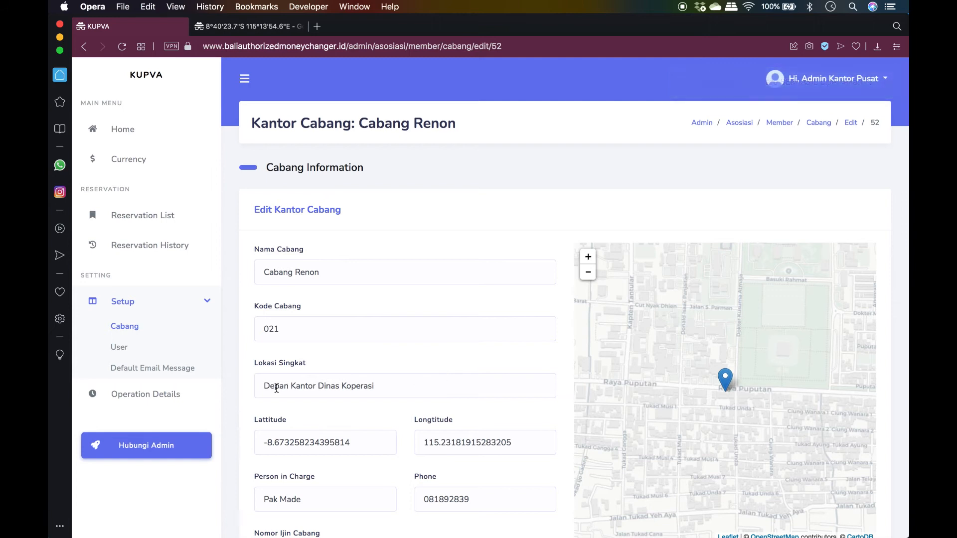
# Review the updated code and location, then return to the branch list
pyautogui.moveTo(264, 386); pyautogui.dragTo(380, 385)
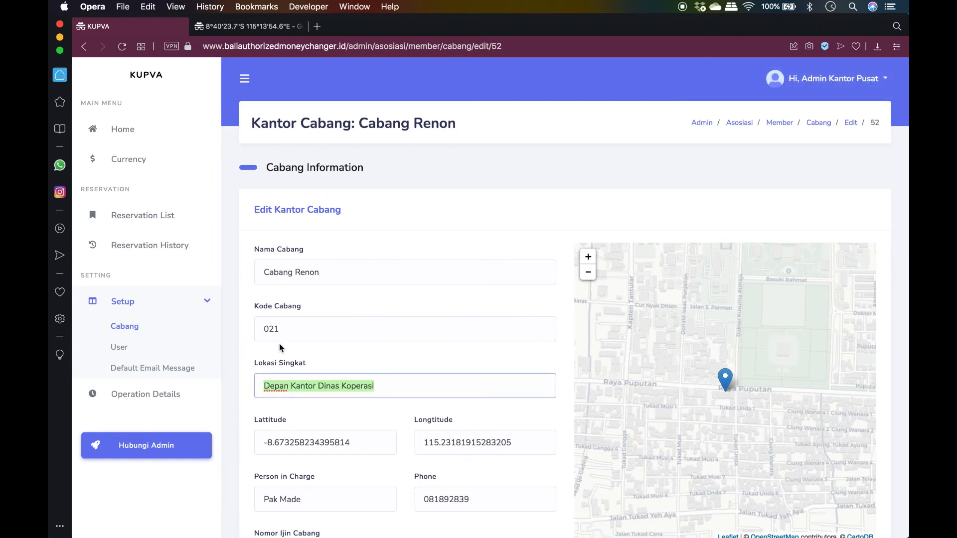
pyautogui.click(275, 331)
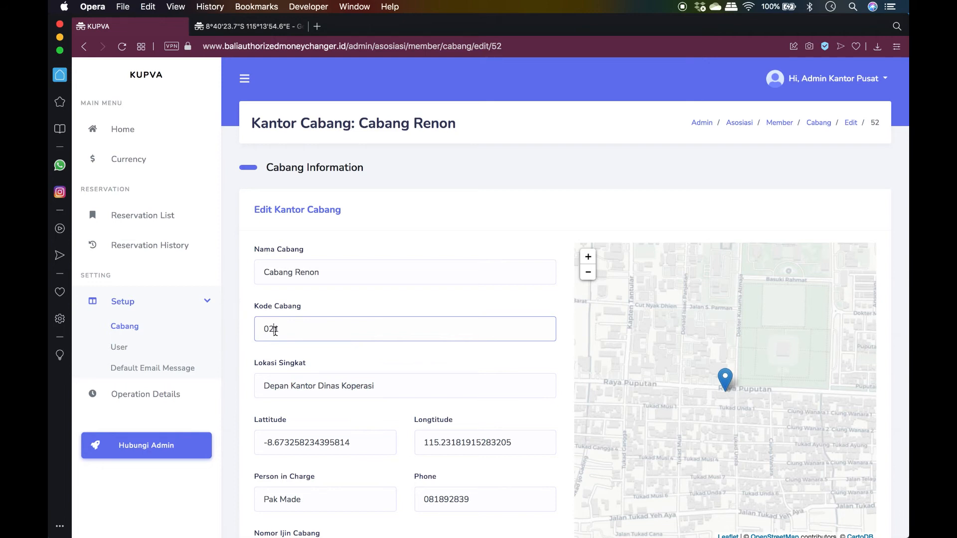
pyautogui.click(140, 328)
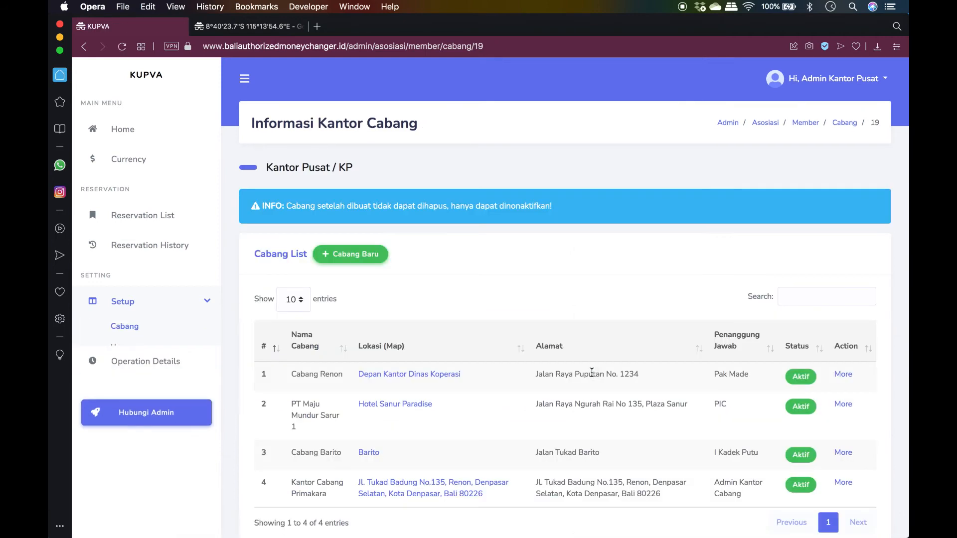
pyautogui.scroll(-3, 592, 373)
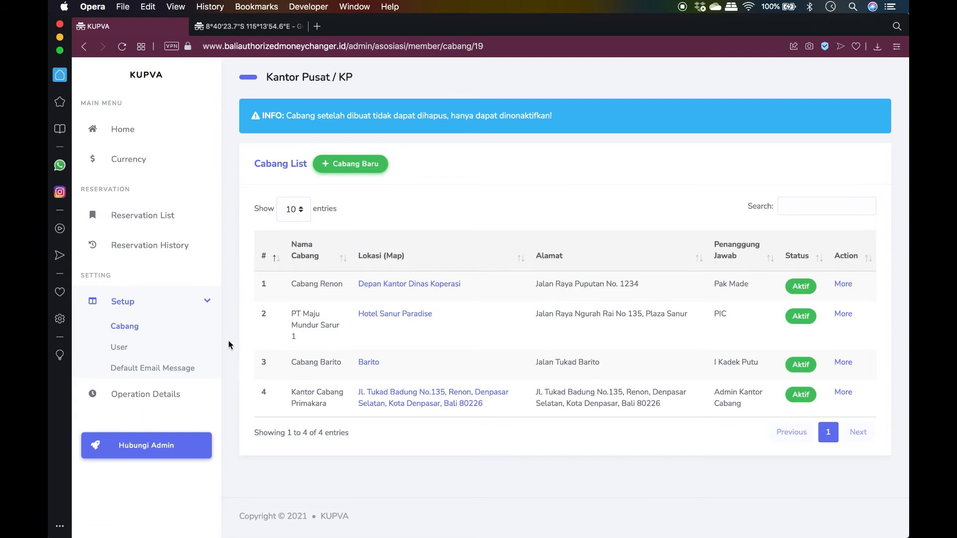
pyautogui.click(122, 329)
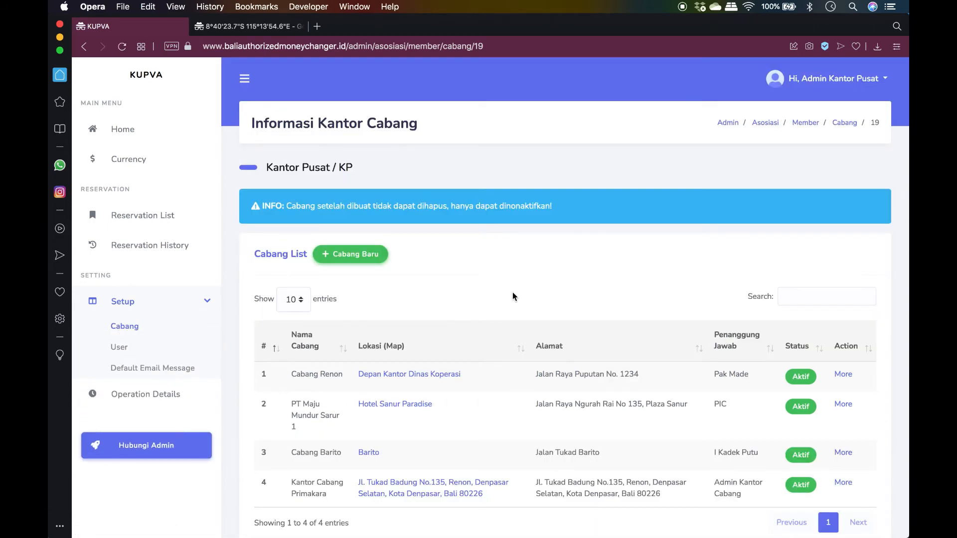
pyautogui.scroll(-3, 514, 296)
pyautogui.scroll(3, 513, 296)
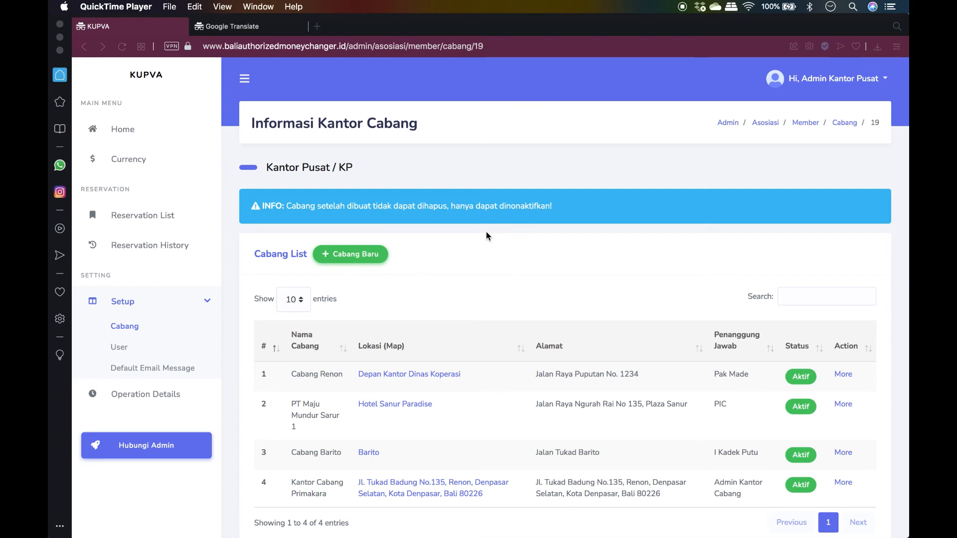
pyautogui.click(124, 348)
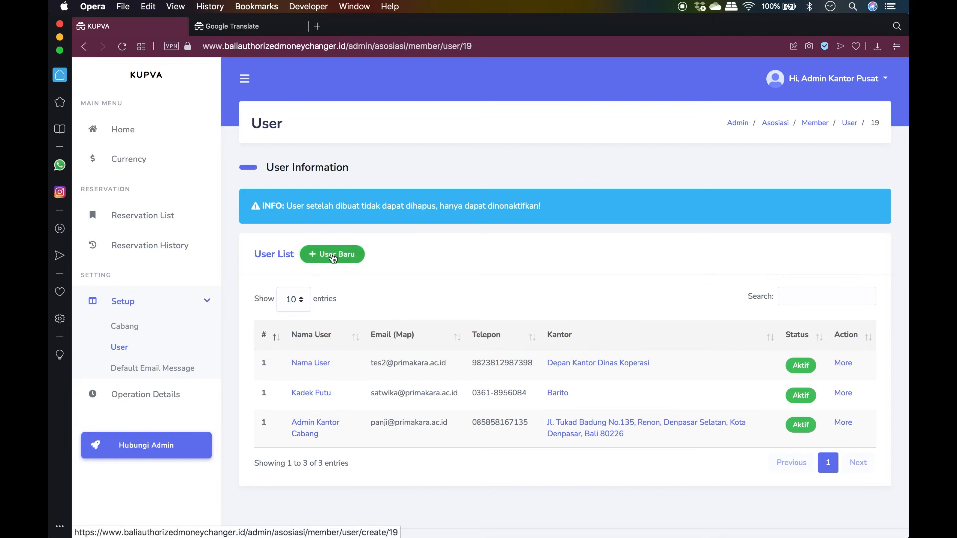
# Start a new user and enter the user's full name and e-mail address
pyautogui.click(332, 255)
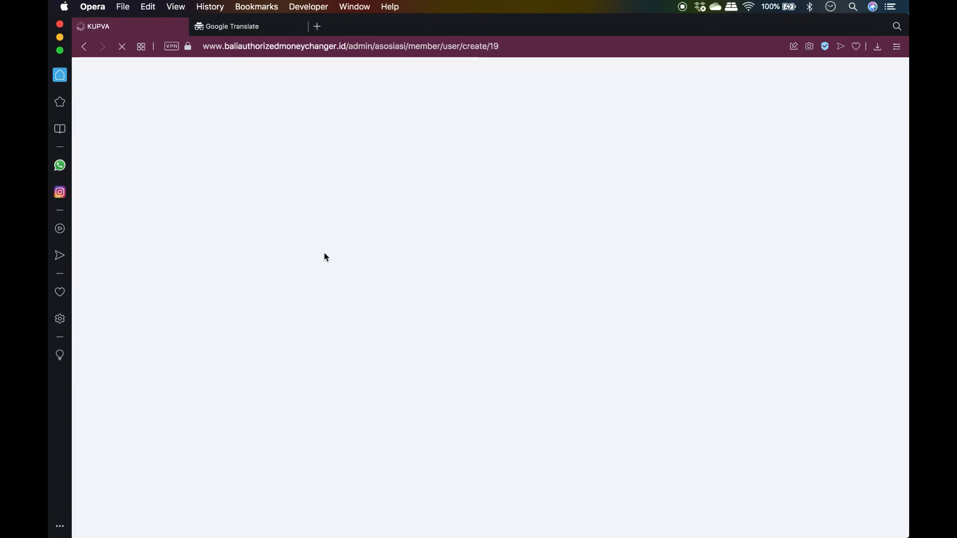
pyautogui.click(381, 274)
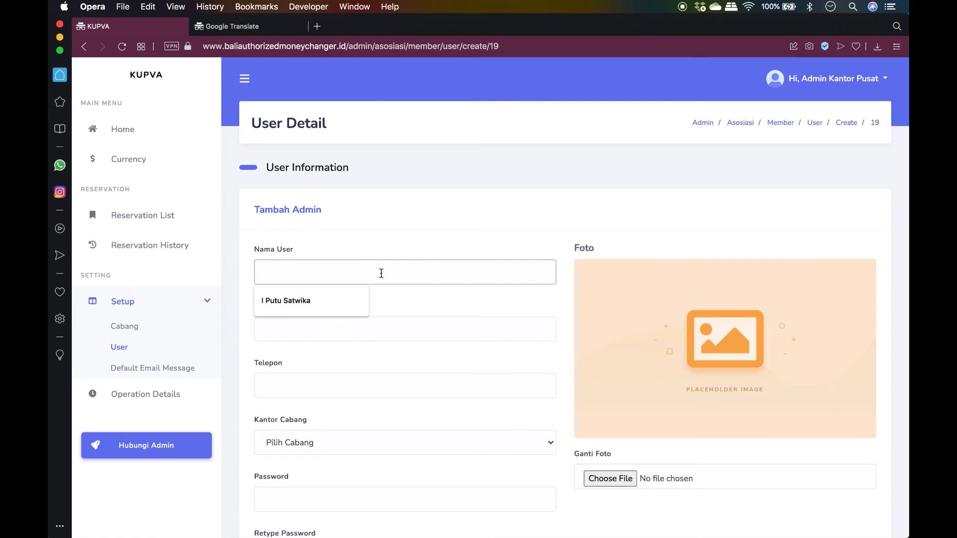
pyautogui.write('KOmang')
pyautogui.press('BackSpace')
pyautogui.press('super+a')
pyautogui.press('Tab')
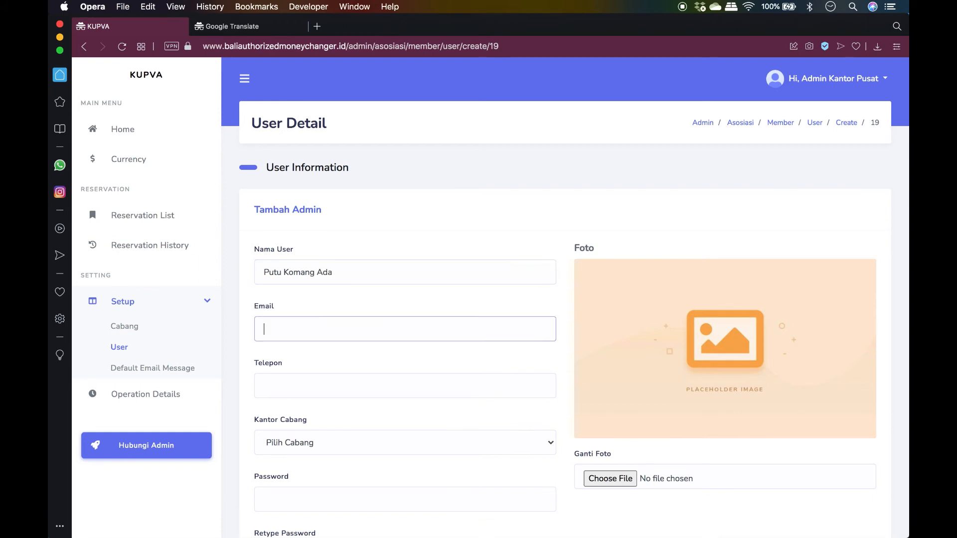
# Fill in the user's phone number and assign them to Cabang Renon
pyautogui.scroll(-3, 439, 377)
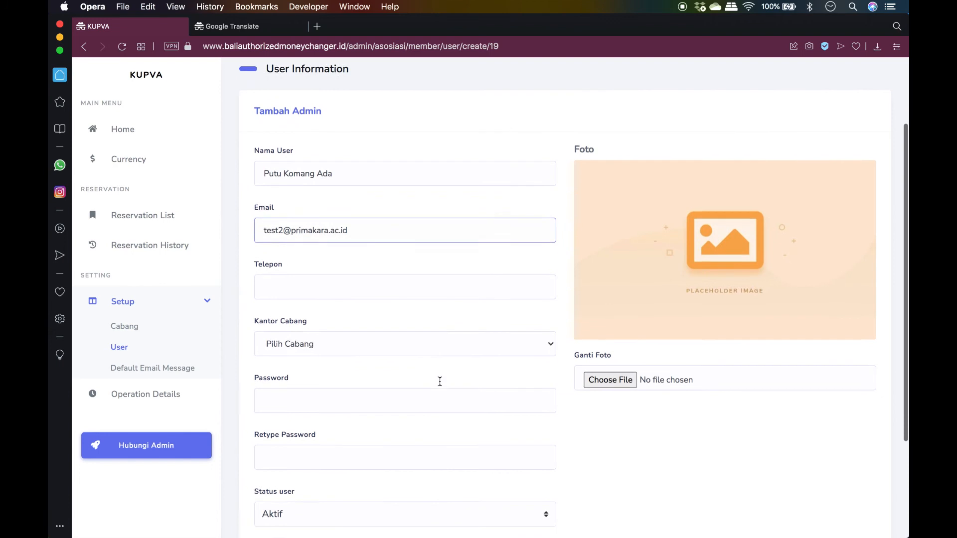
pyautogui.click(439, 274)
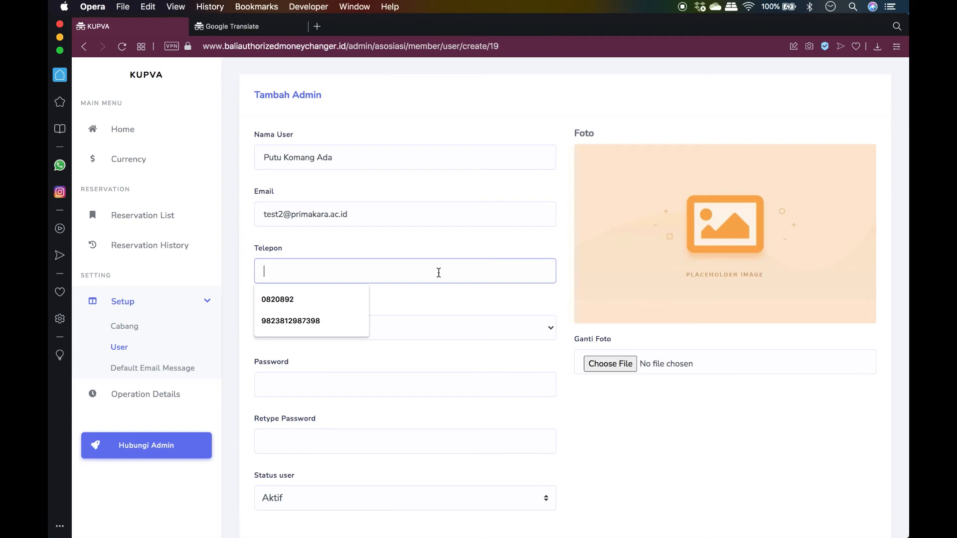
pyautogui.click(322, 320)
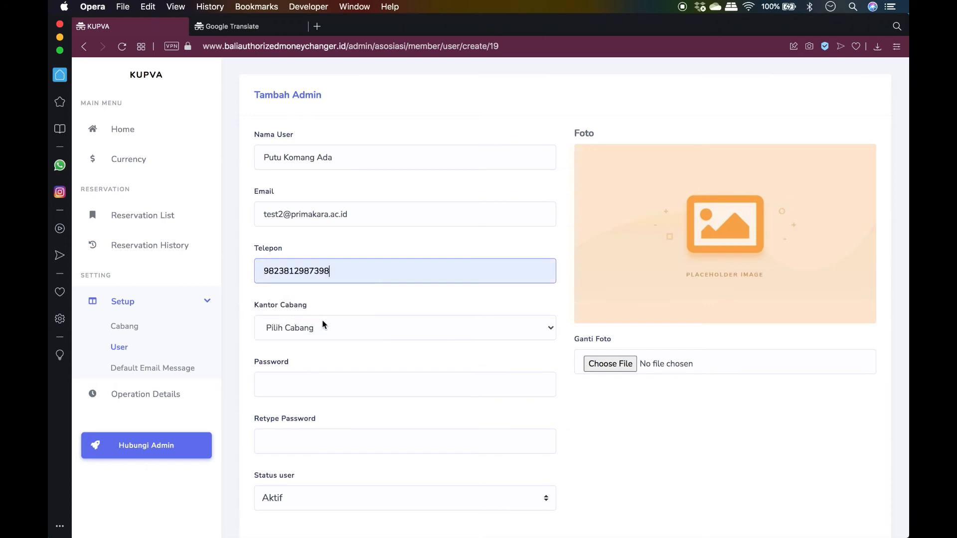
pyautogui.click(320, 328)
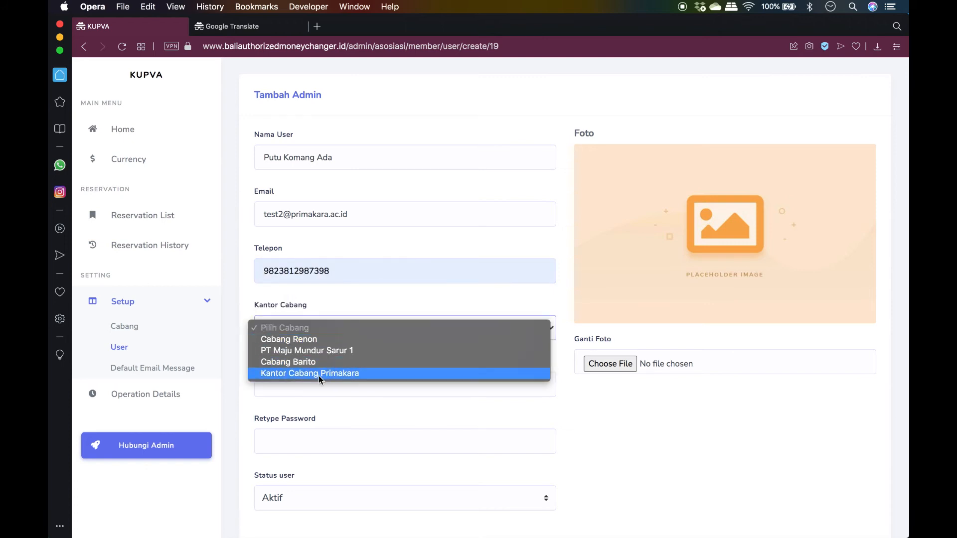
pyautogui.click(286, 343)
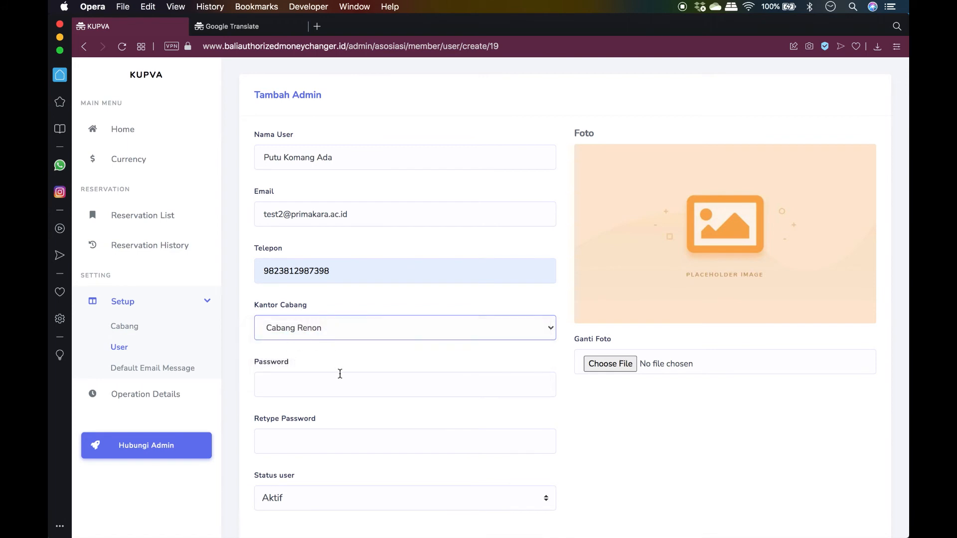
# Enter the account password and retype it to confirm
pyautogui.scroll(-2, 339, 374)
pyautogui.click(338, 353)
pyautogui.write('********')
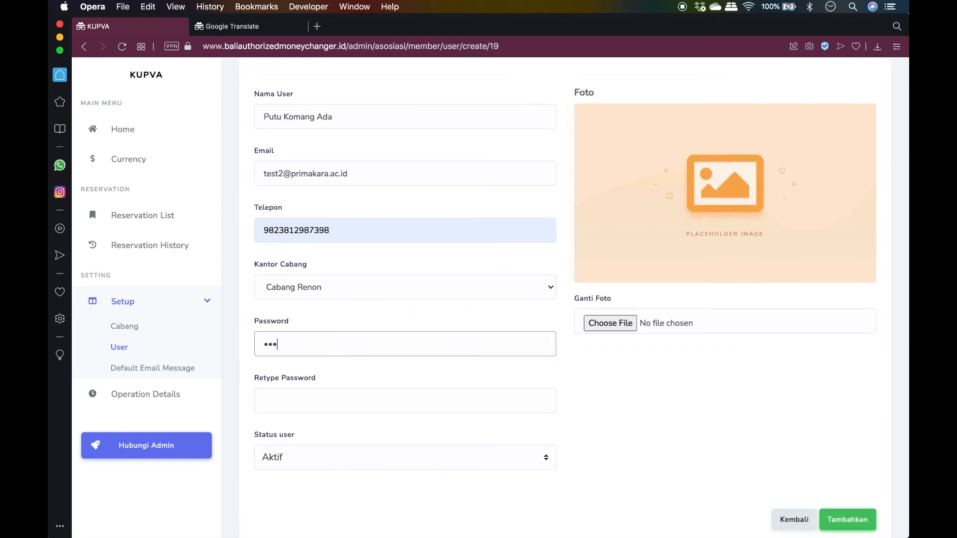
pyautogui.press('Tab')
pyautogui.write('********')
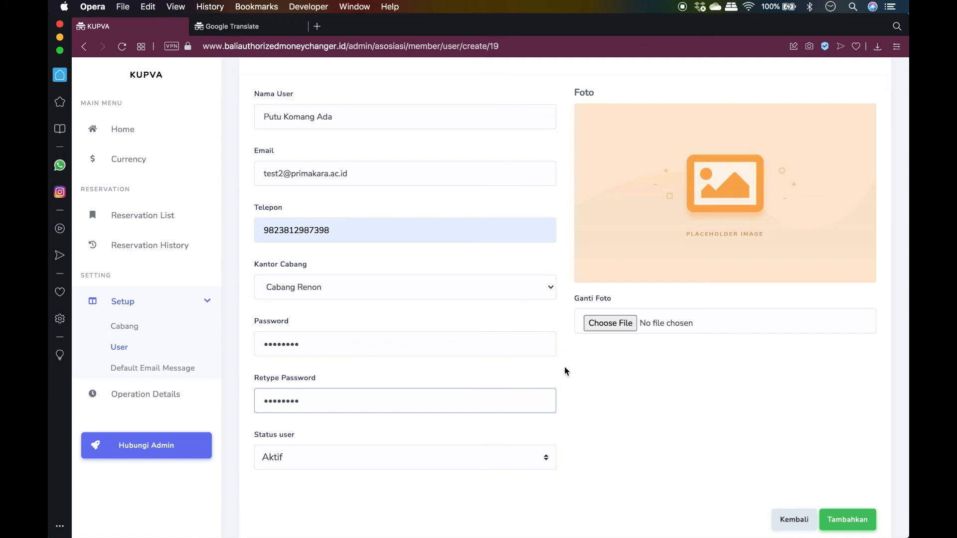
pyautogui.scroll(-2, 600, 404)
pyautogui.scroll(4, 600, 403)
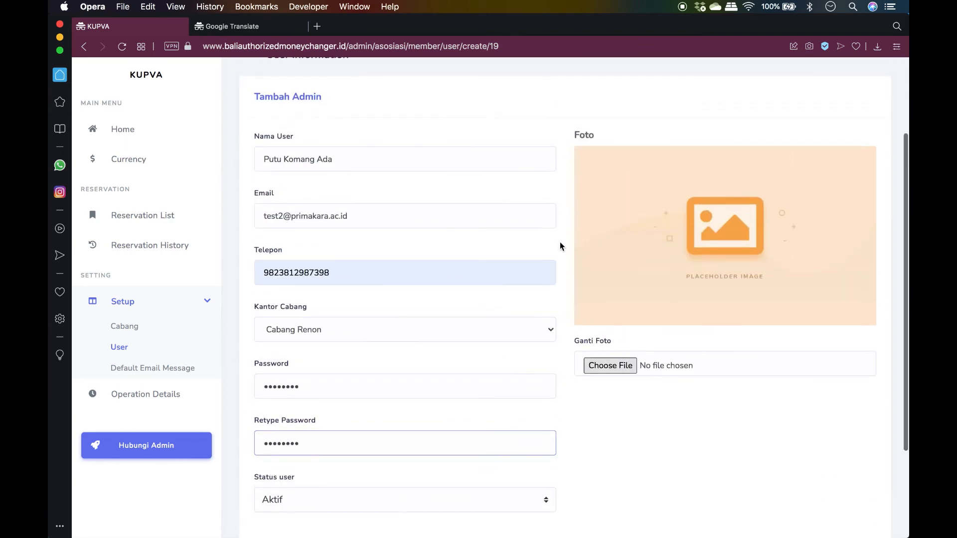
pyautogui.scroll(-3, 626, 422)
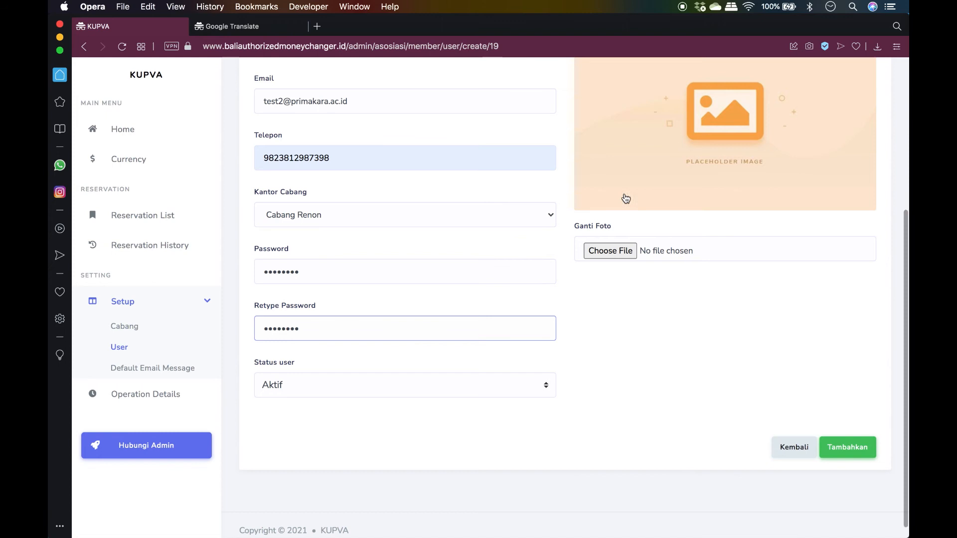
# Try submitting, then re-enter and confirm the cleared password
pyautogui.click(857, 451)
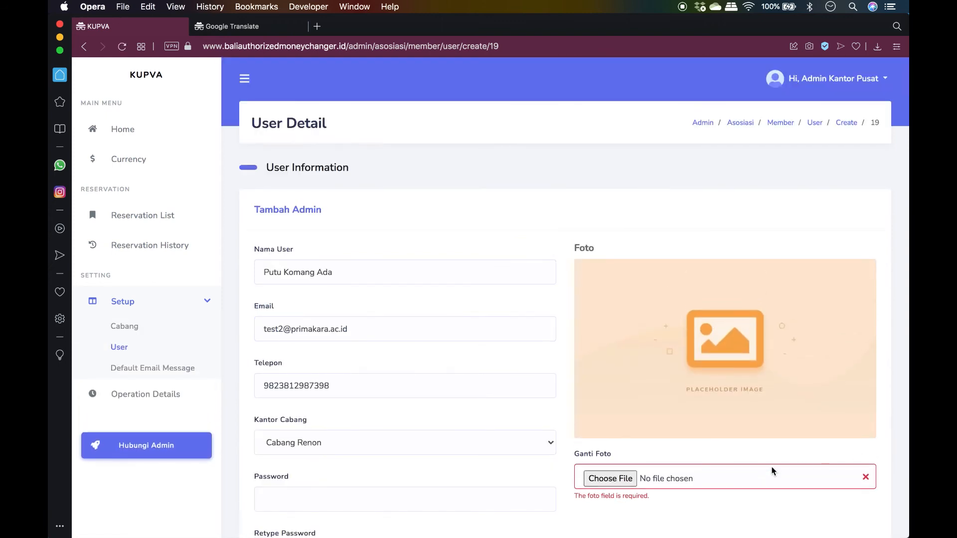
pyautogui.scroll(-3, 773, 471)
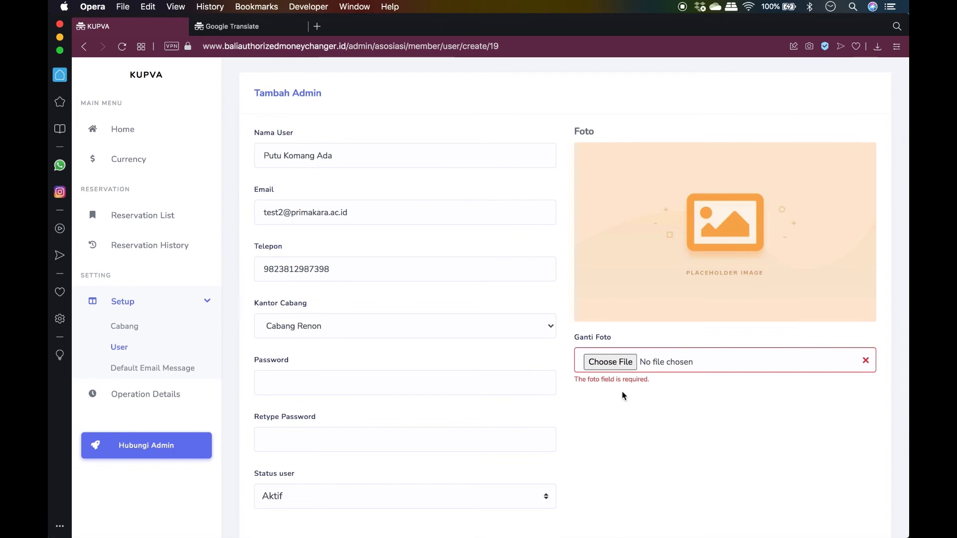
pyautogui.click(399, 382)
pyautogui.write('••••••••')
pyautogui.press('Tab')
pyautogui.write('••••••••')
# Attach VBG_STEI.png as the user photo and submit the new user
pyautogui.click(616, 362)
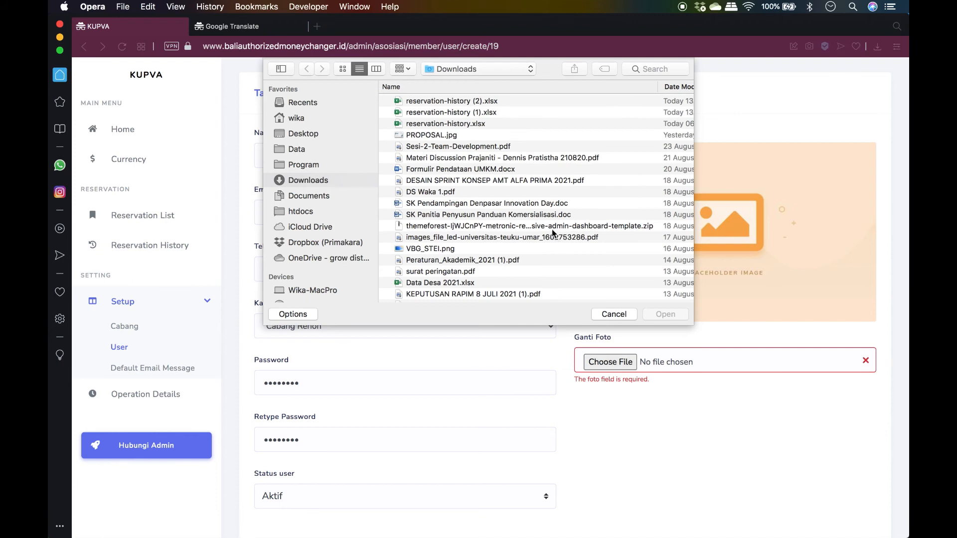
pyautogui.click(447, 248)
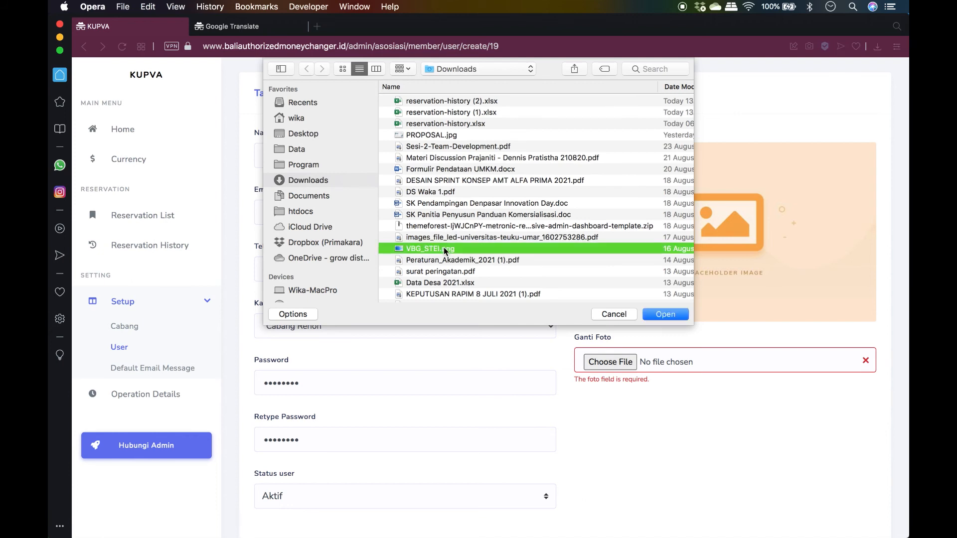
pyautogui.click(665, 315)
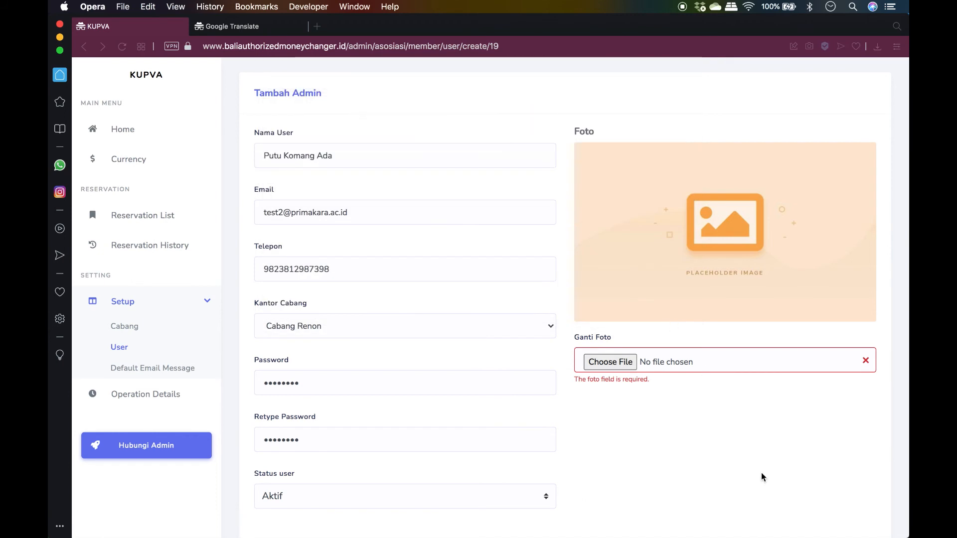
pyautogui.scroll(-3, 762, 476)
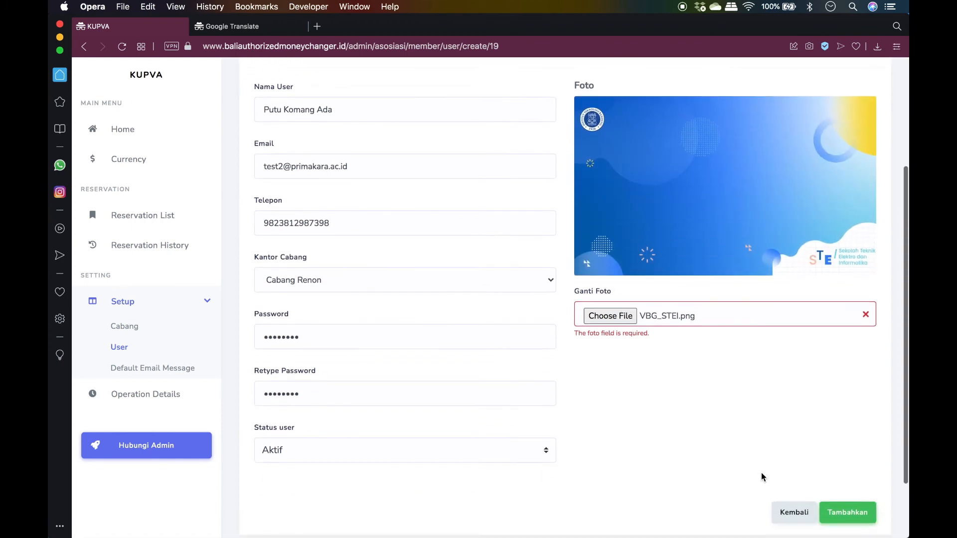
pyautogui.scroll(-2, 760, 476)
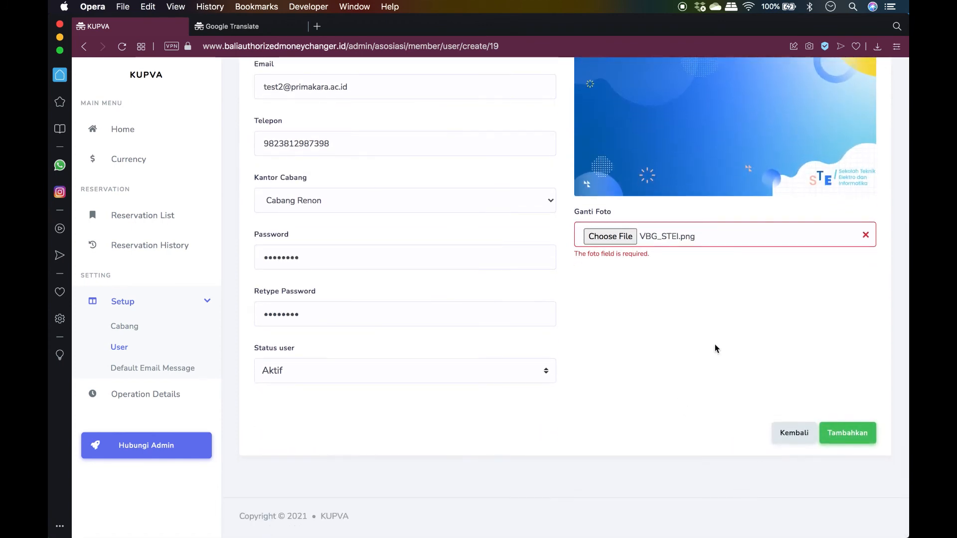
pyautogui.click(848, 432)
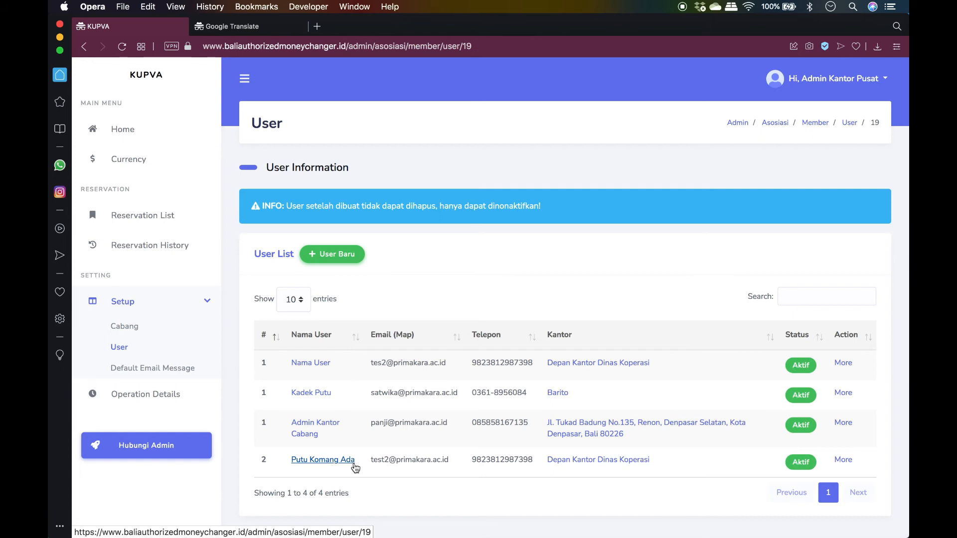
pyautogui.moveTo(370, 461); pyautogui.dragTo(452, 462)
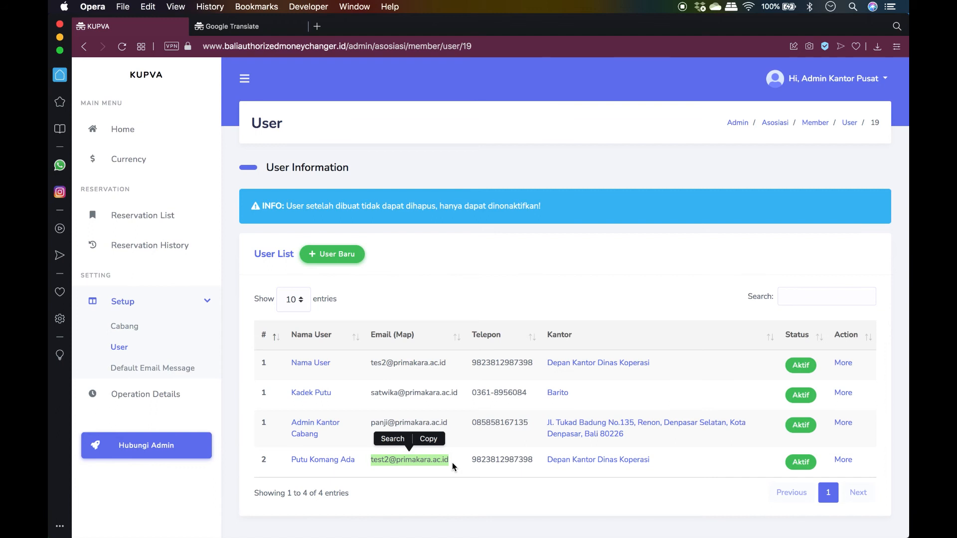
pyautogui.click(452, 463)
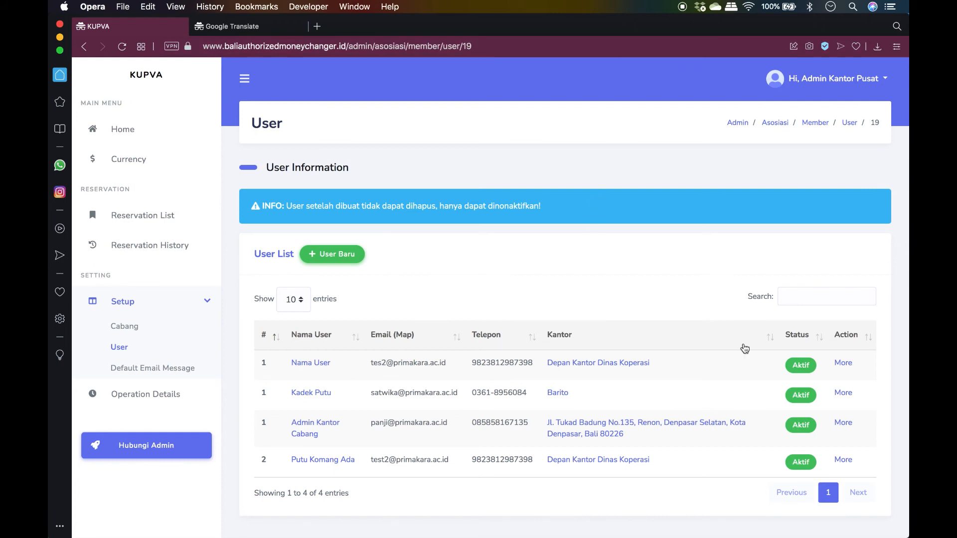
# Open the new user's edit form, try saving, and inspect the password fields
pyautogui.click(844, 460)
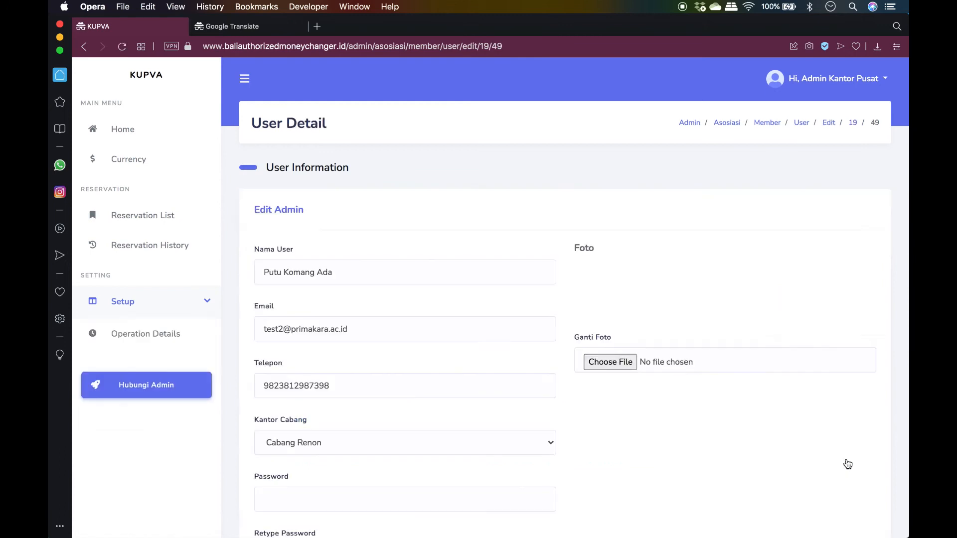
pyautogui.scroll(-5, 459, 443)
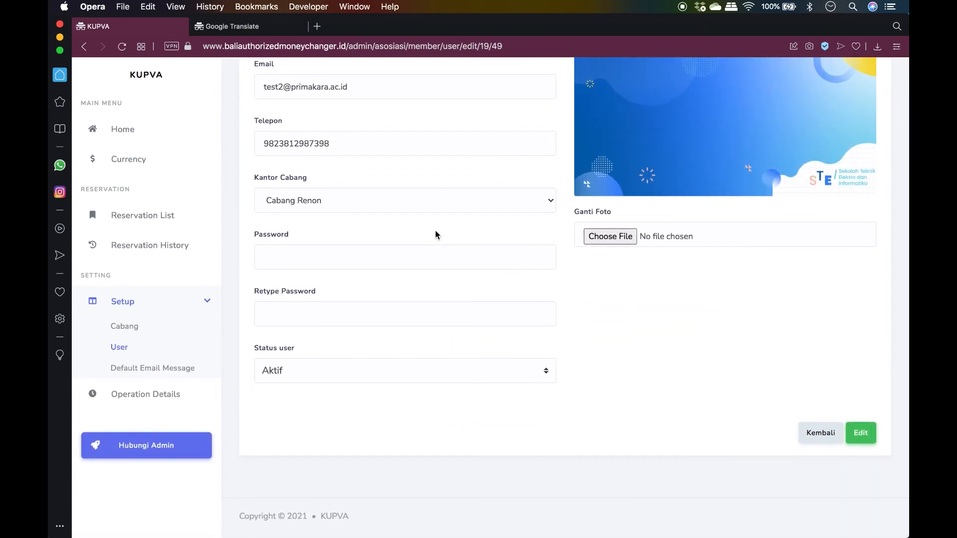
pyautogui.click(867, 437)
pyautogui.click(291, 256)
pyautogui.click(314, 311)
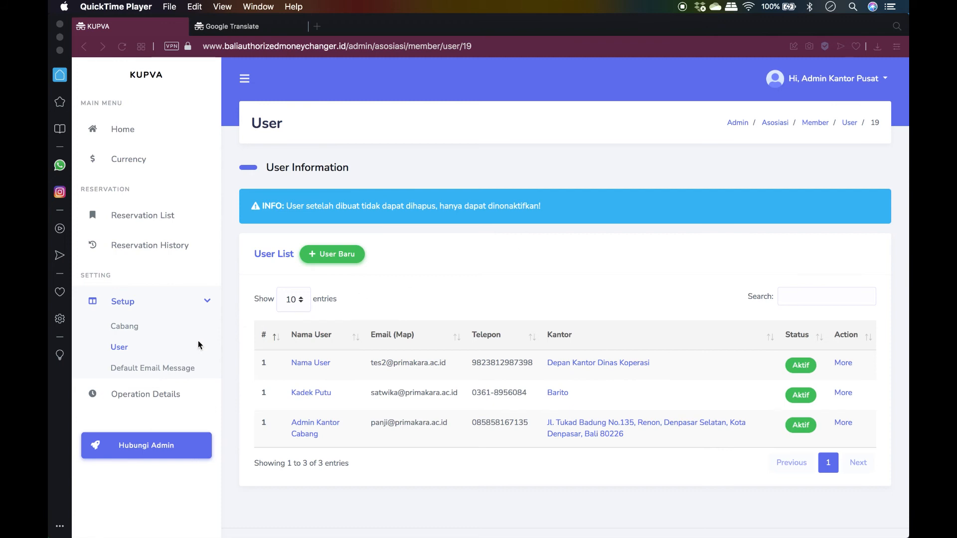
# Open Default Email Message settings and look over the Warm Greeting text
pyautogui.click(152, 368)
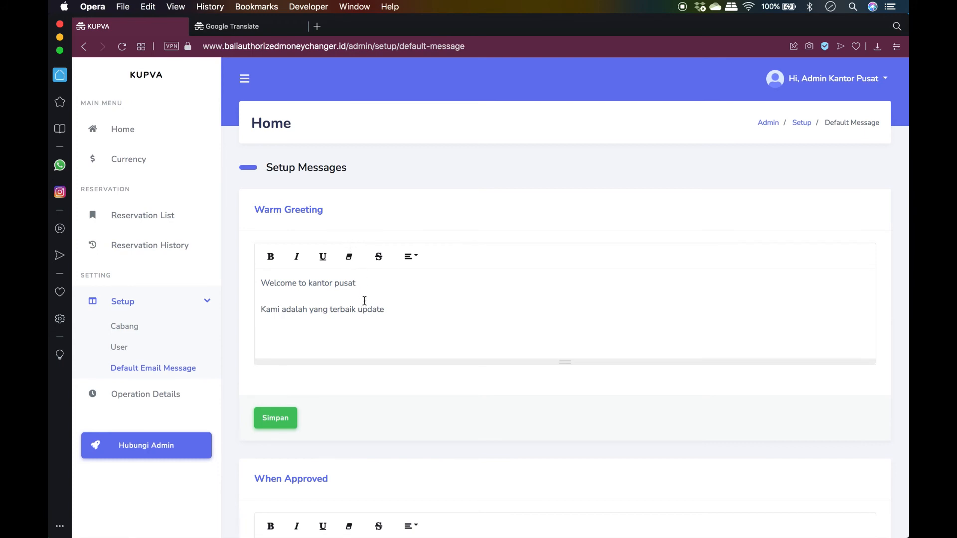
pyautogui.moveTo(385, 310); pyautogui.dragTo(362, 309)
pyautogui.moveTo(304, 296); pyautogui.dragTo(254, 285)
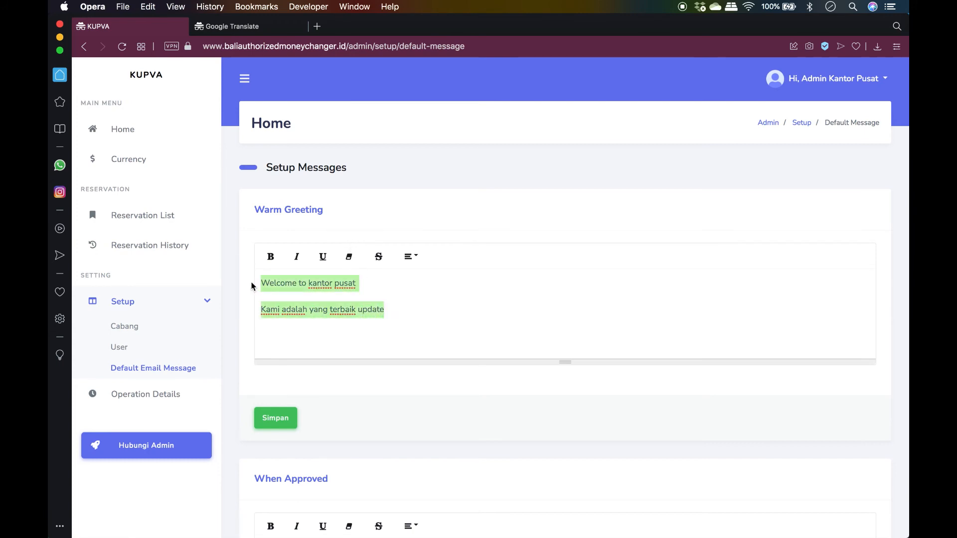
pyautogui.click(449, 314)
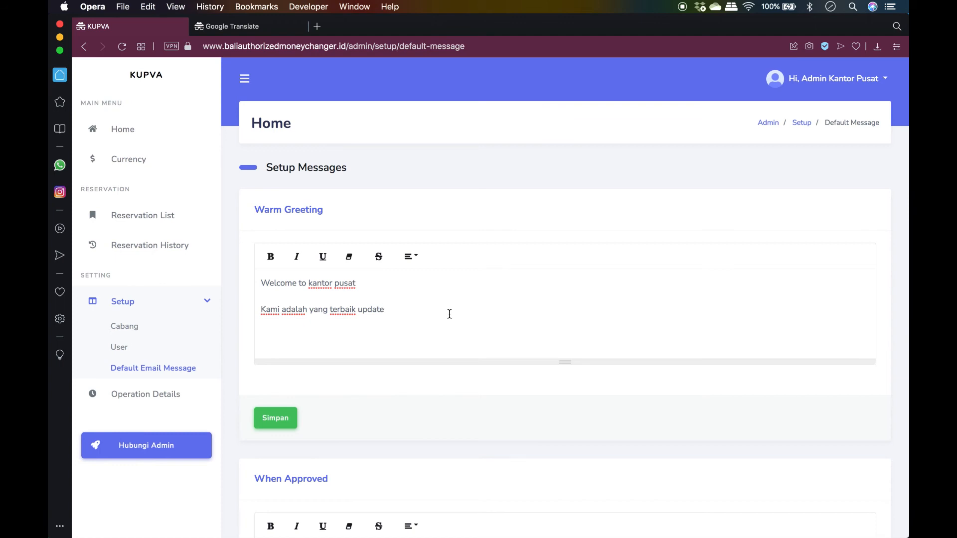
# Find the greeting in the public Kantor Pusat details, then select the whole Warm Greeting
pyautogui.press('super+grave')
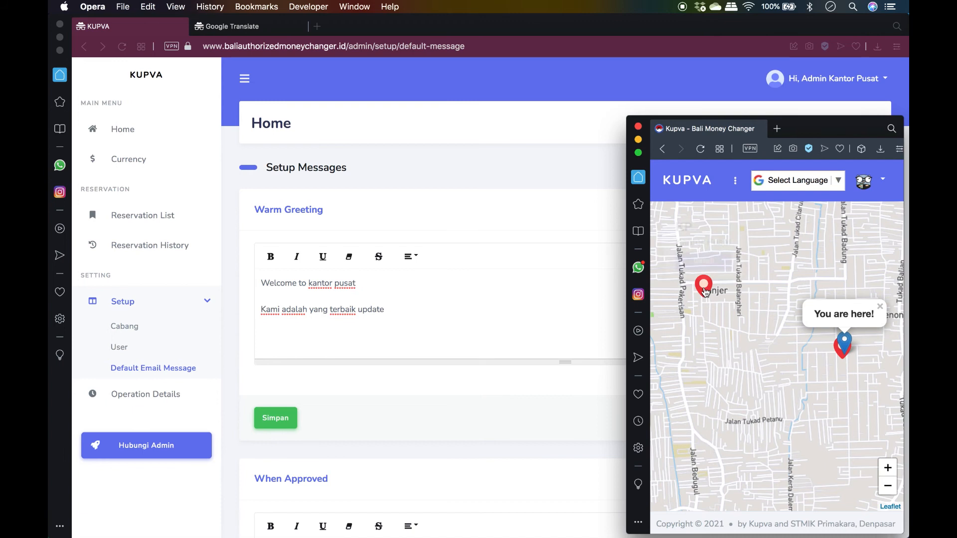
pyautogui.click(706, 293)
pyautogui.click(712, 267)
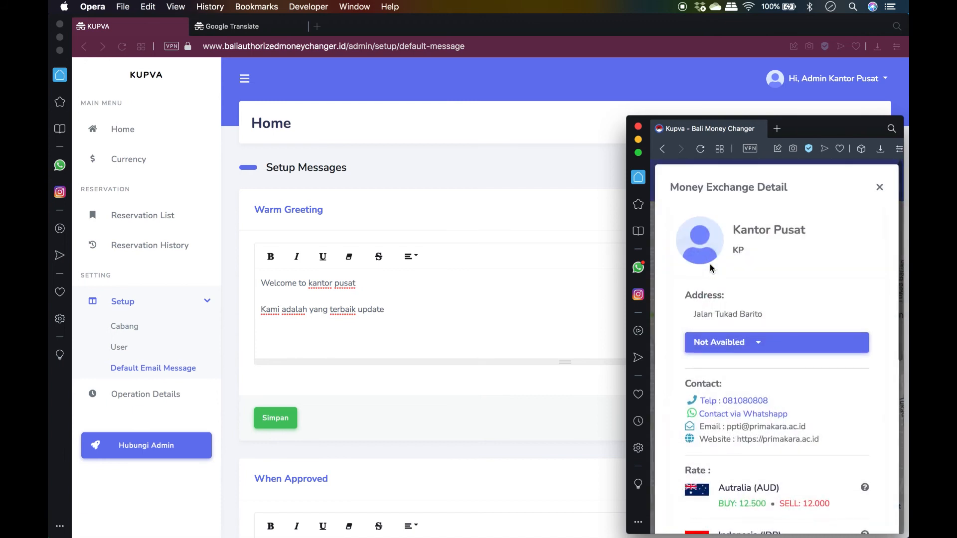
pyautogui.scroll(-6, 795, 294)
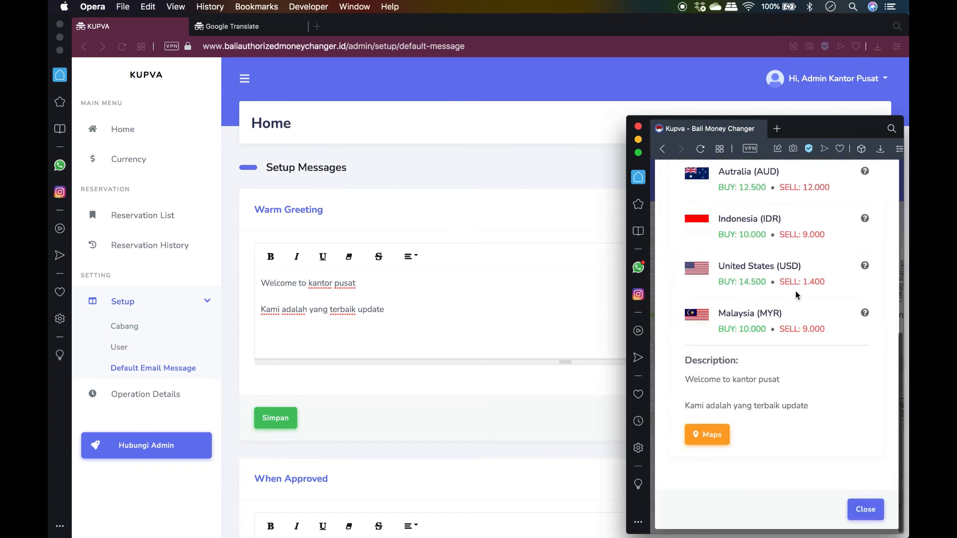
pyautogui.moveTo(686, 380); pyautogui.dragTo(814, 406)
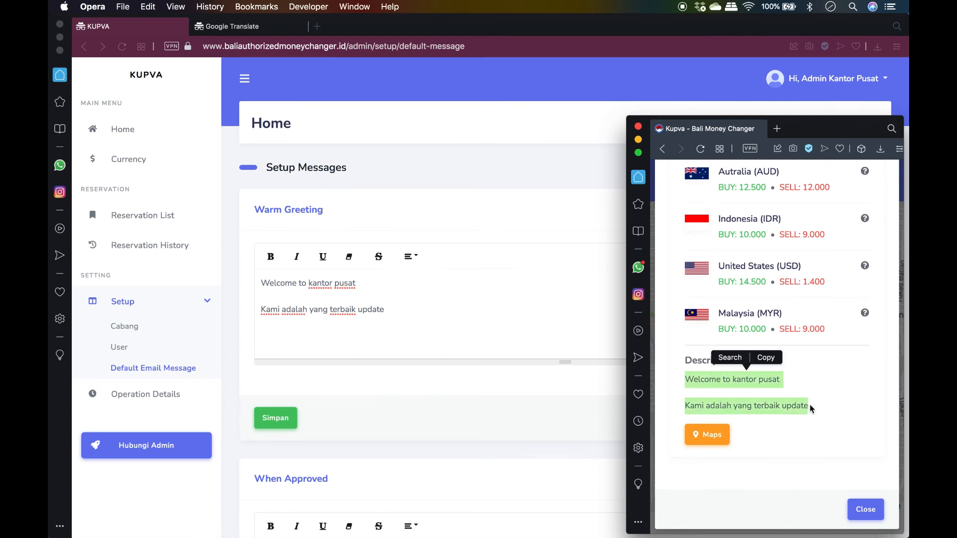
pyautogui.click(814, 407)
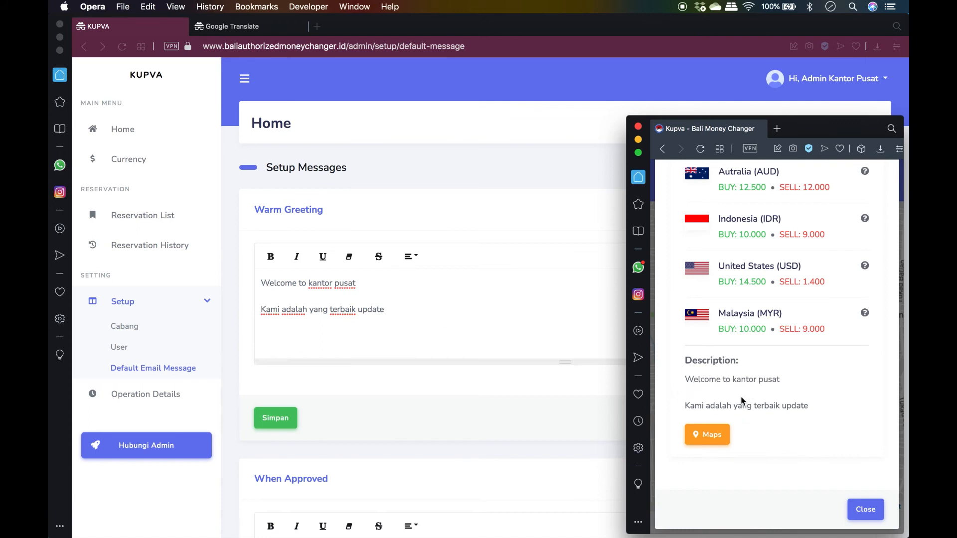
pyautogui.click(451, 327)
pyautogui.moveTo(396, 312); pyautogui.dragTo(243, 275)
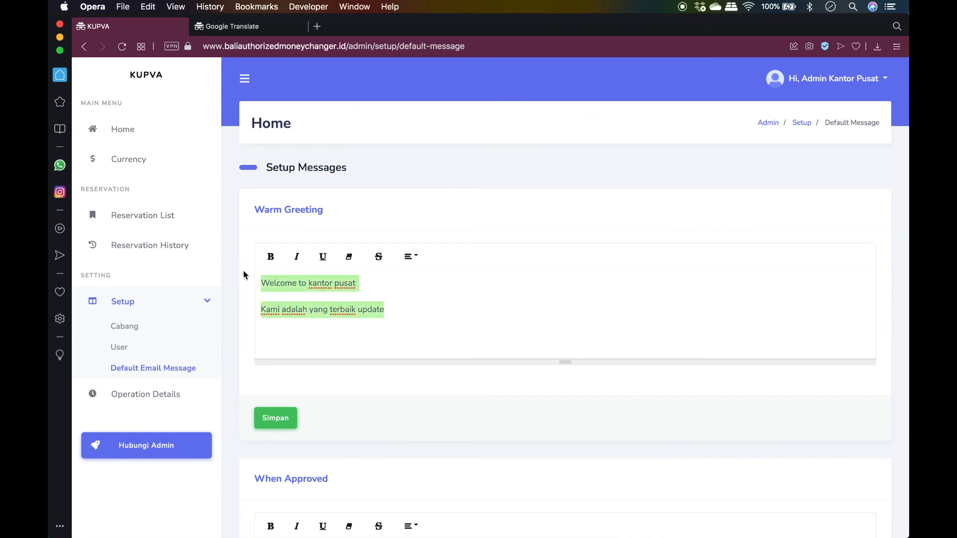
# Paste and save the 'Welcome to Kantor Pusat…' paragraph, then verify it on the public Kantor Pusat details
pyautogui.write('Welcome to Kantor Pusat, We are money changer since 1996 with tens branch not only in Bali but also in East Java and Lombok Island. For more information please check our website: moneychangerku.com')
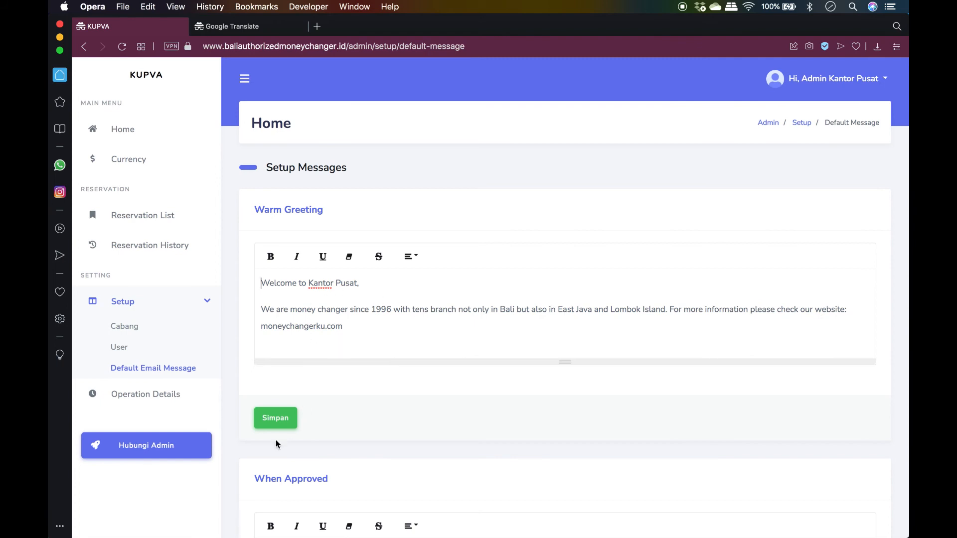
pyautogui.click(274, 420)
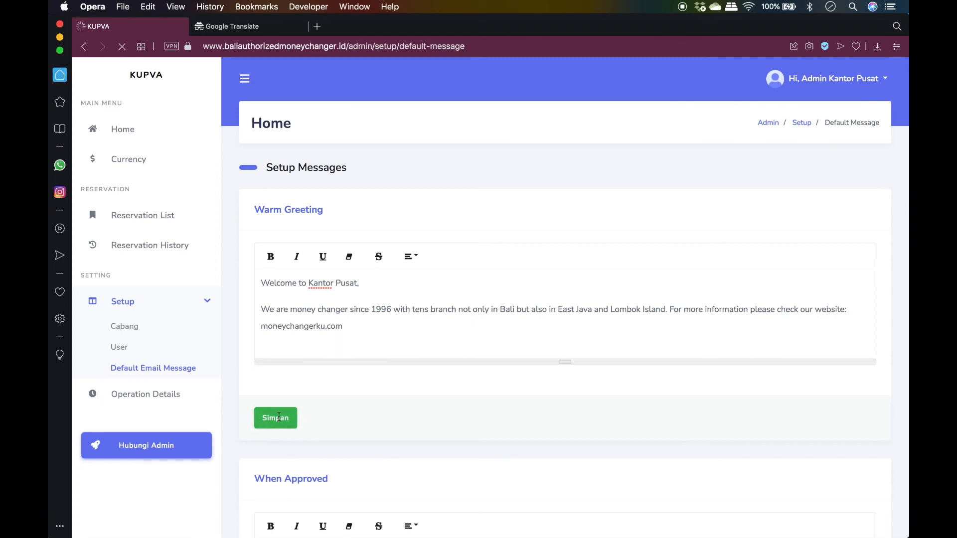
pyautogui.press('super+grave')
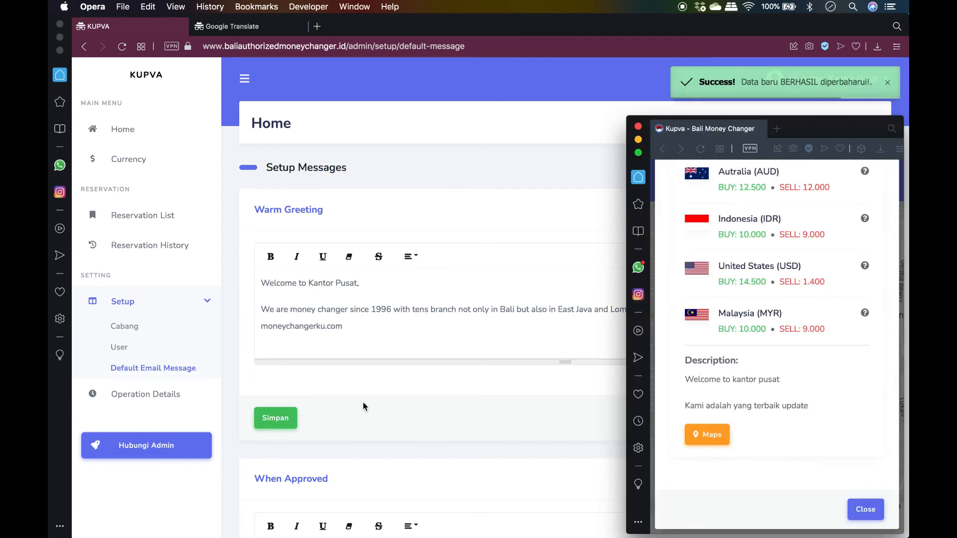
pyautogui.press('super+r')
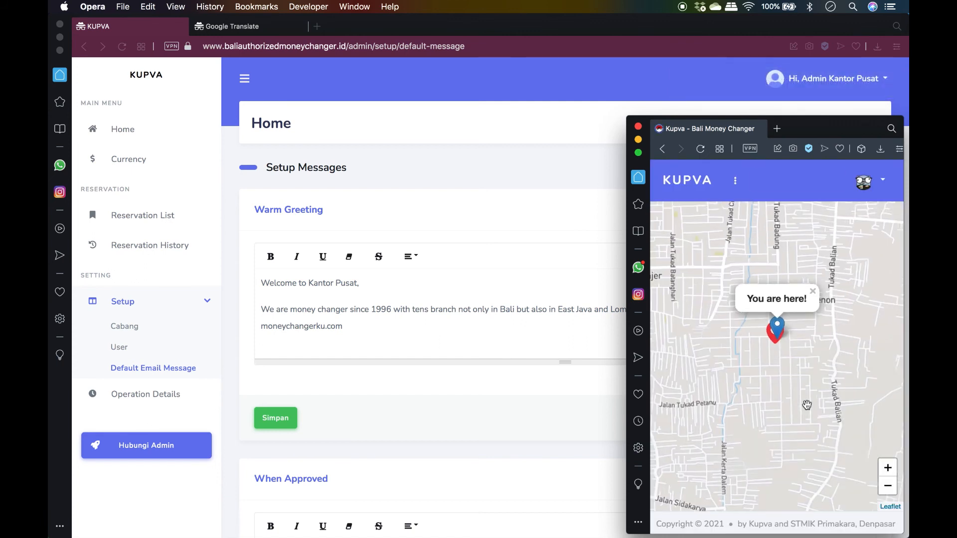
pyautogui.click(713, 280)
pyautogui.click(712, 254)
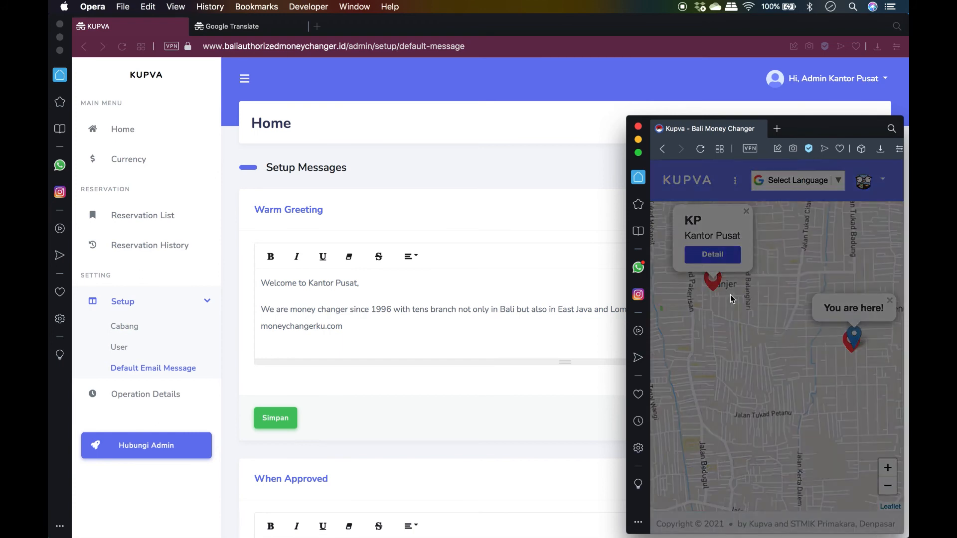
pyautogui.scroll(-8, 754, 367)
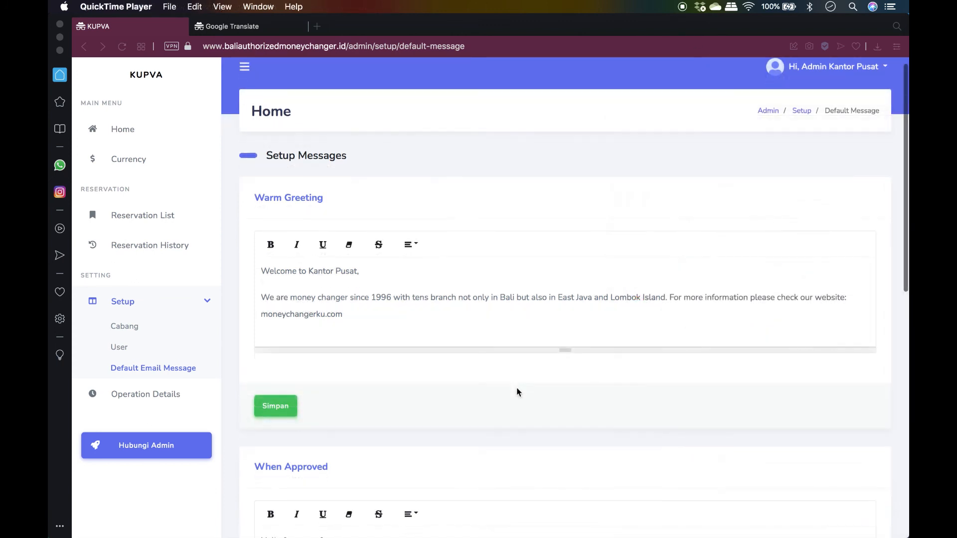
pyautogui.scroll(-5, 517, 392)
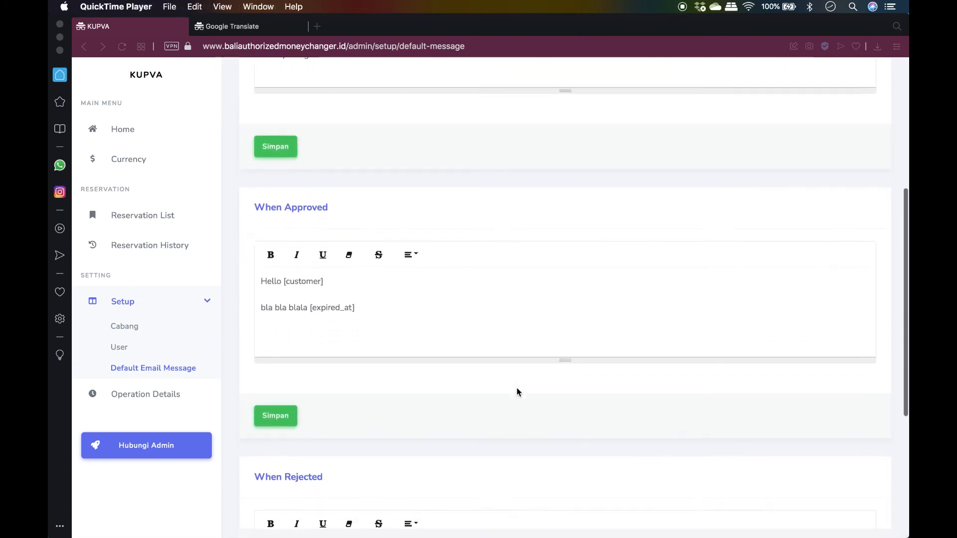
# Replace the When Approved e-mail message with the pasted text and save it
pyautogui.scroll(-2, 516, 392)
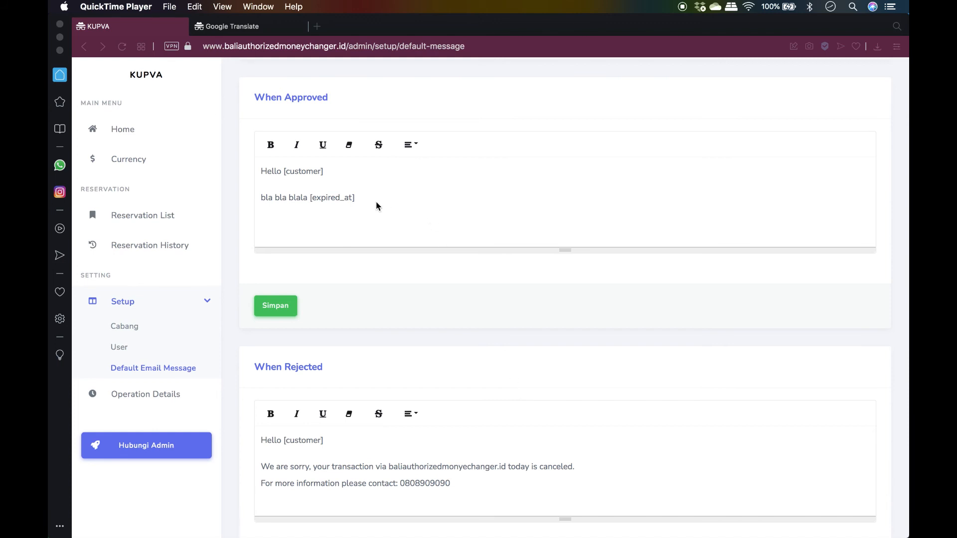
pyautogui.click(355, 198)
pyautogui.moveTo(355, 197); pyautogui.dragTo(252, 170)
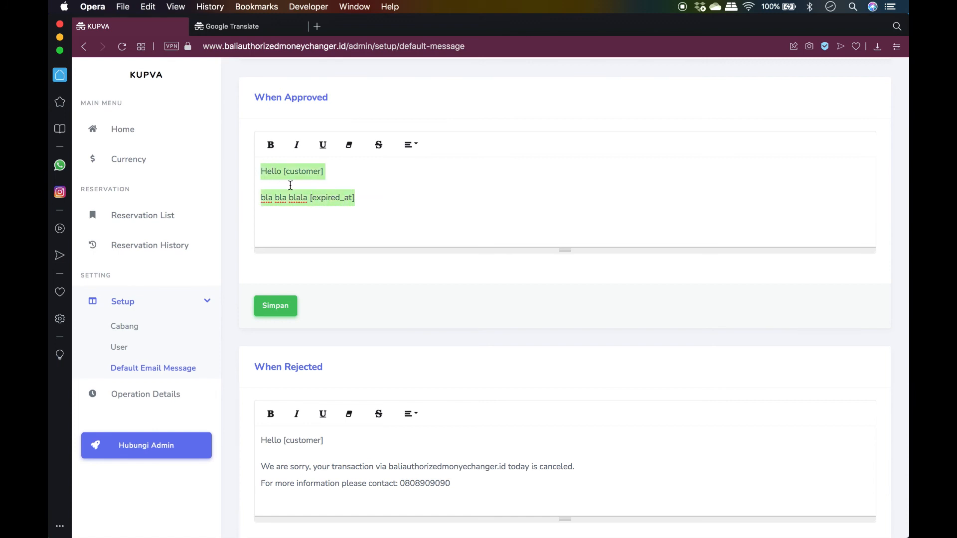
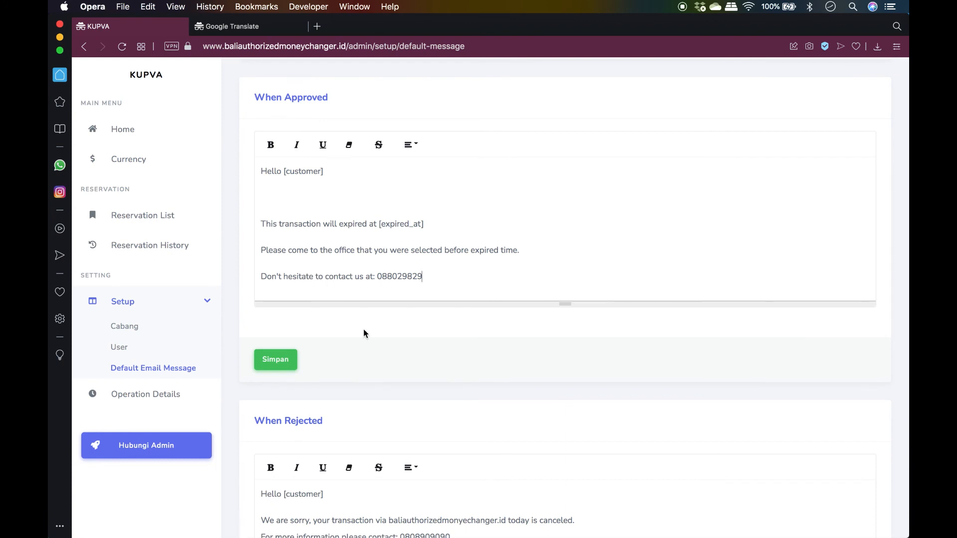
pyautogui.click(277, 365)
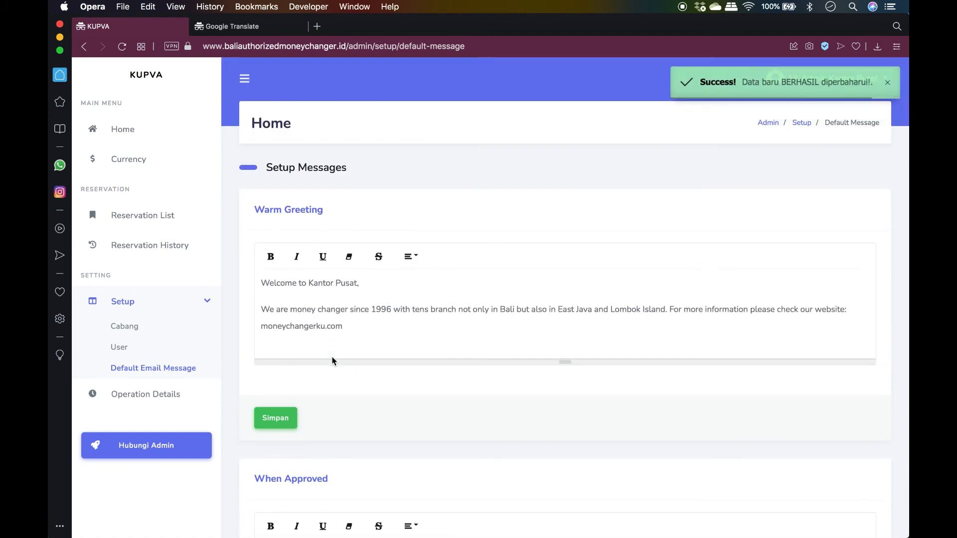
# Save the When Rejected template telling customers their transaction is canceled and whom to contact
pyautogui.scroll(-7, 333, 361)
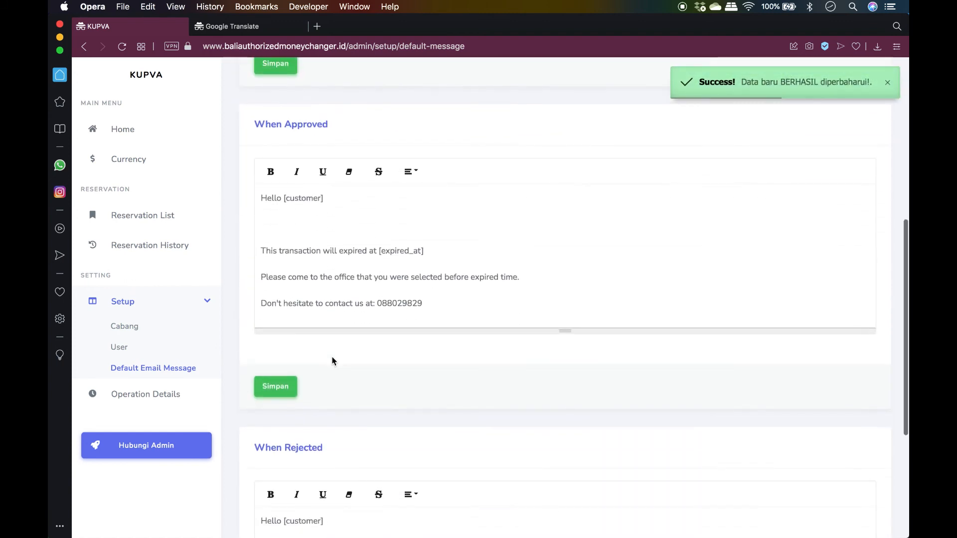
pyautogui.scroll(-1, 332, 361)
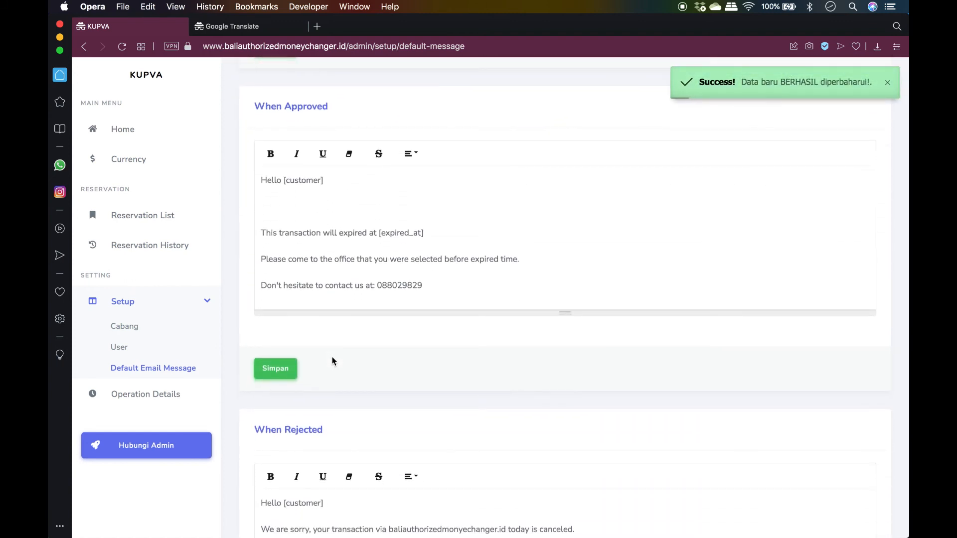
pyautogui.scroll(-3, 333, 361)
pyautogui.scroll(-2, 332, 361)
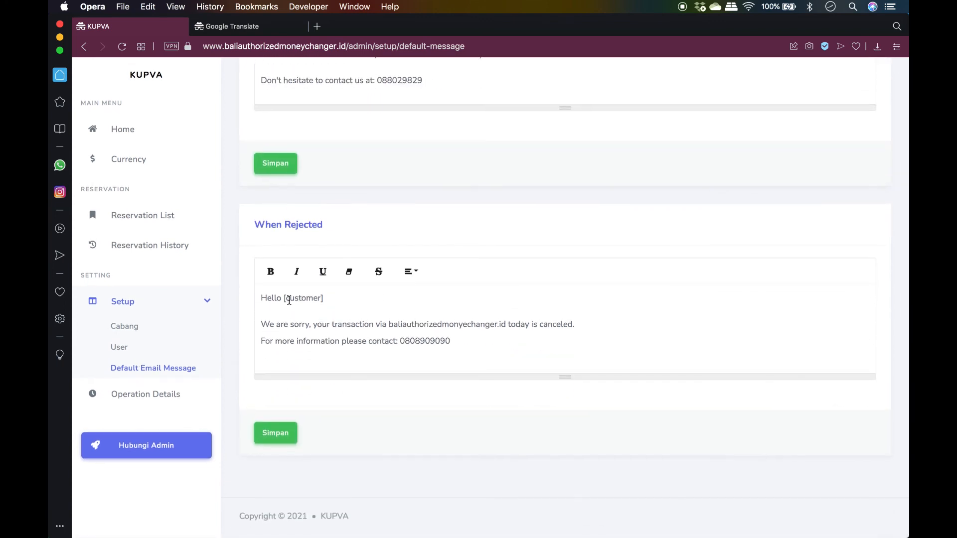
pyautogui.click(453, 341)
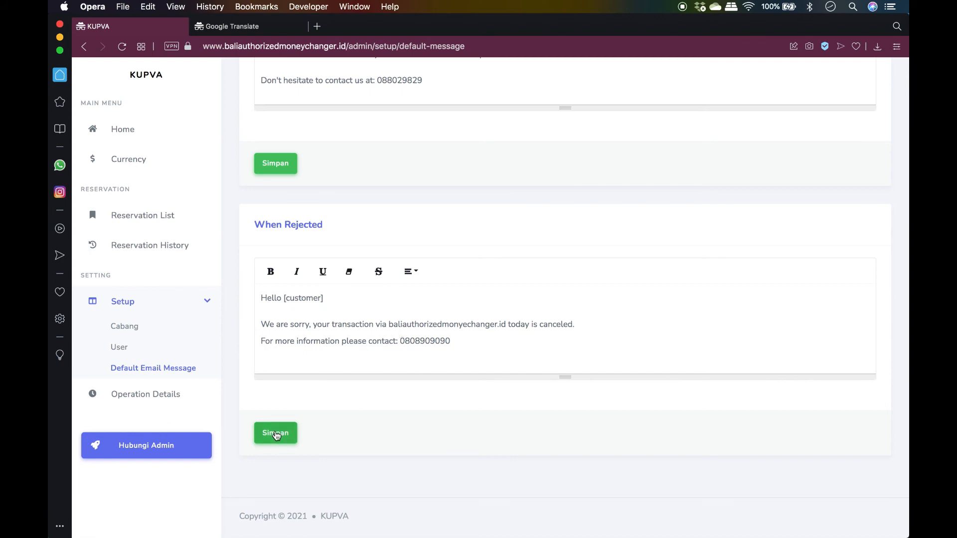
pyautogui.click(276, 433)
pyautogui.scroll(-6, 358, 397)
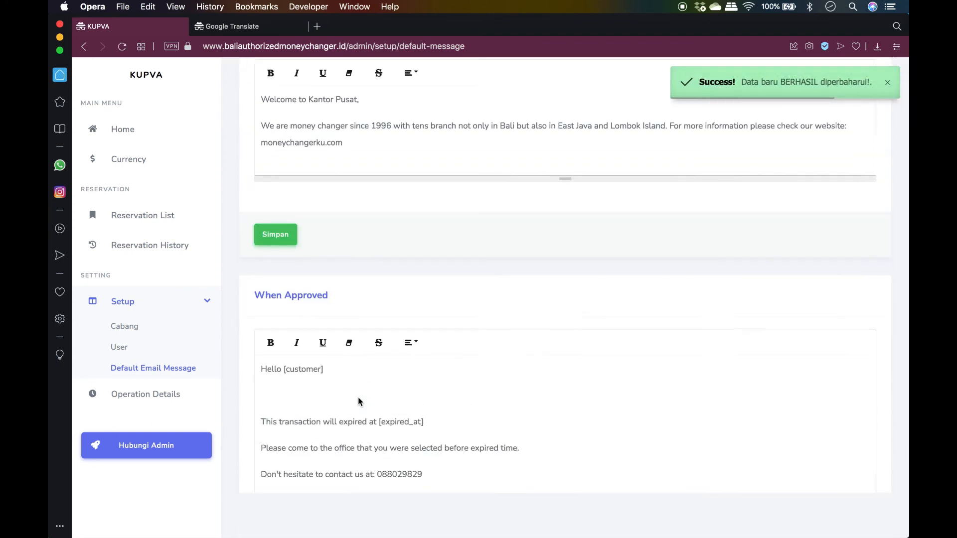
pyautogui.scroll(-2, 358, 397)
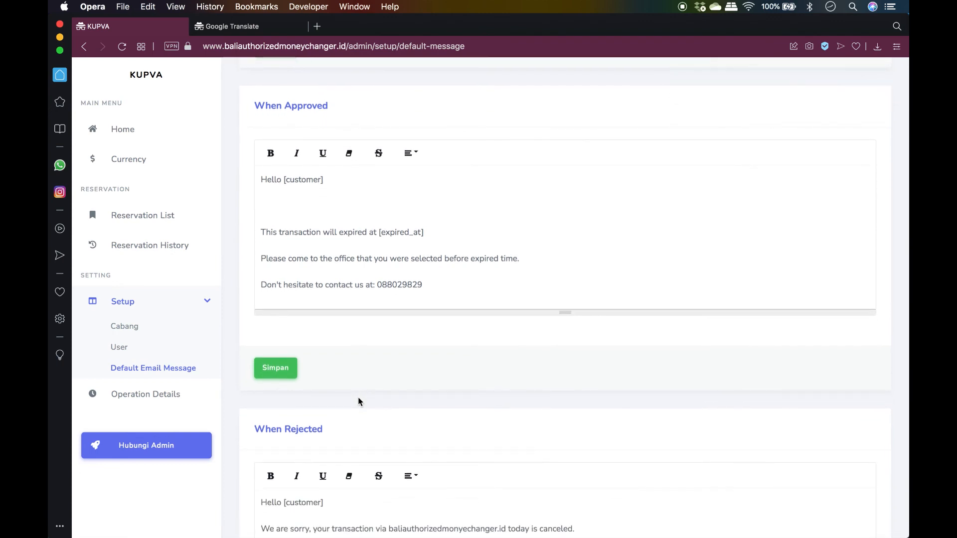
# Open the Operation Details weekly hours page and scroll down to the Sabtu and Minggu rows
pyautogui.click(160, 218)
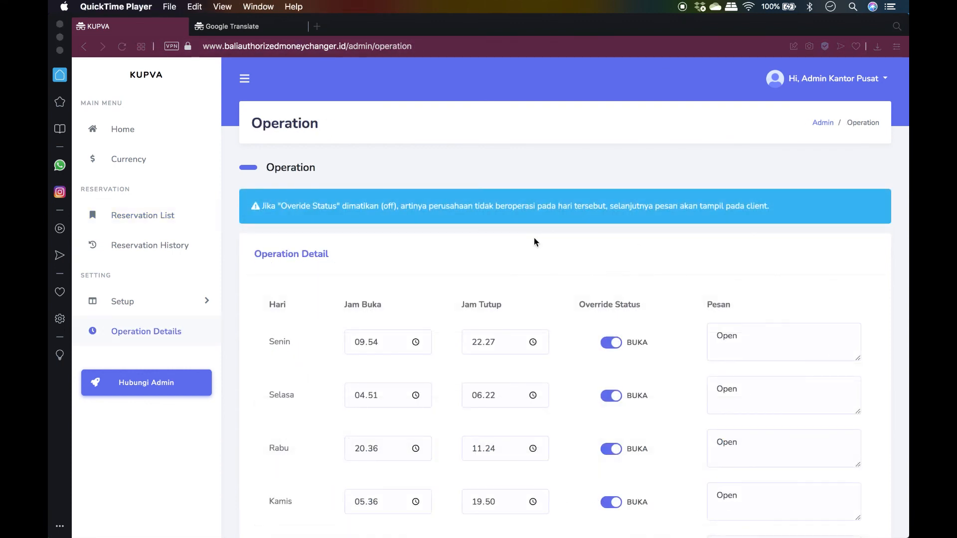
pyautogui.click(106, 335)
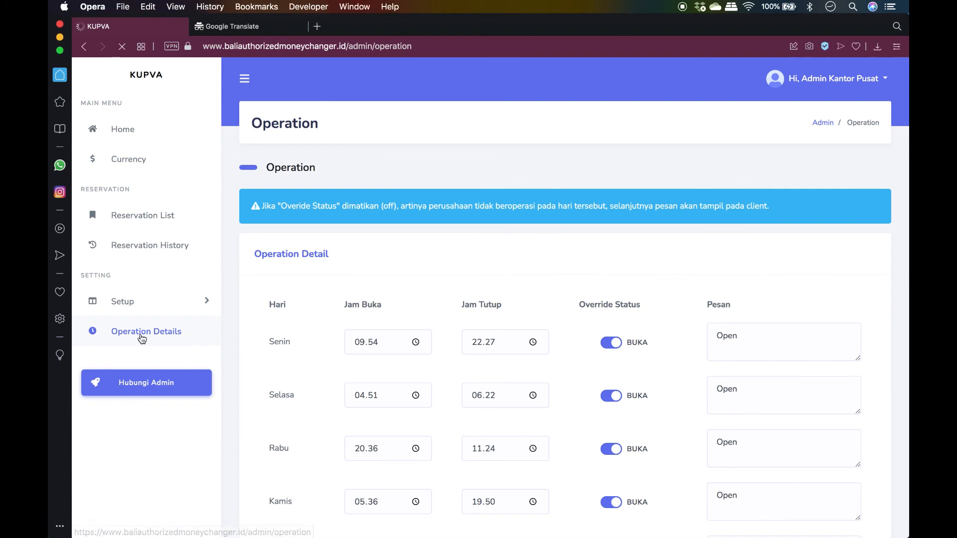
pyautogui.scroll(-5, 411, 307)
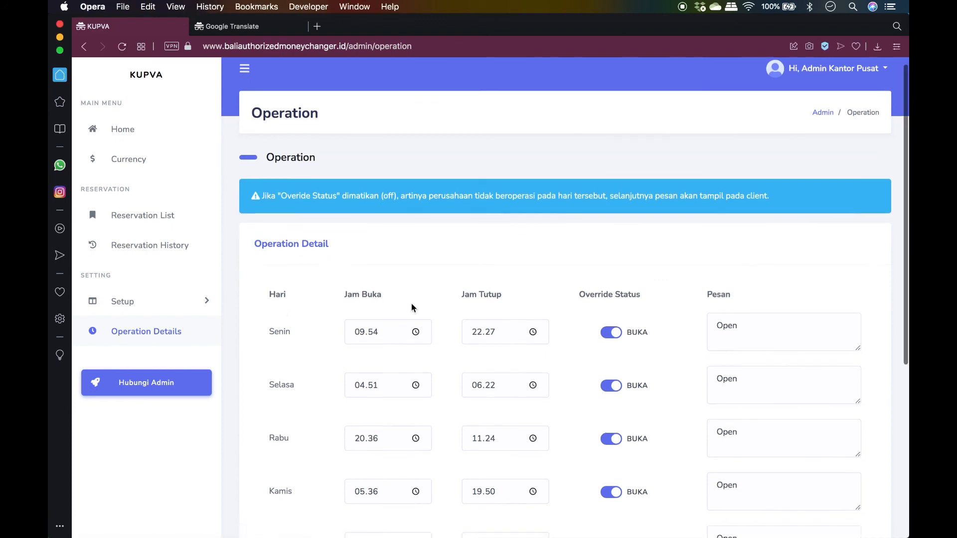
pyautogui.scroll(-2, 411, 306)
pyautogui.scroll(2, 411, 307)
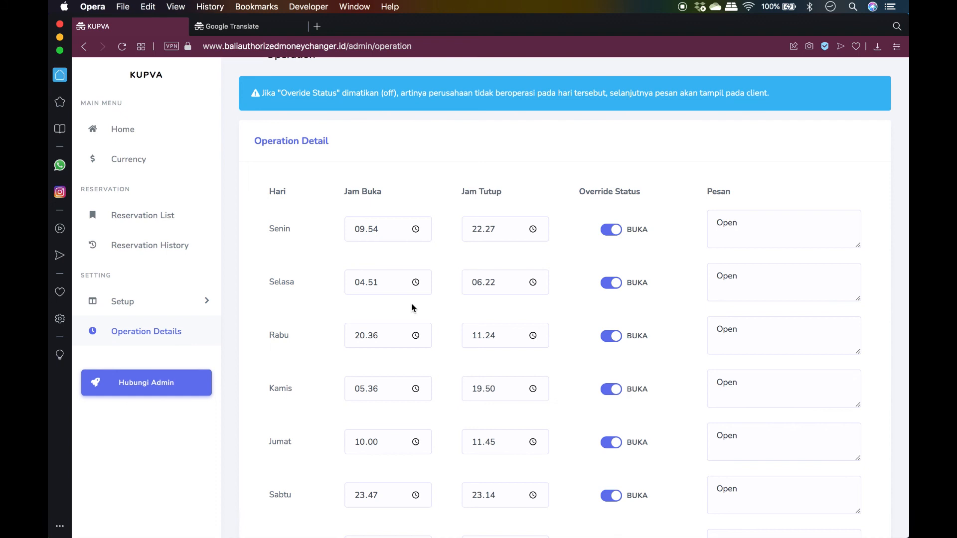
pyautogui.scroll(-3, 412, 307)
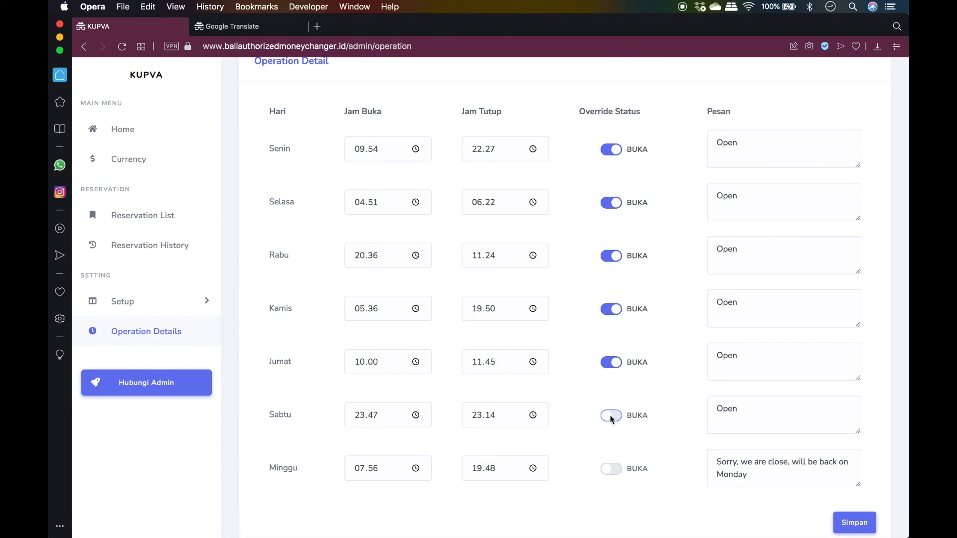
# Give Sabtu the closed message 'Sorry, we are close.' and save the weekly hours
pyautogui.doubleClick(738, 409)
pyautogui.write('Sor')
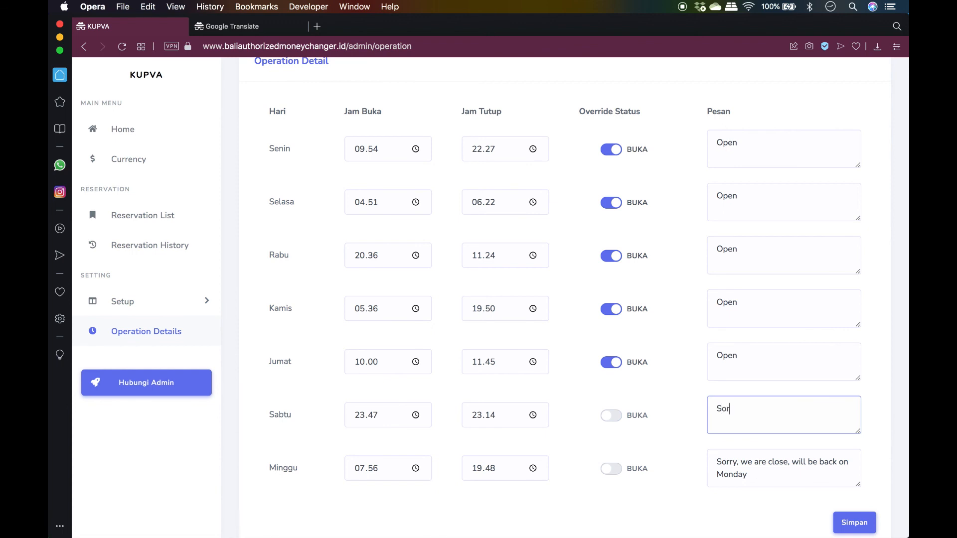
pyautogui.write('ry, we are close.')
pyautogui.click(860, 520)
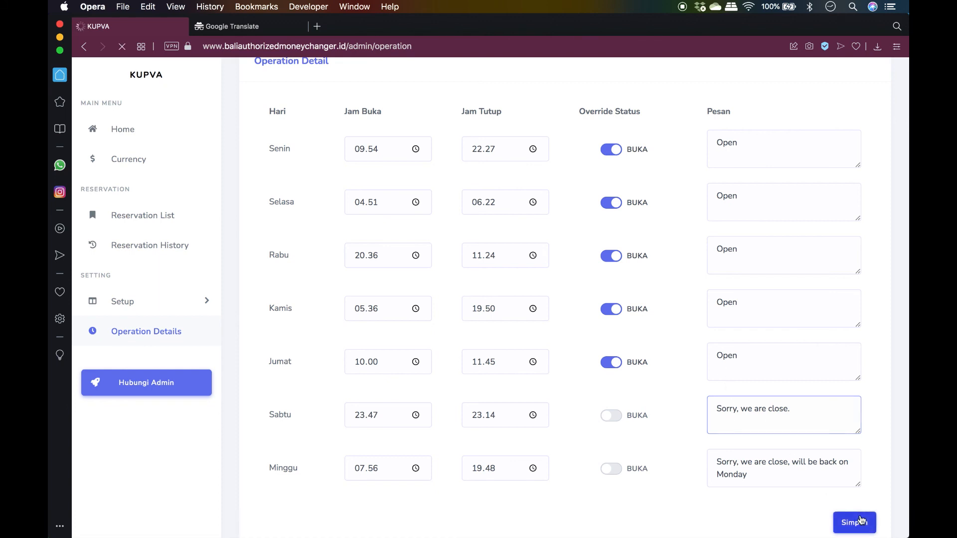
pyautogui.scroll(1, 796, 393)
# On the public site, expand the branch's weekly opening hours to check them
pyautogui.press('super+grave')
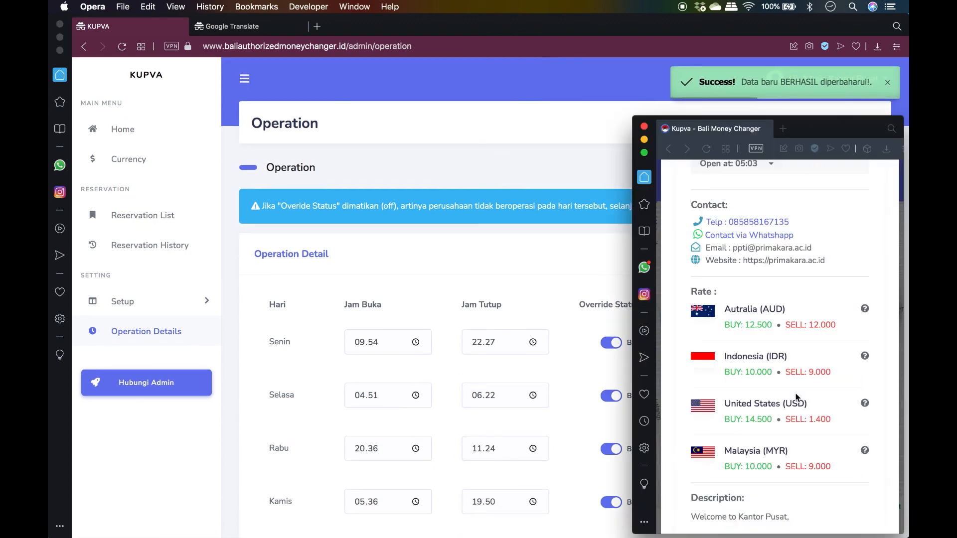
pyautogui.scroll(3, 752, 273)
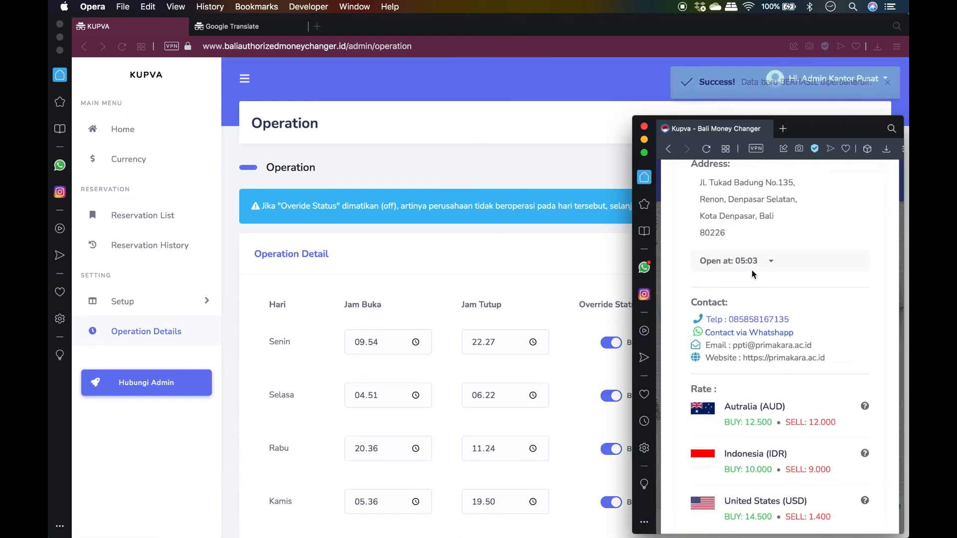
pyautogui.scroll(3, 752, 273)
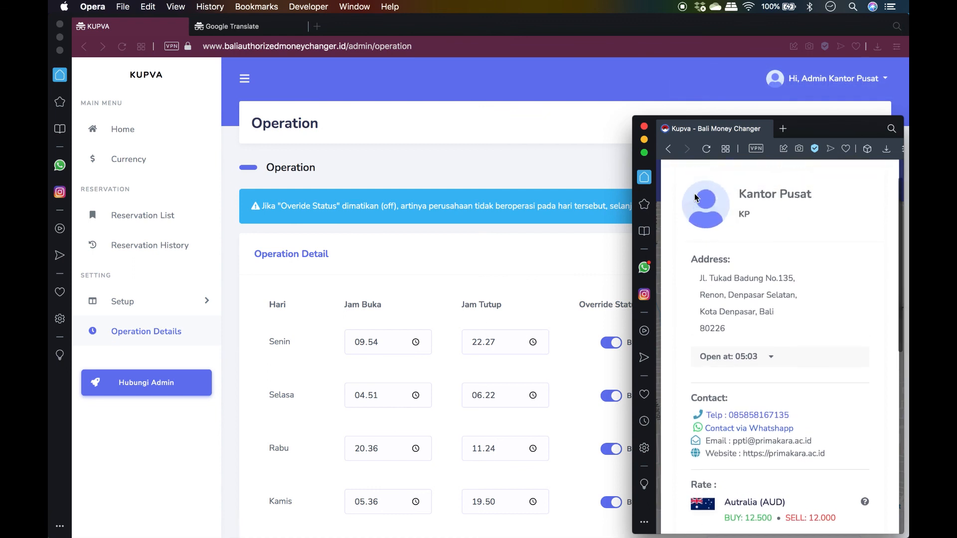
pyautogui.click(777, 363)
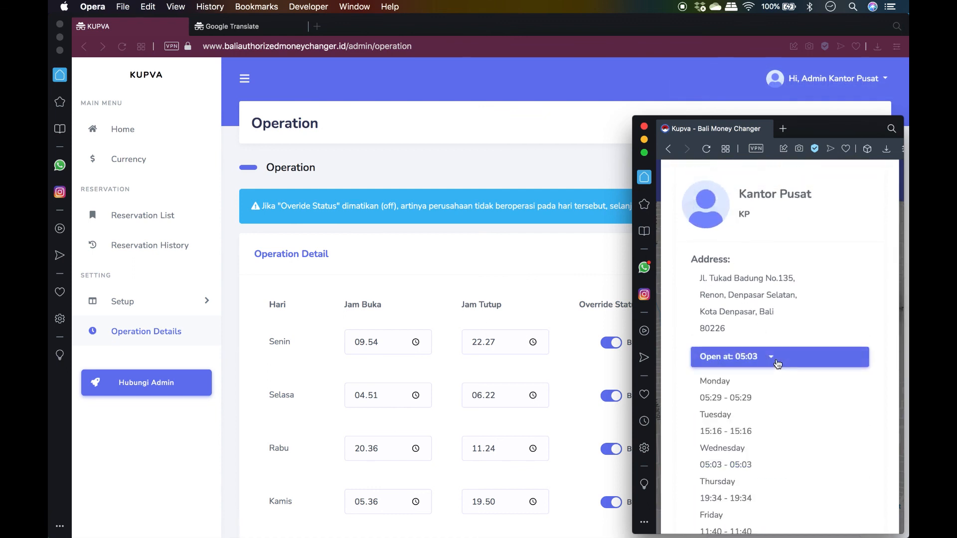
pyautogui.scroll(-4, 776, 360)
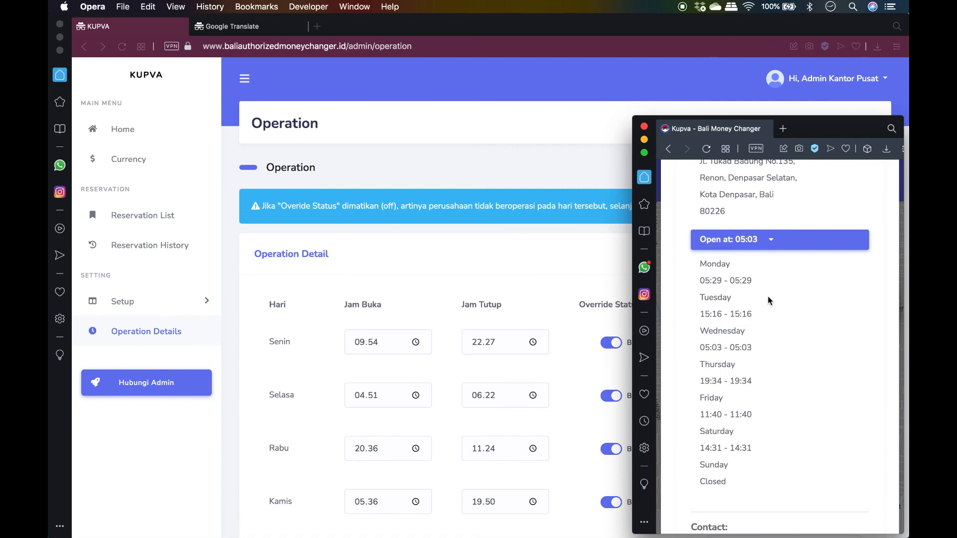
pyautogui.click(659, 206)
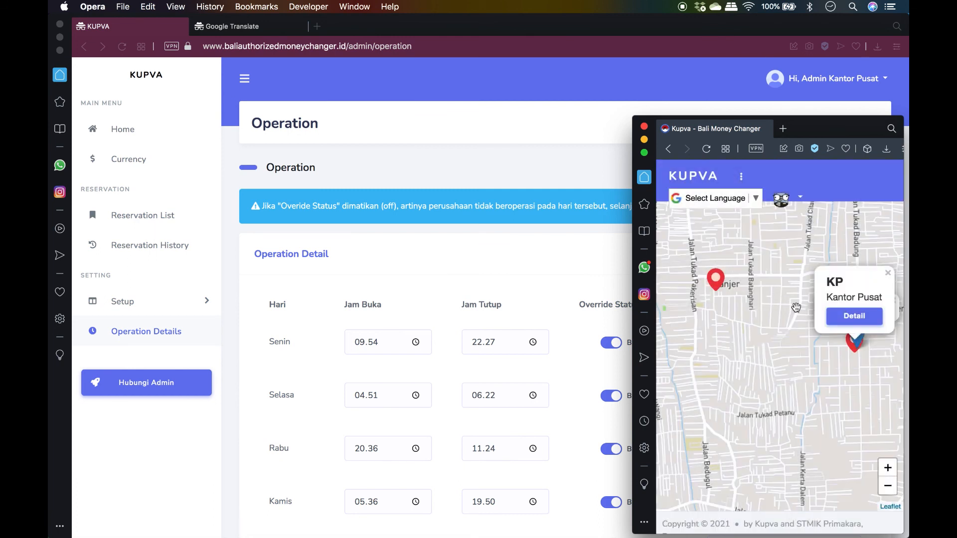
# Check the head office's exchange details and hours from its public map marker
pyautogui.click(570, 277)
pyautogui.scroll(-3, 459, 427)
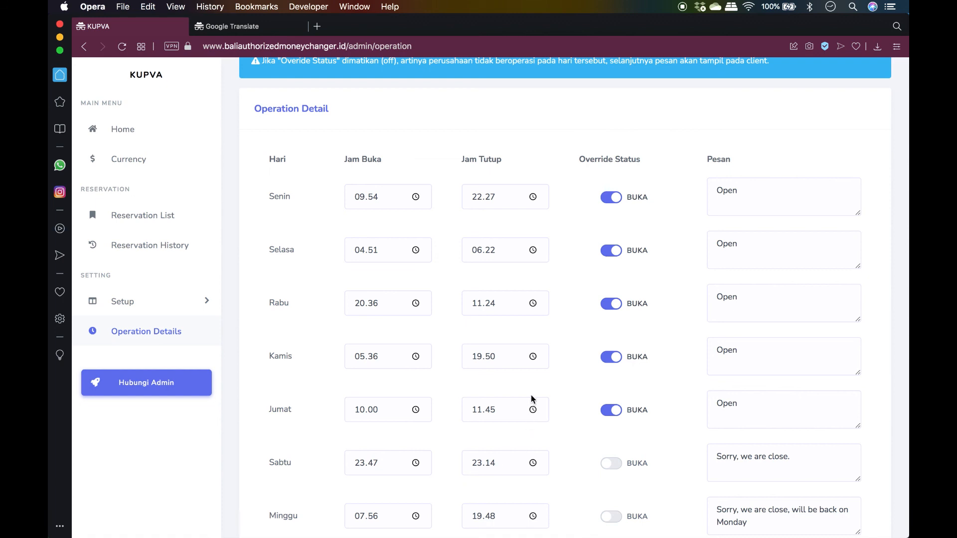
pyautogui.press('super+grave')
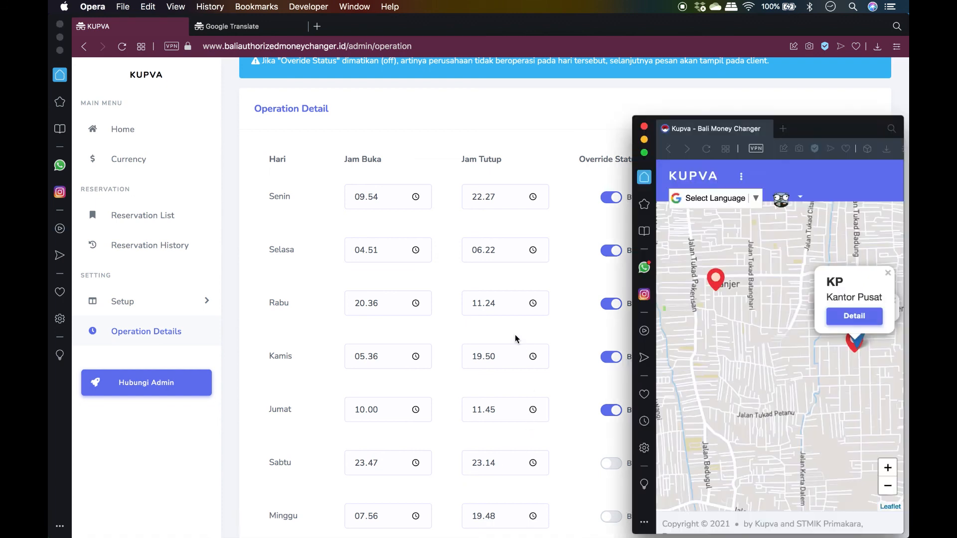
pyautogui.click(716, 281)
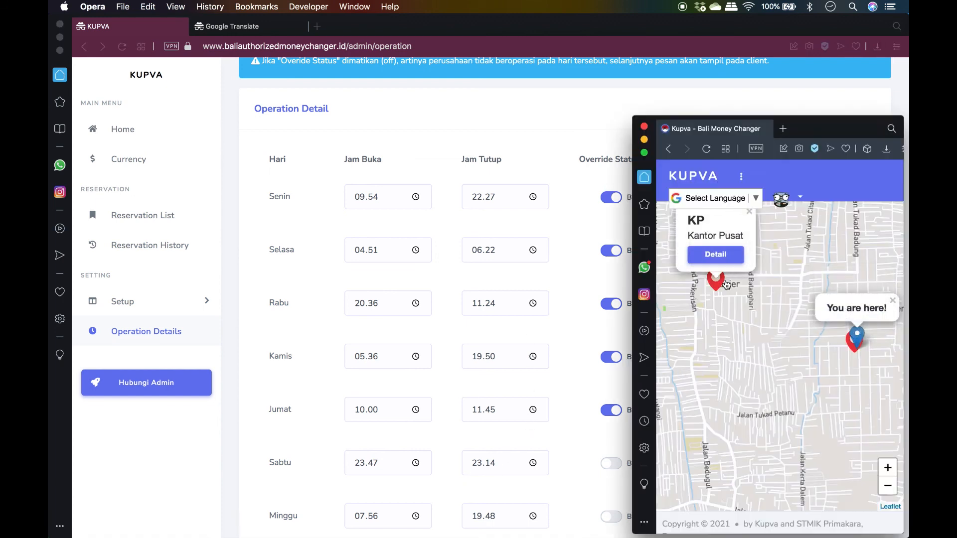
pyautogui.click(720, 256)
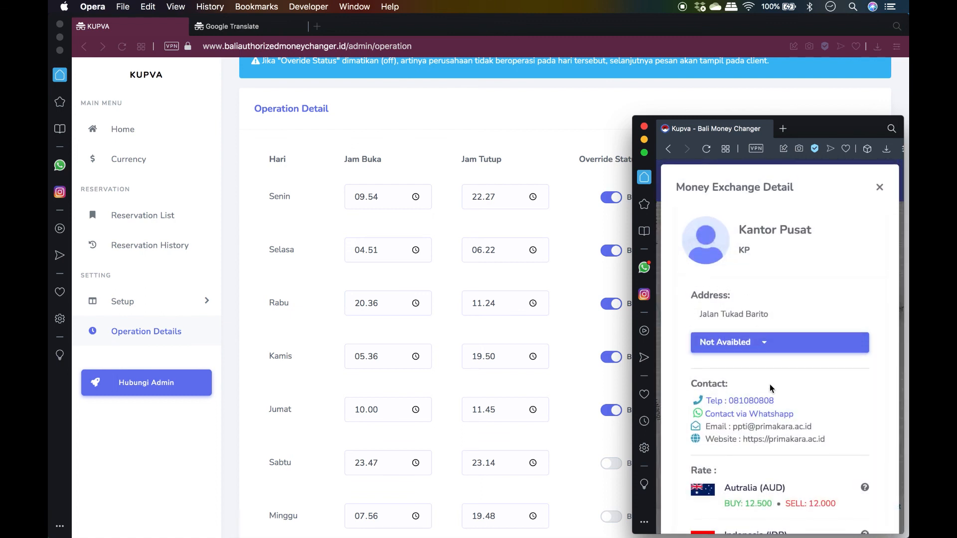
pyautogui.scroll(-1, 769, 384)
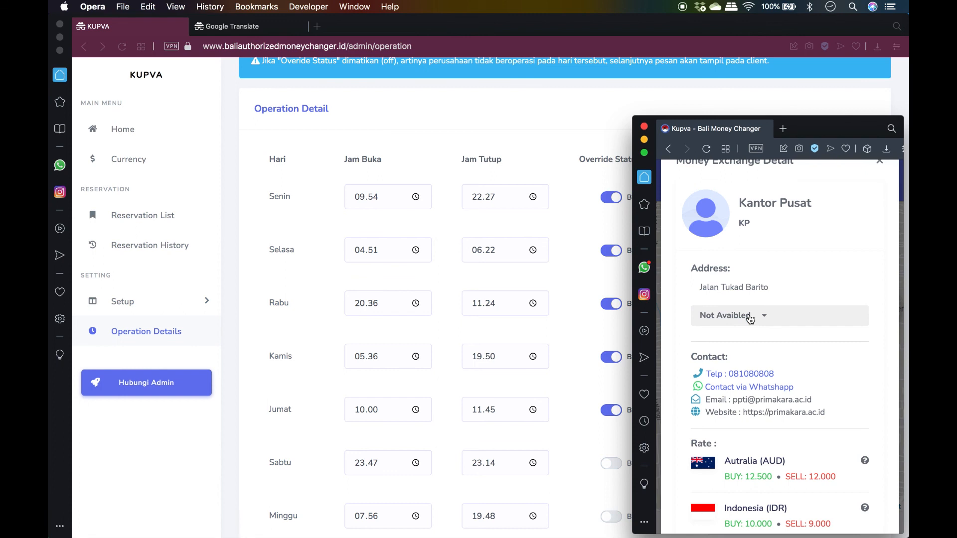
pyautogui.click(582, 258)
pyautogui.scroll(-3, 576, 274)
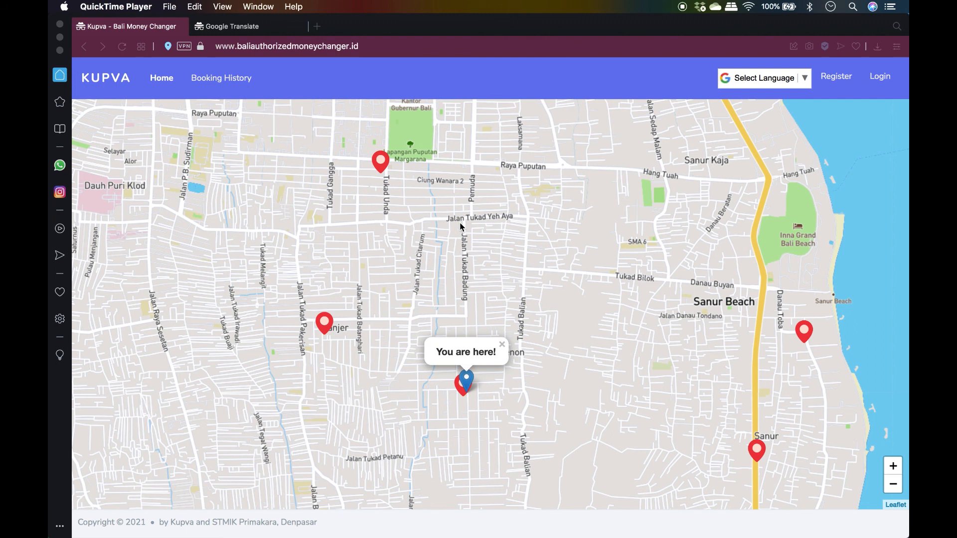
# Show and then dismiss the Kantor Pusat popup on the public map
pyautogui.click(381, 164)
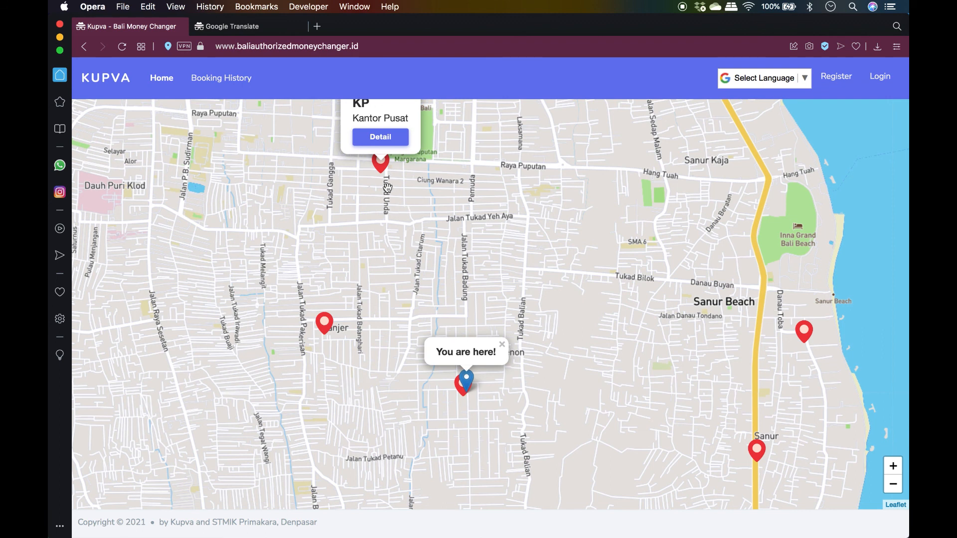
pyautogui.click(387, 188)
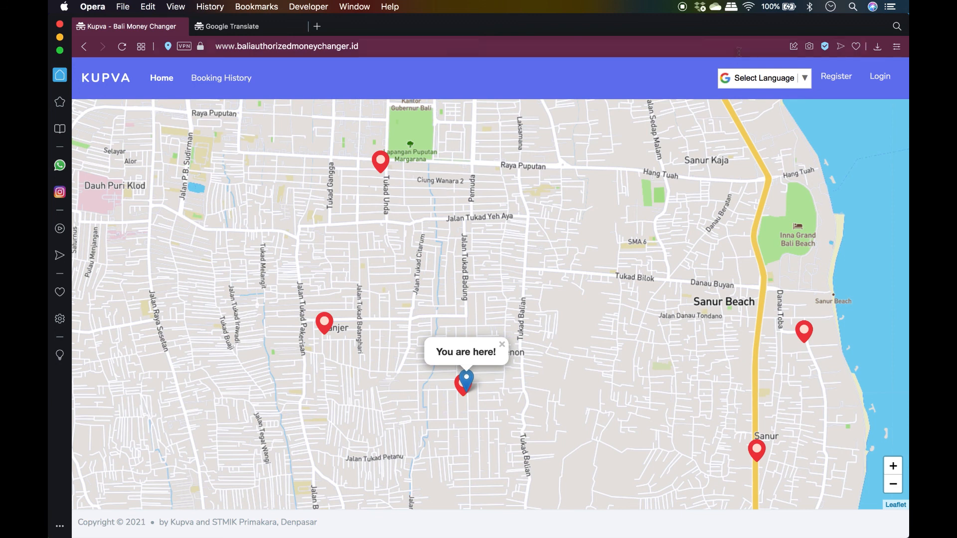
# Log in with the branch user's e-mail and password, then check the account menu
pyautogui.click(879, 77)
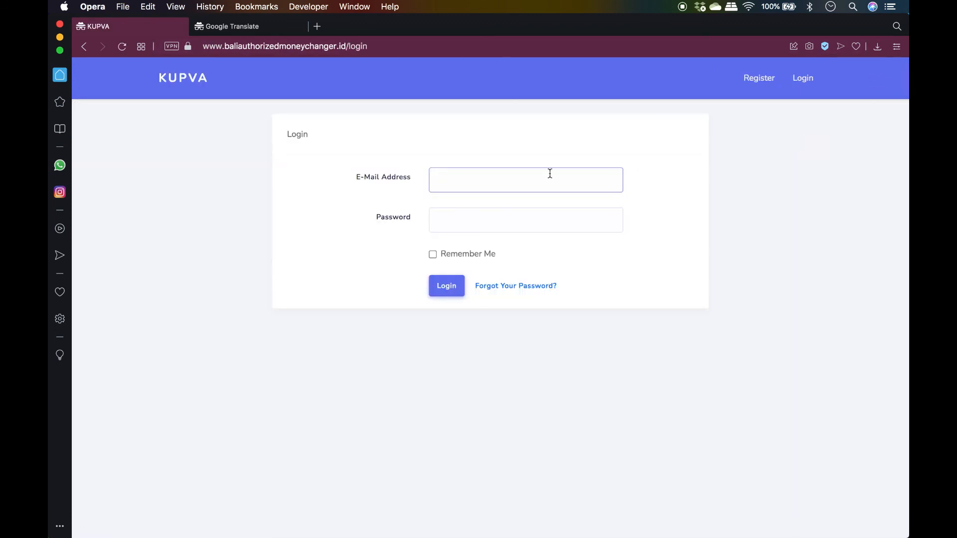
pyautogui.press('super+v')
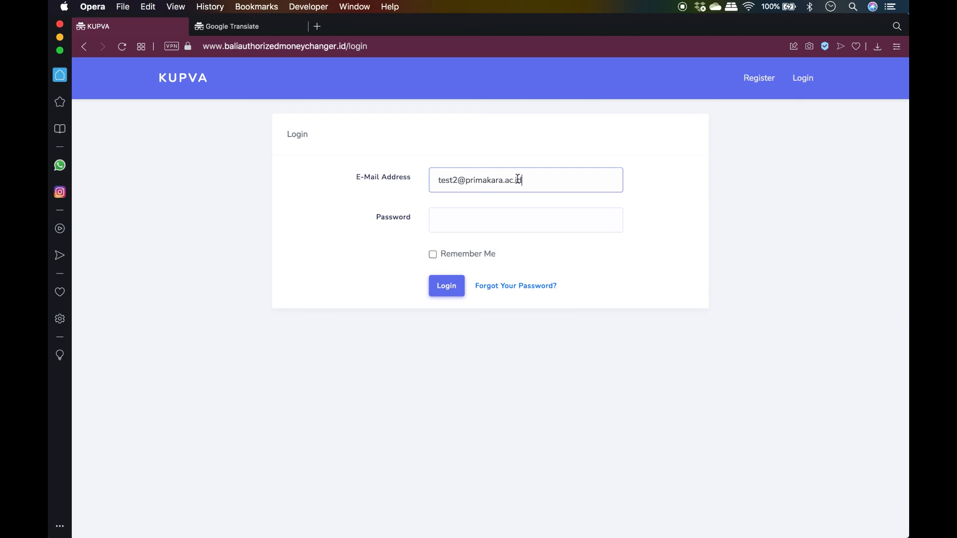
pyautogui.click(523, 216)
pyautogui.write('12345678')
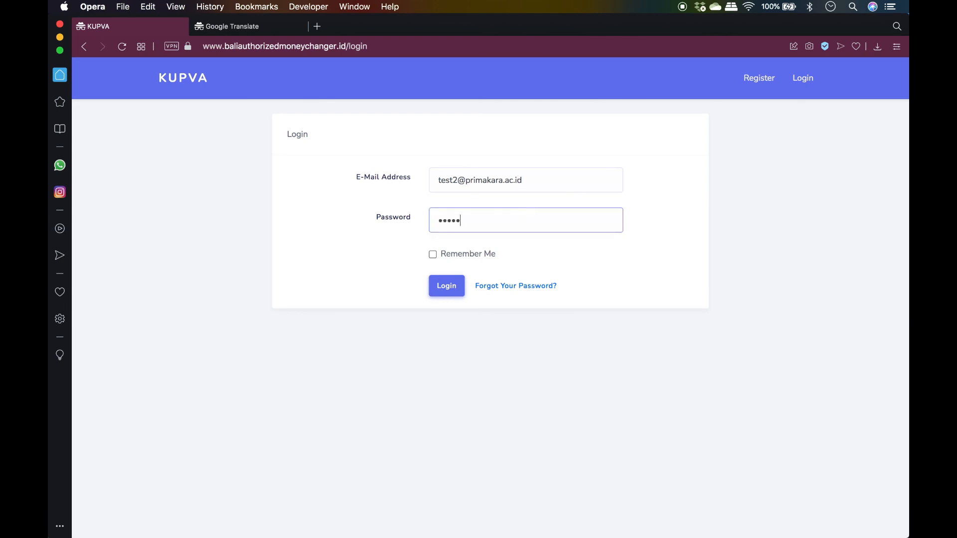
pyautogui.click(451, 287)
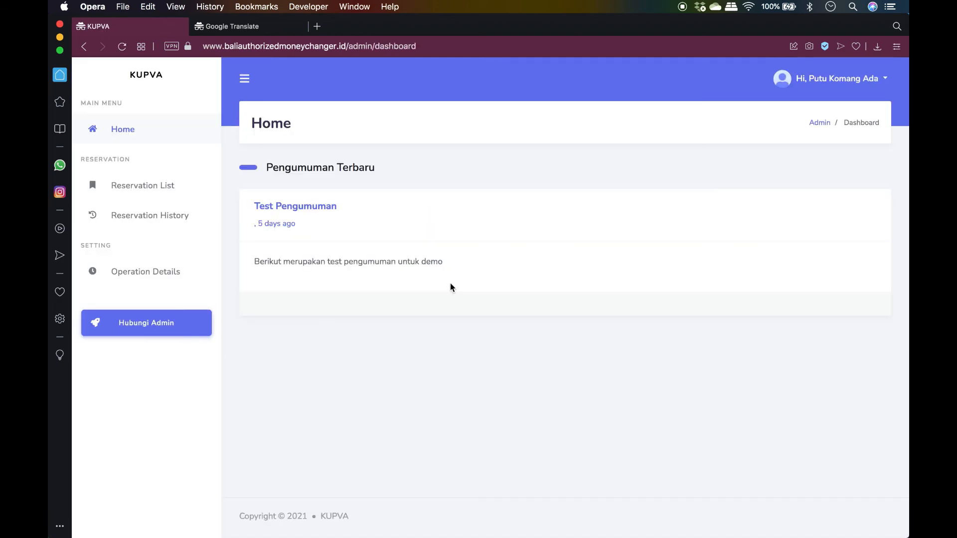
pyautogui.click(863, 82)
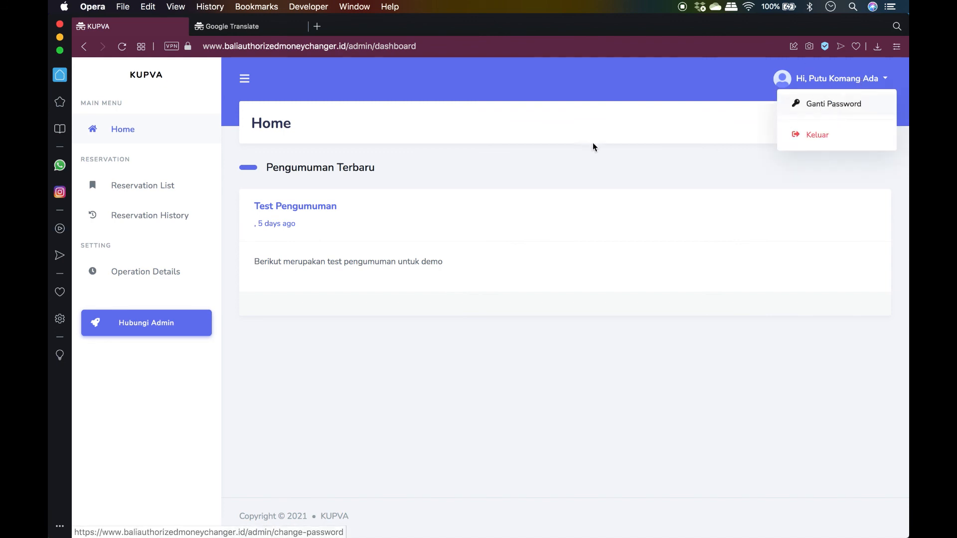
pyautogui.click(448, 137)
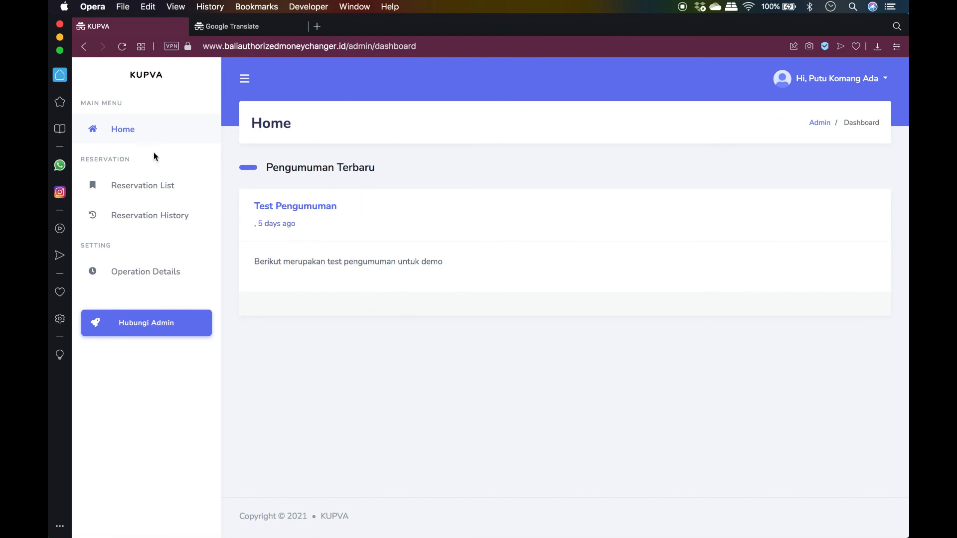
# Browse today's reservations and the Cabang Renon reservation history, then go to Operation Details
pyautogui.click(131, 186)
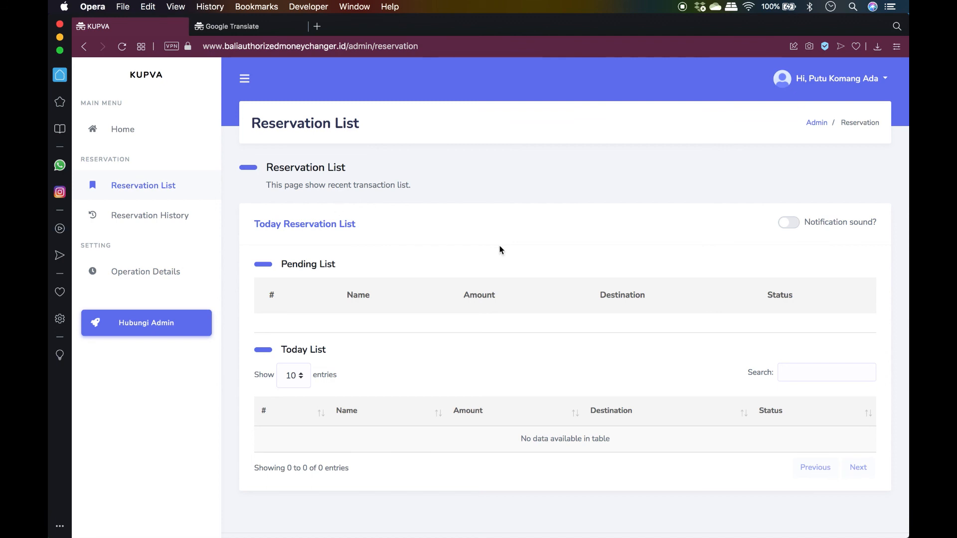
pyautogui.click(153, 217)
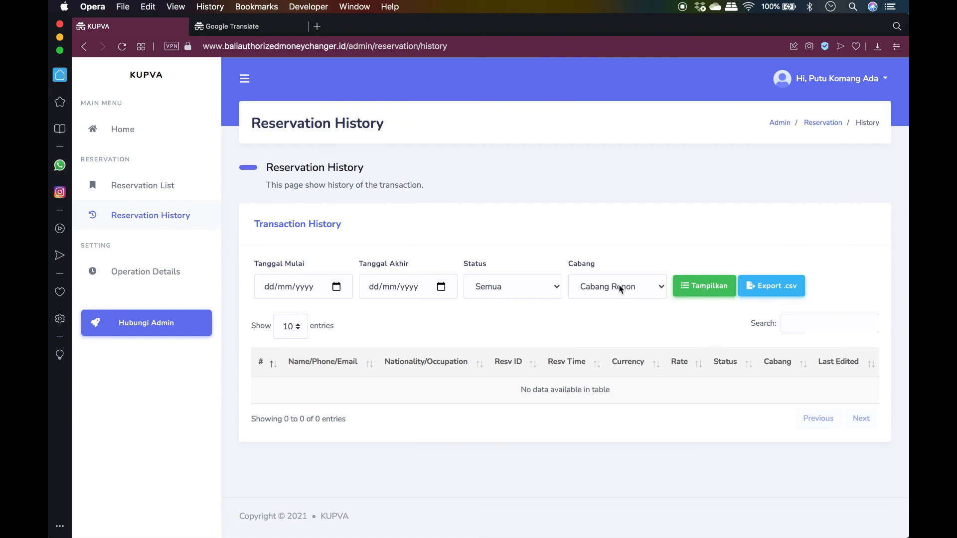
pyautogui.click(620, 287)
pyautogui.click(610, 286)
pyautogui.click(626, 287)
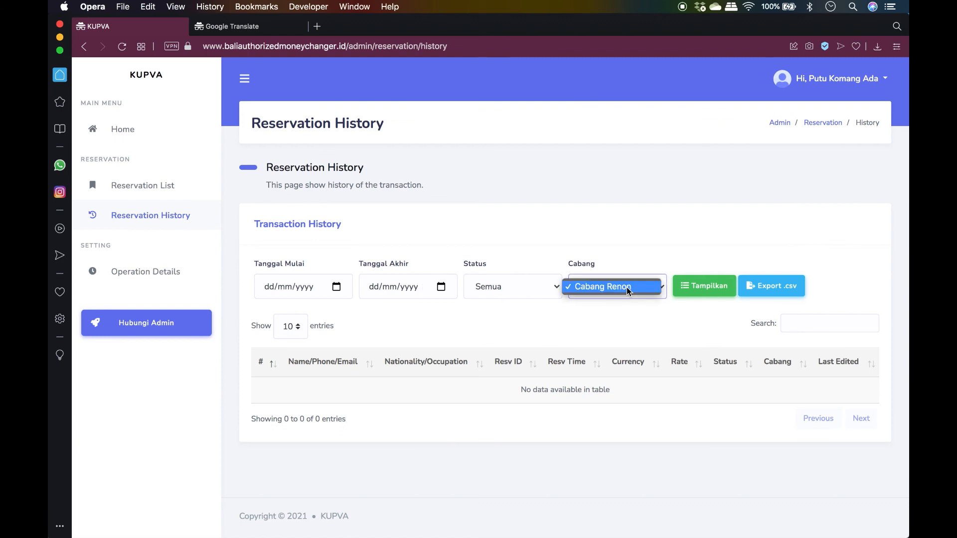
pyautogui.click(641, 261)
pyautogui.click(149, 272)
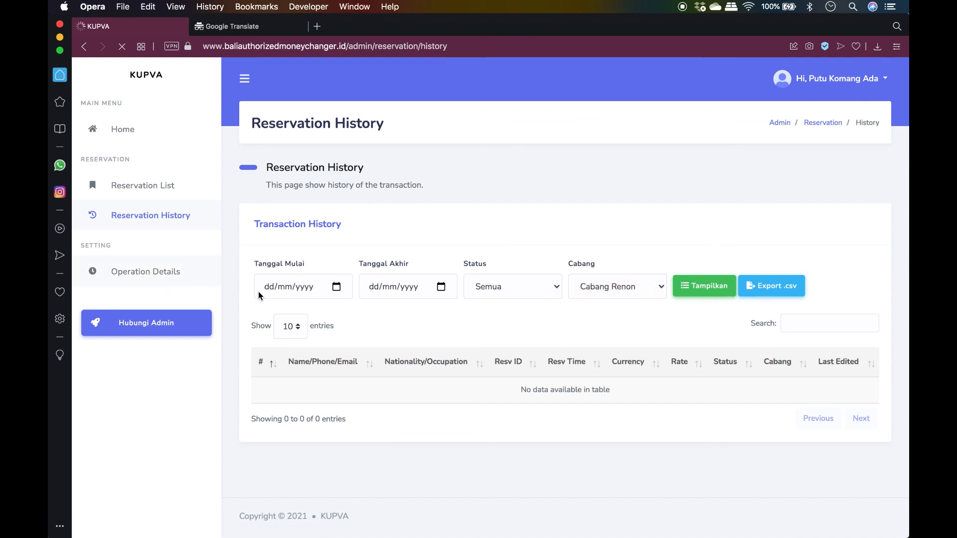
# Switch on the open toggles for Selasa, Rabu, Kamis and Jumat
pyautogui.scroll(-4, 585, 343)
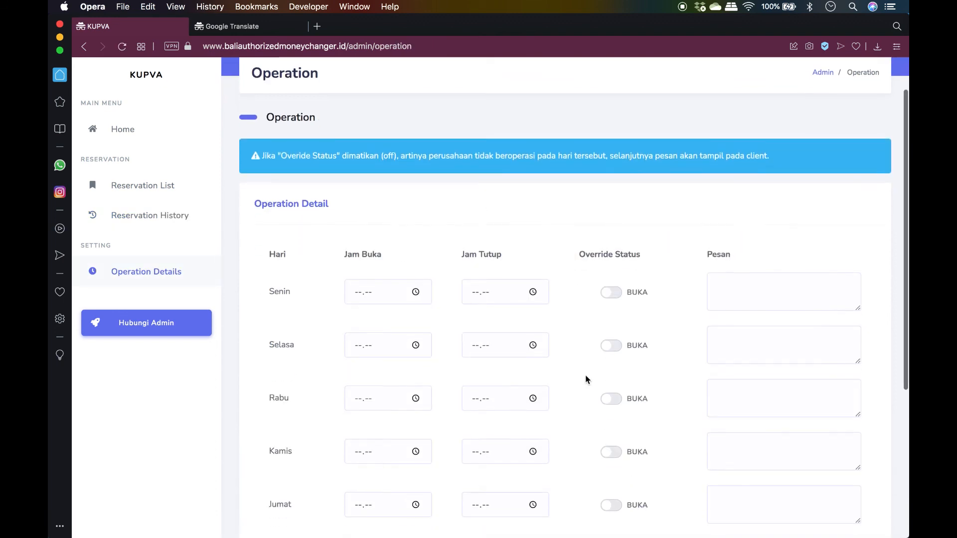
pyautogui.click(609, 242)
pyautogui.click(614, 295)
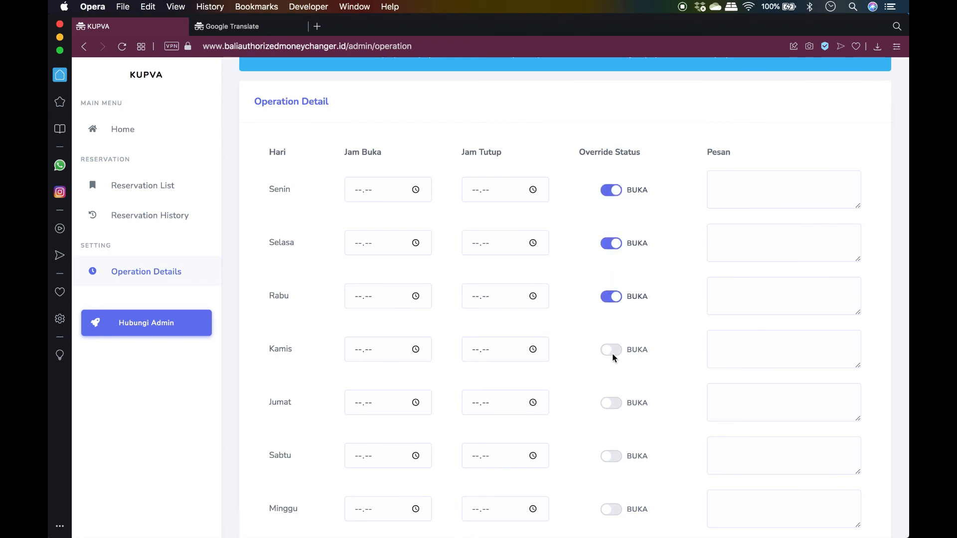
pyautogui.click(613, 351)
pyautogui.scroll(-3, 614, 357)
pyautogui.click(611, 296)
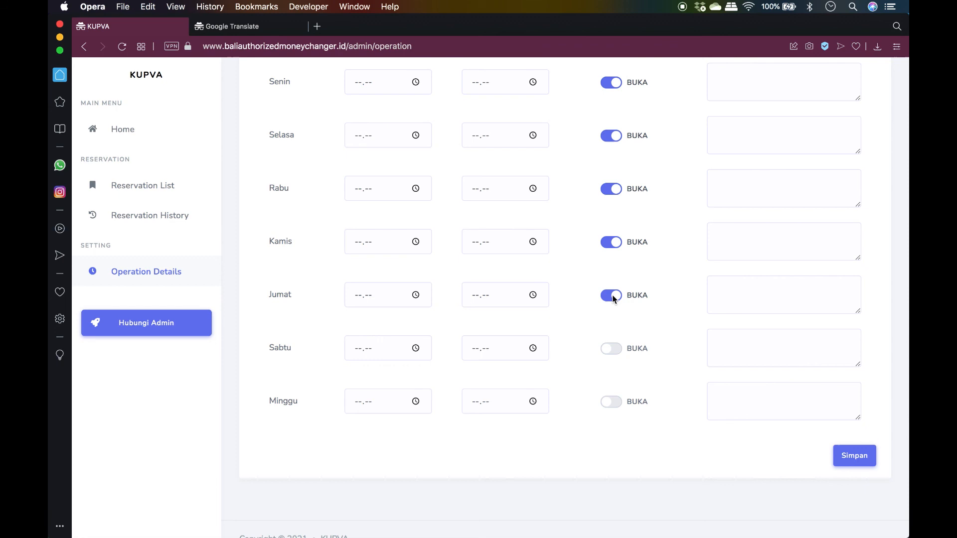
pyautogui.scroll(4, 518, 258)
# Enter opening hours 08.00–20.00 for Senin and Selasa
pyautogui.click(360, 207)
pyautogui.write('0800')
pyautogui.press('Tab')
pyautogui.write('20.00')
pyautogui.click(364, 268)
pyautogui.press('Left')
pyautogui.write('0')
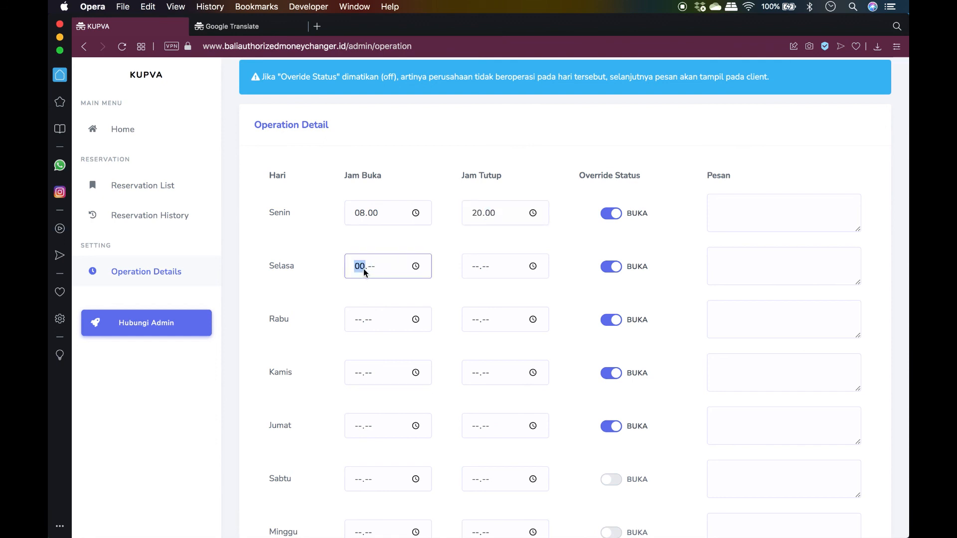
pyautogui.write('00')
pyautogui.press('Tab')
pyautogui.write('0')
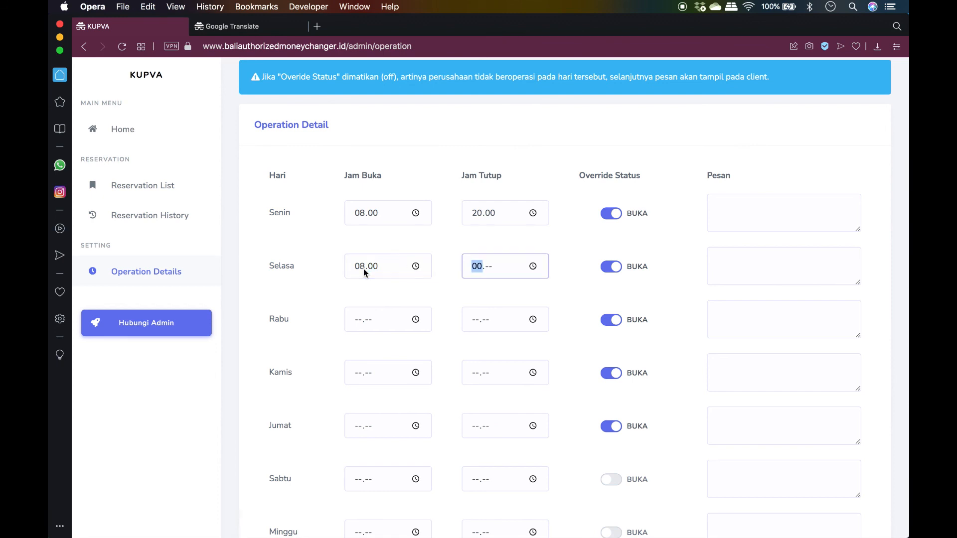
pyautogui.write('2')
pyautogui.press('Left')
pyautogui.write('2000')
# Enter 08.00–20.00 for Rabu, Kamis and Jumat and save the weekly hours
pyautogui.click(360, 319)
pyautogui.write('08.')
pyautogui.write('00')
pyautogui.press('Tab')
pyautogui.write('20')
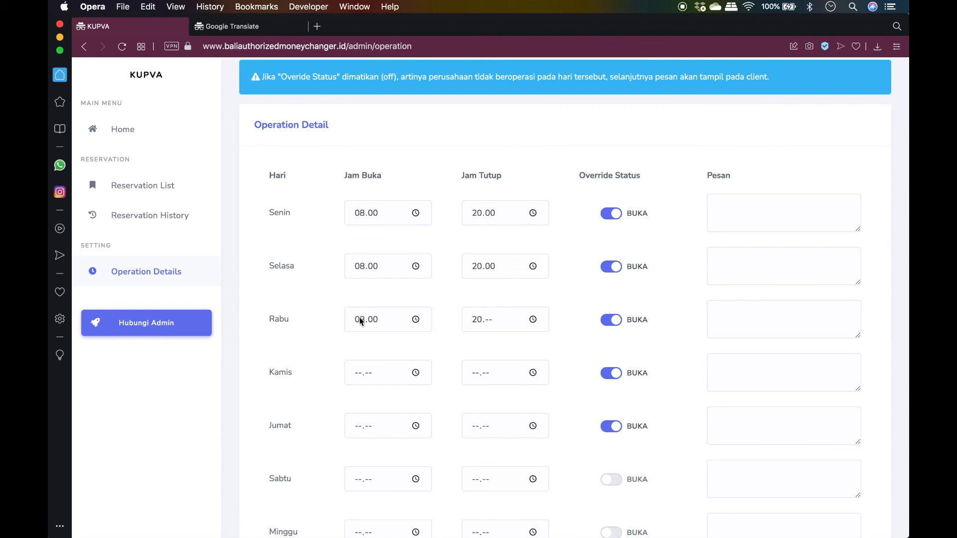
pyautogui.click(489, 319)
pyautogui.write('00')
pyautogui.click(367, 378)
pyautogui.write('0800')
pyautogui.press('Tab')
pyautogui.write('2000')
pyautogui.click(357, 425)
pyautogui.write('0800')
pyautogui.press('Tab')
pyautogui.write('20')
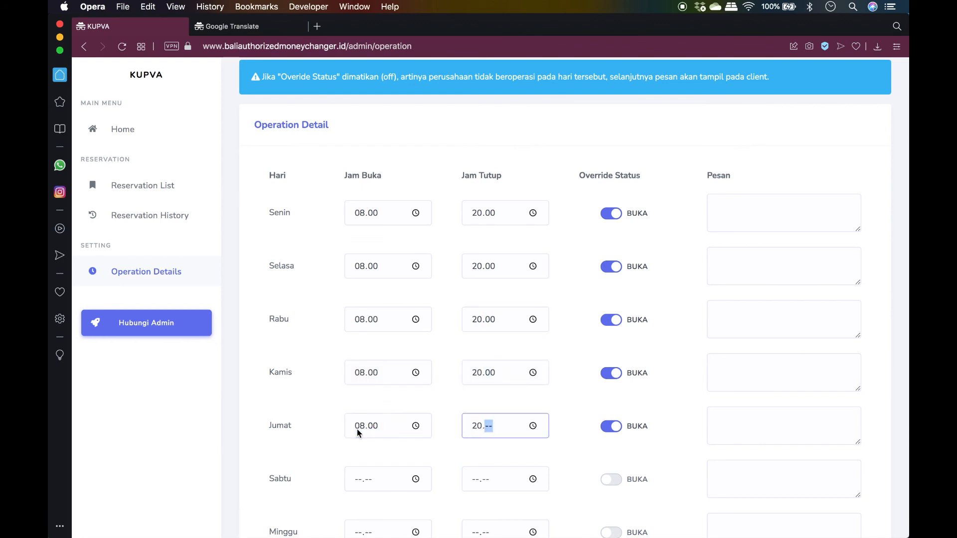
pyautogui.write('00')
pyautogui.scroll(-3, 596, 469)
pyautogui.click(853, 431)
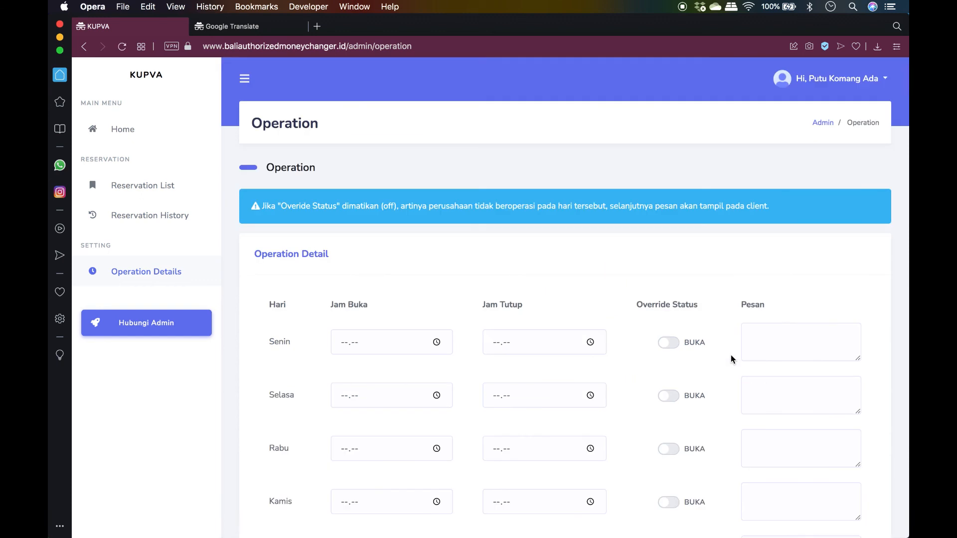
# Re-enter Senin as 08.20–08.20 and the next days as 08.00–20.00
pyautogui.scroll(-5, 731, 354)
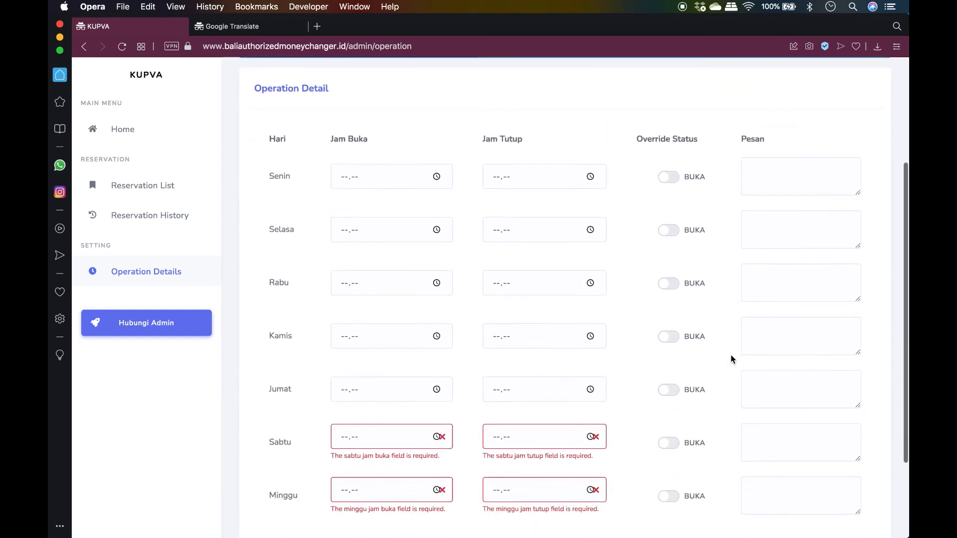
pyautogui.scroll(-1, 731, 354)
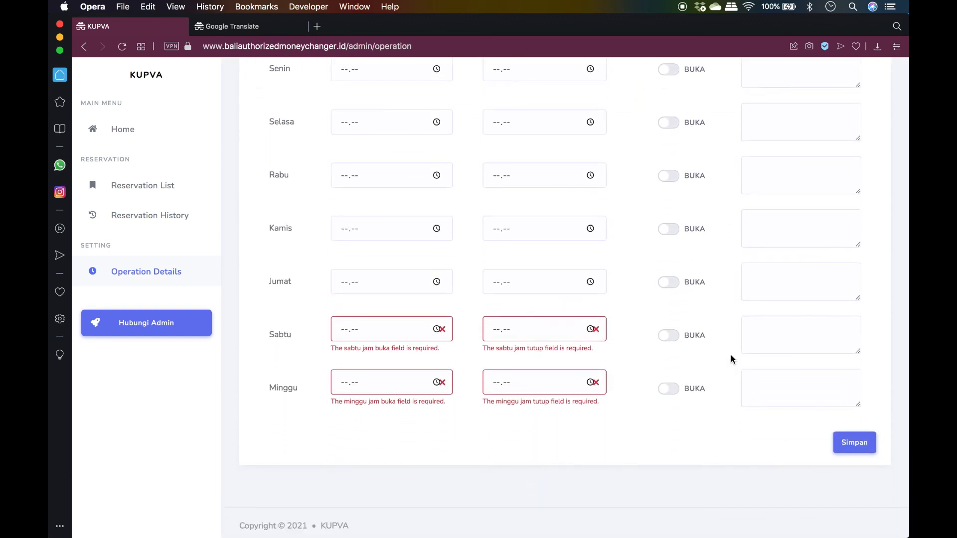
pyautogui.scroll(1, 612, 330)
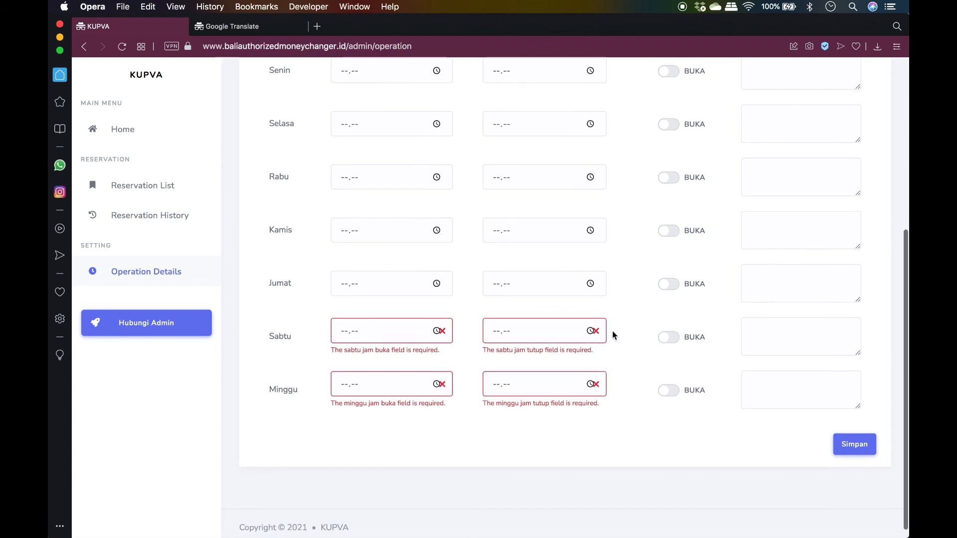
pyautogui.scroll(3, 611, 330)
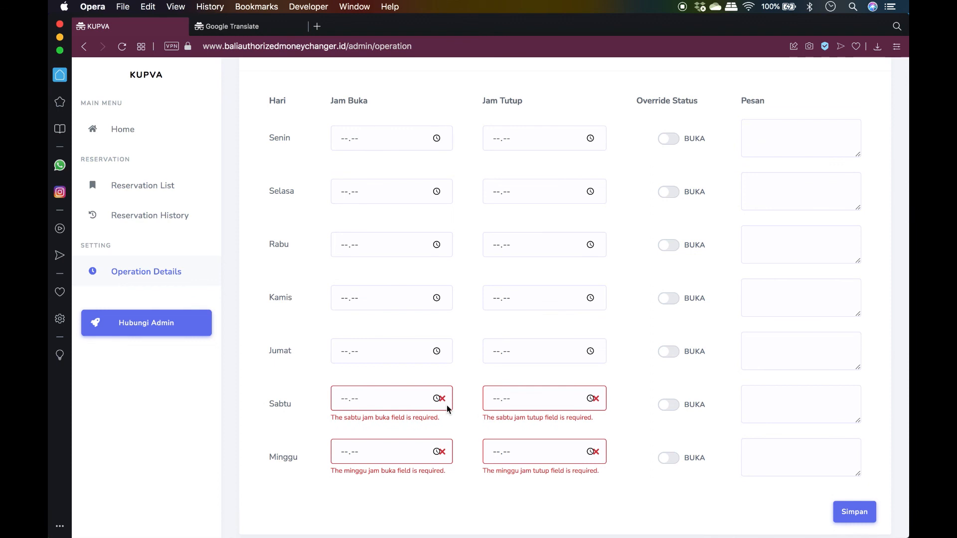
pyautogui.click(338, 134)
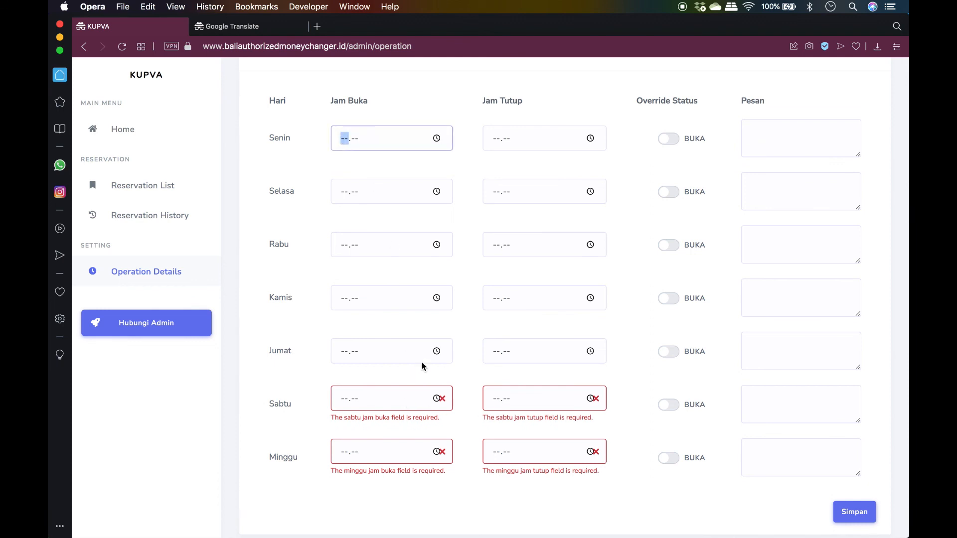
pyautogui.write('0820')
pyautogui.press('Tab')
pyautogui.write('0820')
pyautogui.press('Tab')
pyautogui.press('Tab')
pyautogui.press('Tab')
pyautogui.write('0800')
pyautogui.press('Tab')
pyautogui.press('Tab')
pyautogui.write('2000')
pyautogui.press('Tab')
pyautogui.press('Tab')
pyautogui.press('Tab')
pyautogui.press('Tab')
pyautogui.write('0800')
# Fill 08.00–20.00 into the remaining days' opening and closing time fields
pyautogui.press('Tab')
pyautogui.press('Tab')
pyautogui.write('2000')
pyautogui.press('Tab')
pyautogui.press('Tab')
pyautogui.press('Tab')
pyautogui.press('Tab')
pyautogui.write('0800')
pyautogui.press('Tab')
pyautogui.press('Tab')
pyautogui.write('2000')
pyautogui.press('Tab')
pyautogui.press('Tab')
pyautogui.press('Tab')
pyautogui.press('Tab')
pyautogui.write('0800')
pyautogui.press('Tab')
pyautogui.write('2000')
pyautogui.press('Tab')
pyautogui.press('Tab')
pyautogui.press('Tab')
pyautogui.press('Tab')
pyautogui.write('0800')
pyautogui.press('Tab')
pyautogui.press('Tab')
pyautogui.write('2000')
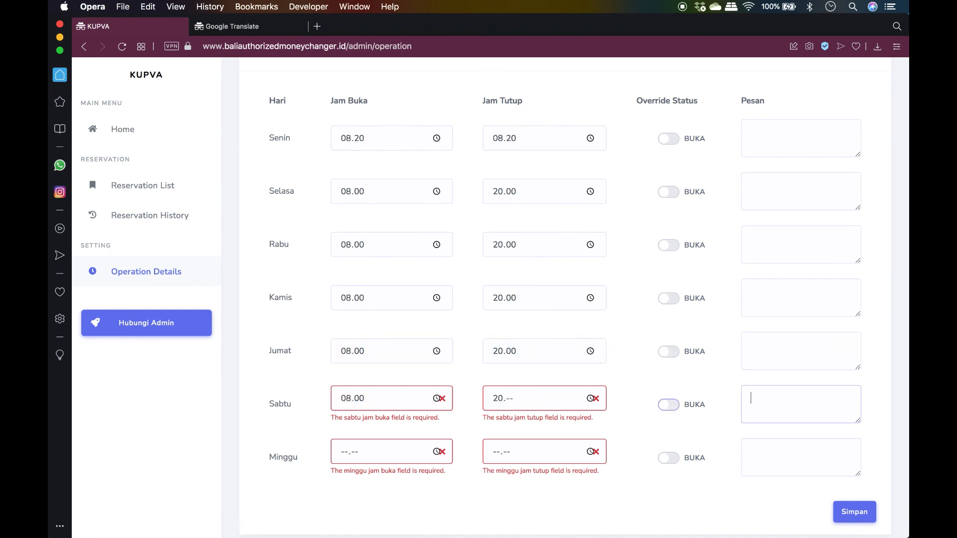
pyautogui.press('Tab')
pyautogui.press('Tab')
pyautogui.press('Tab')
pyautogui.press('Tab')
pyautogui.write('0800')
pyautogui.press('Tab')
pyautogui.press('Tab')
pyautogui.write('2000')
# Switch on Rabu–Jumat, give Sabtu and Minggu 'Sorry We Are Close', and save
pyautogui.click(670, 350)
pyautogui.click(673, 300)
pyautogui.click(668, 247)
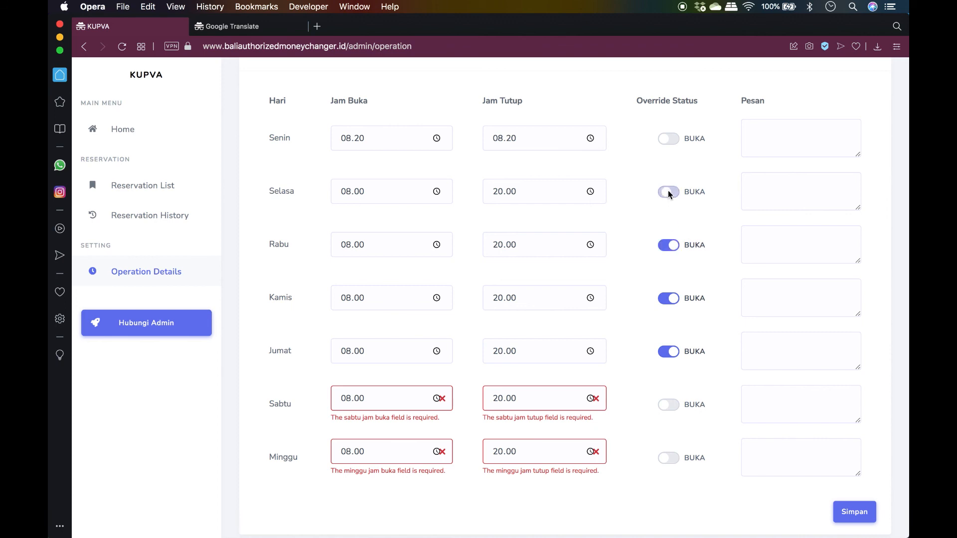
pyautogui.click(785, 412)
pyautogui.write('Sorry We A')
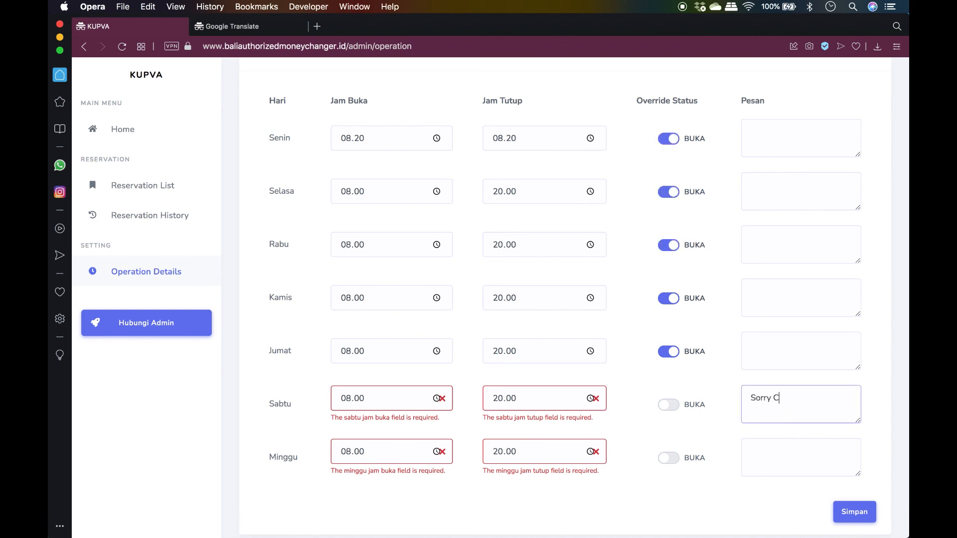
pyautogui.write('re Close')
pyautogui.click(818, 461)
pyautogui.write('Sorry We Are Close')
pyautogui.click(854, 512)
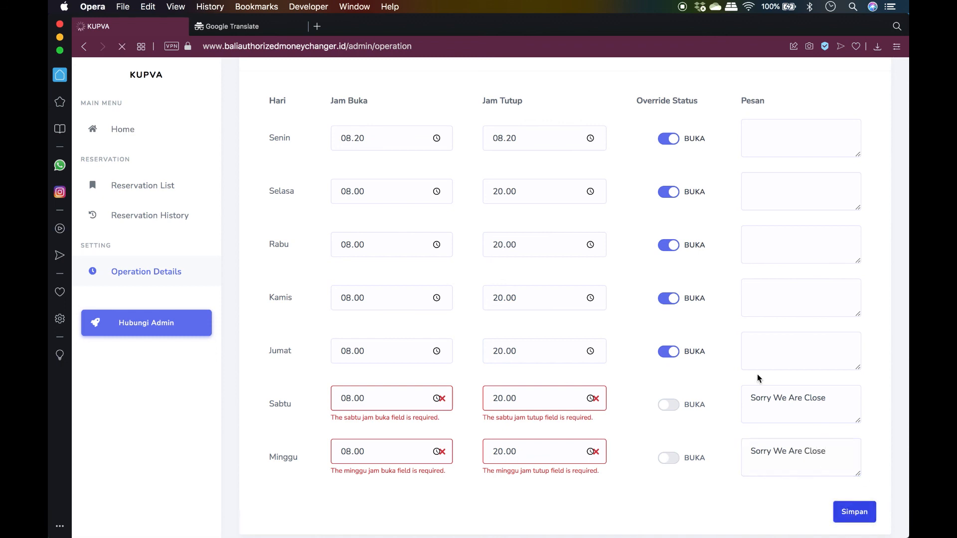
pyautogui.scroll(-4, 758, 375)
pyautogui.scroll(4, 758, 374)
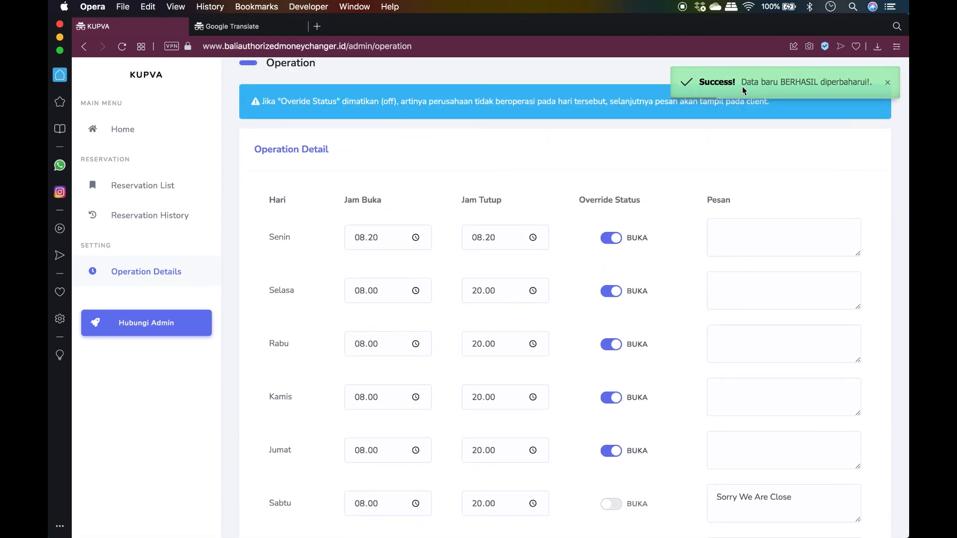
# Review the saved hours, then open the Cabang Renon reservation history
pyautogui.scroll(-2, 615, 299)
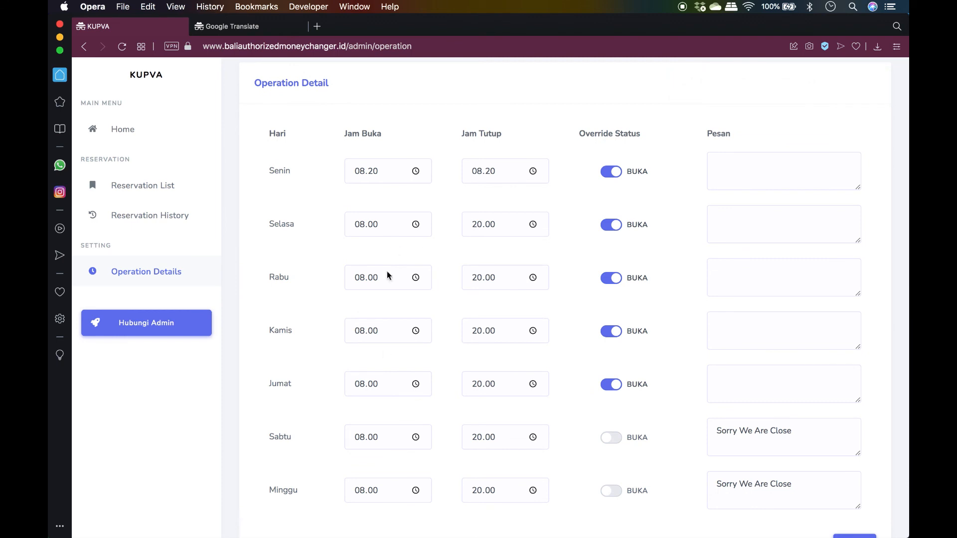
pyautogui.scroll(-2, 363, 443)
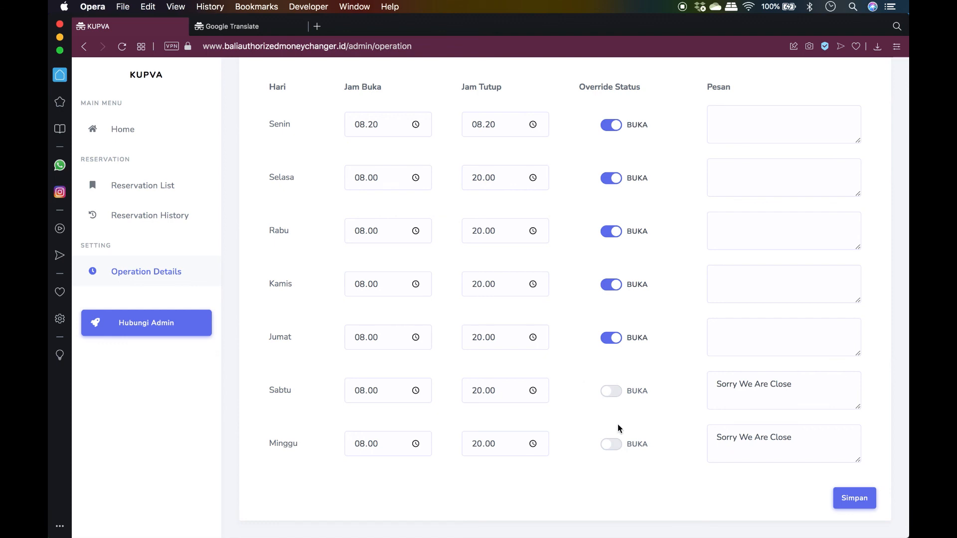
pyautogui.scroll(8, 584, 382)
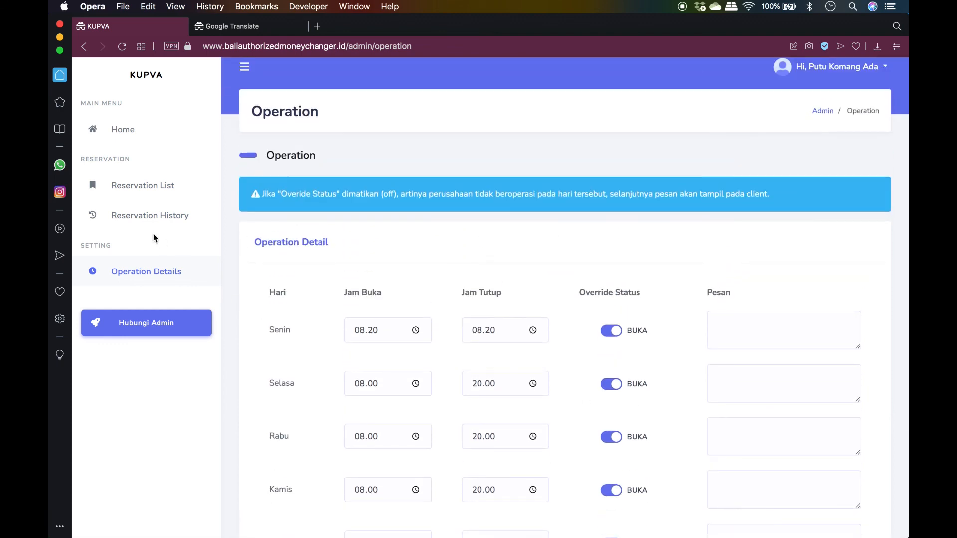
pyautogui.click(143, 186)
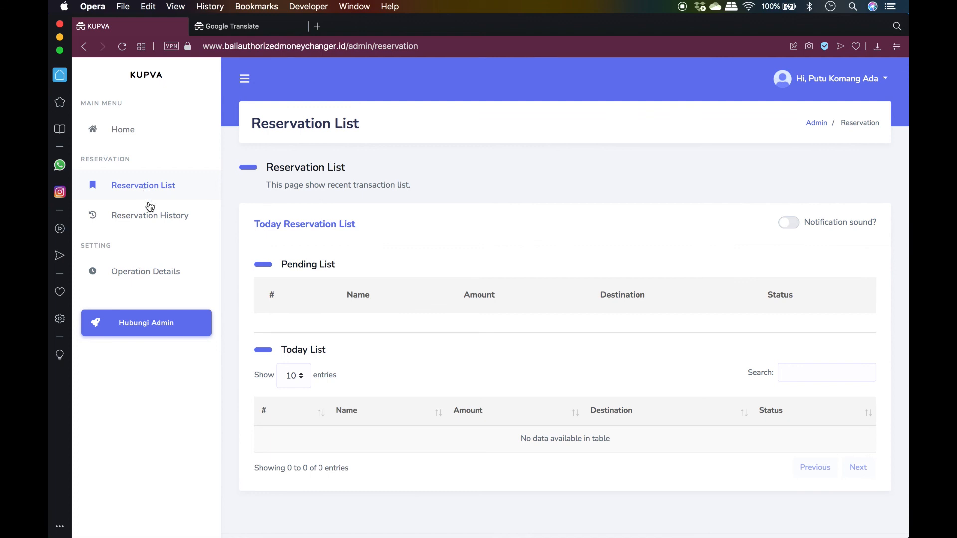
pyautogui.click(153, 220)
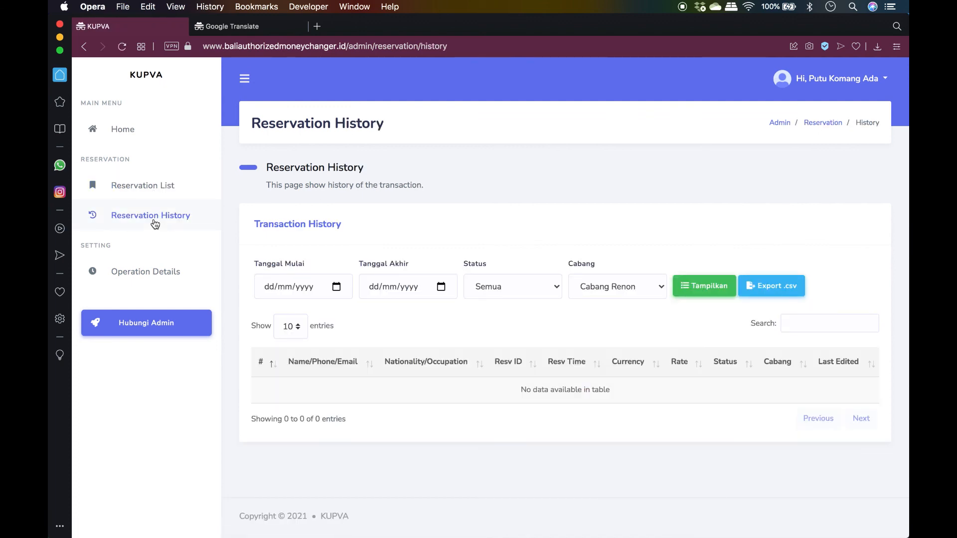